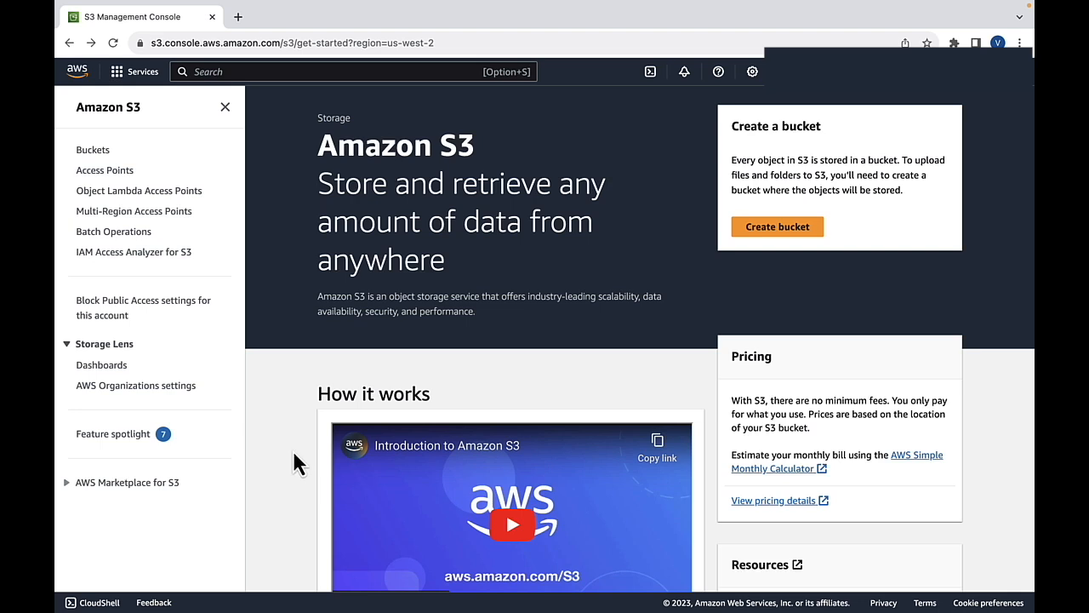
Create an S3 bucket named erc-20-token-data-456476576 in region US East (N. Virginia) us-east-1 and view its details
{"action": "left_click", "coordinate": [776, 227]}
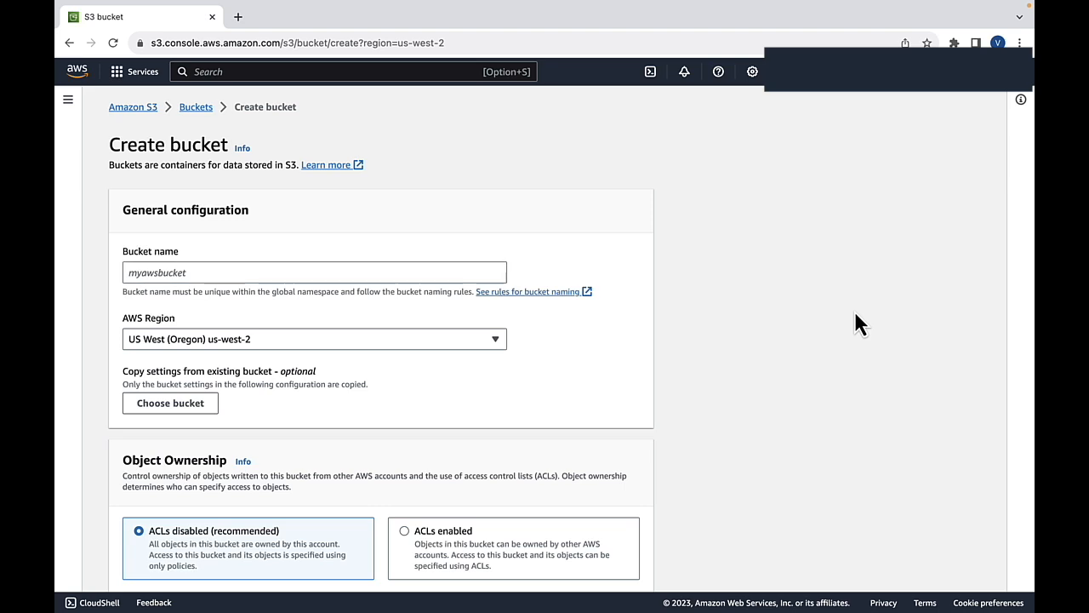
{"action": "left_click", "coordinate": [371, 274]}
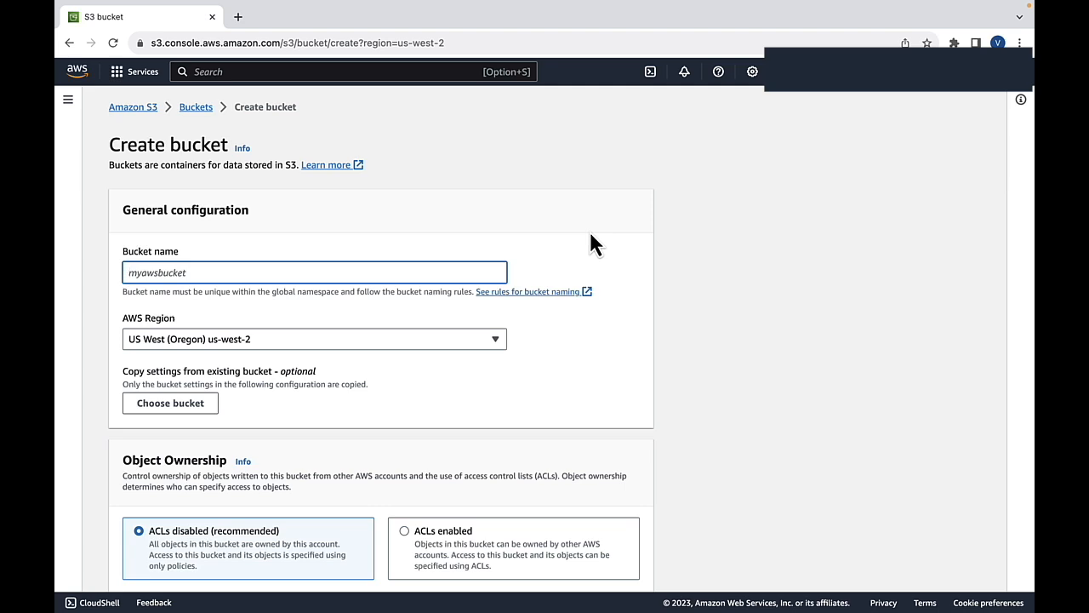
{"action": "type", "text": "erc-20-token-data-456476576"}
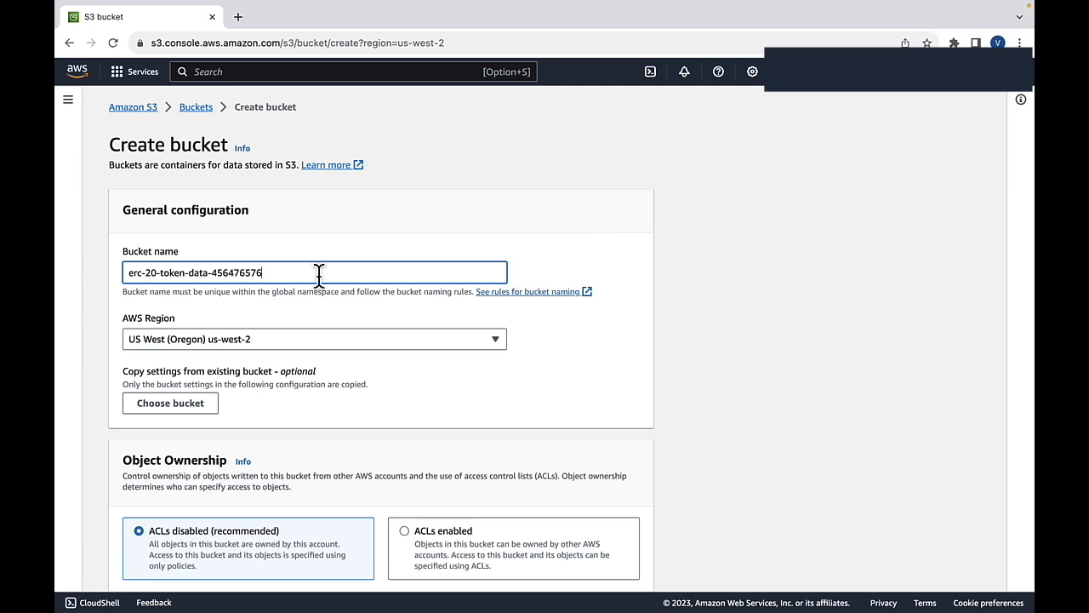
{"action": "left_click", "coordinate": [498, 338]}
{"action": "left_click", "coordinate": [382, 146]}
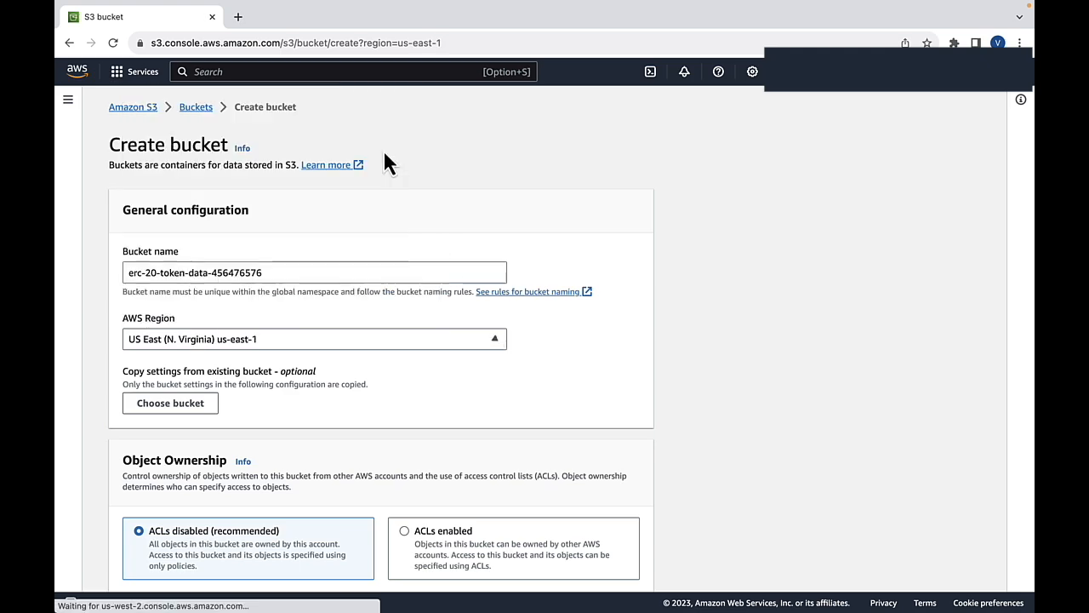
{"action": "scroll", "coordinate": [548, 413], "scroll_direction": "down", "scroll_amount": 20}
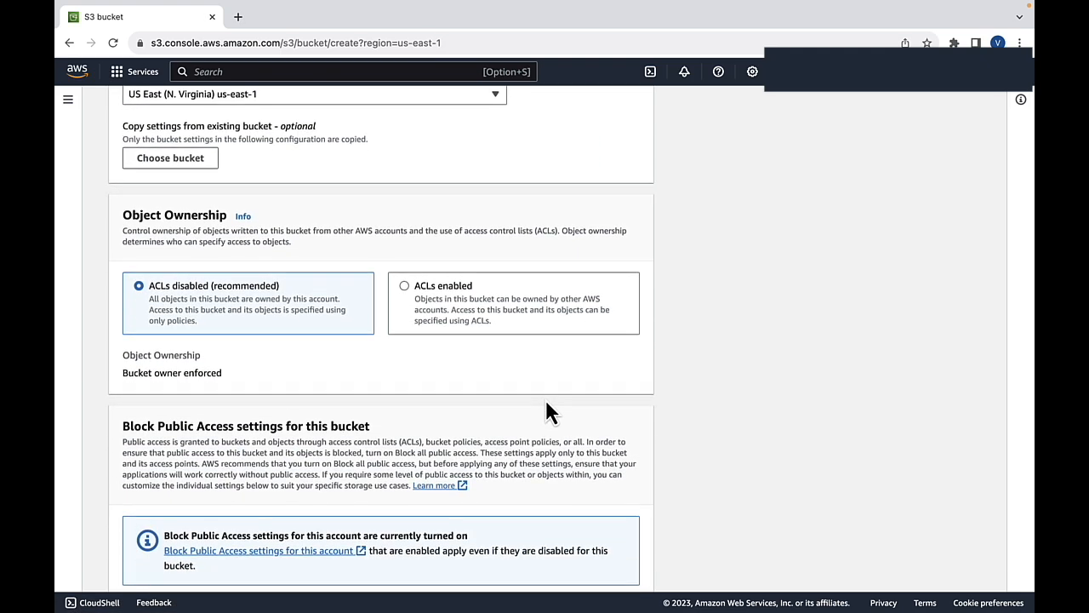
{"action": "left_click", "coordinate": [622, 569]}
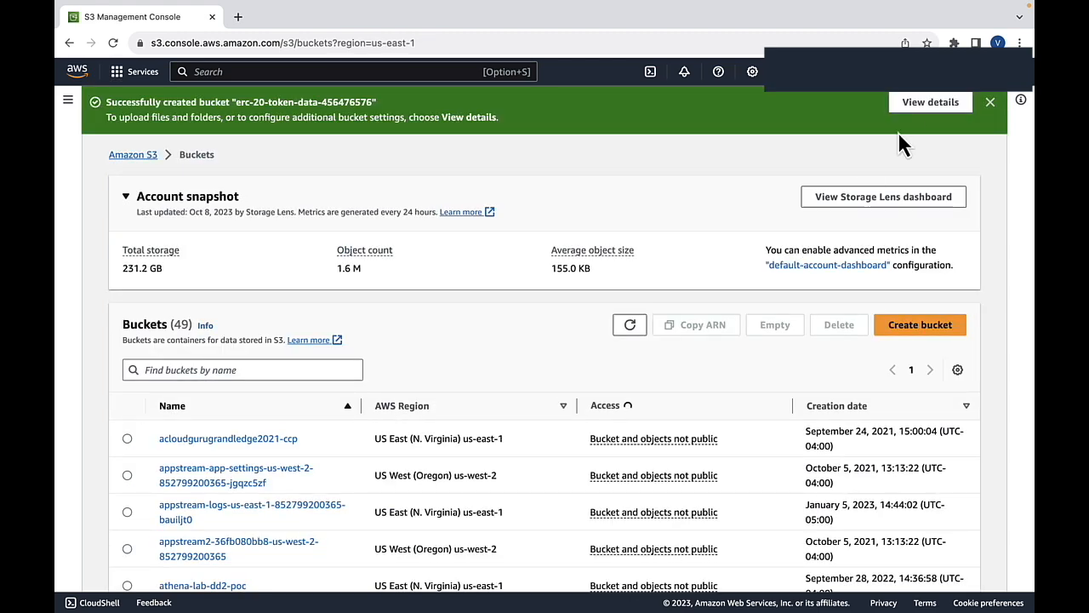
{"action": "left_click", "coordinate": [930, 102]}
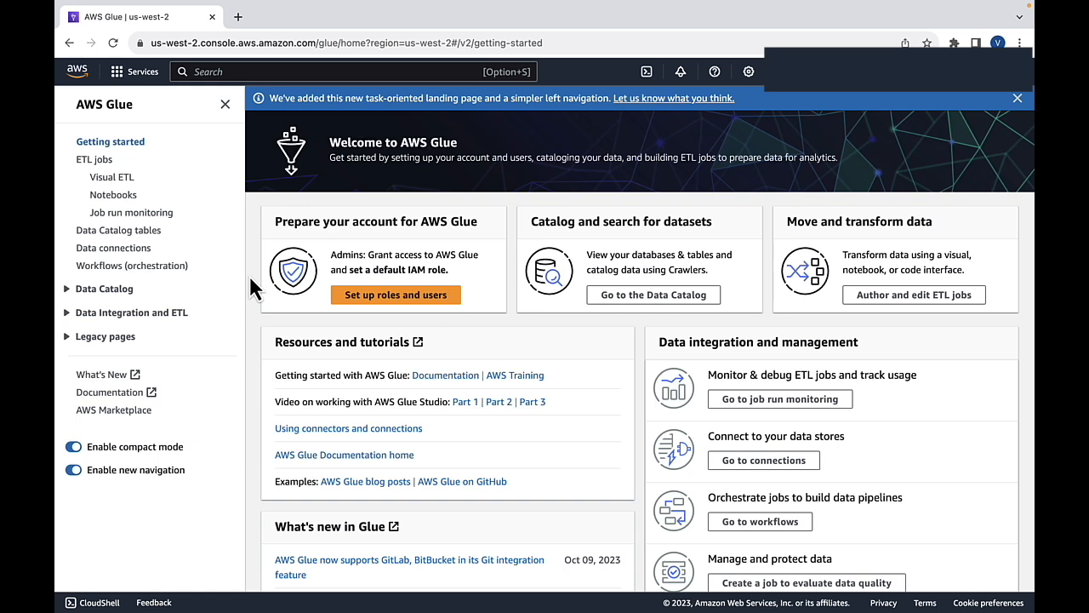
In AWS Glue, create a Python Shell script editor job with boilerplate code and clear its default script
{"action": "left_click", "coordinate": [84, 162]}
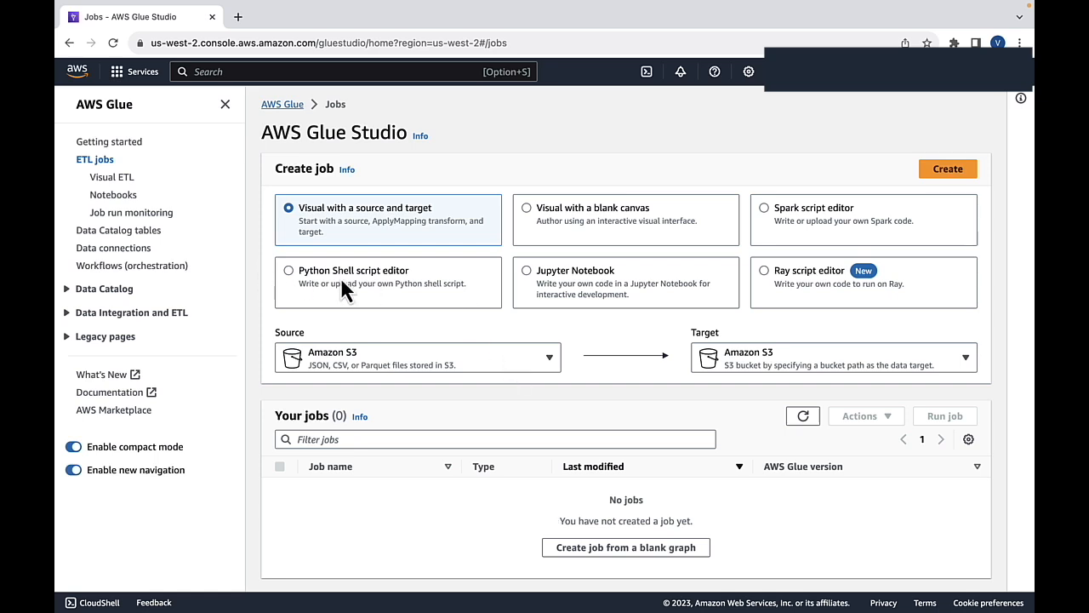
{"action": "left_click", "coordinate": [467, 302]}
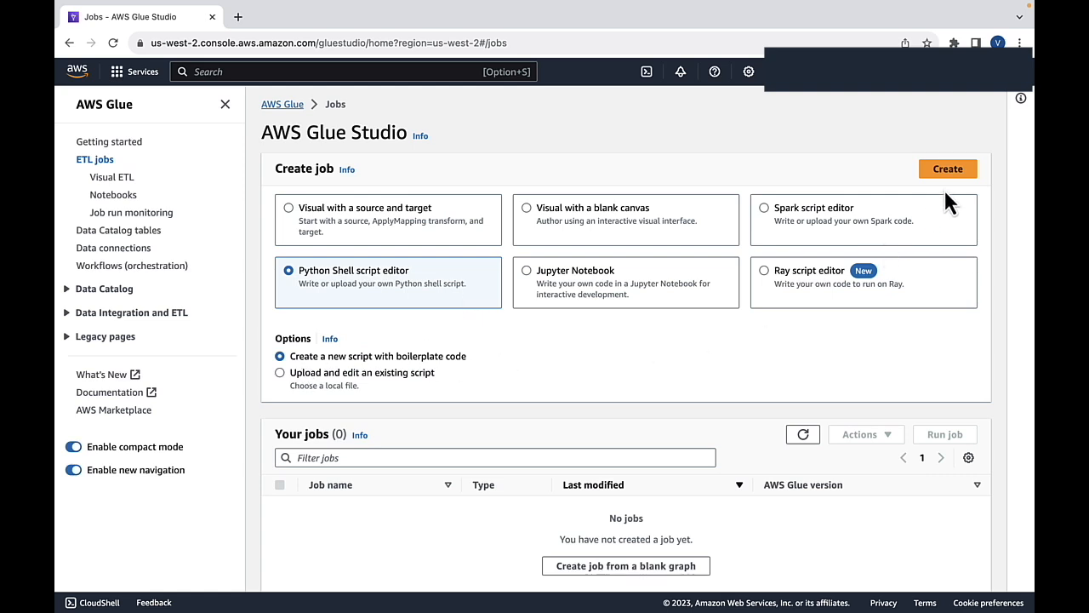
{"action": "left_click", "coordinate": [967, 173]}
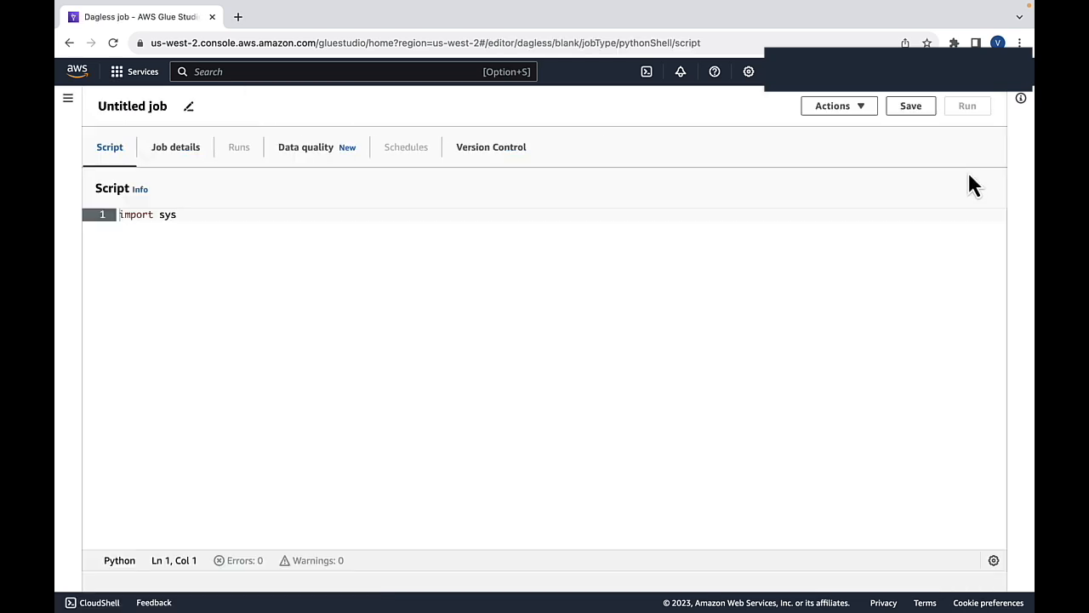
{"action": "key", "text": "super+a"}
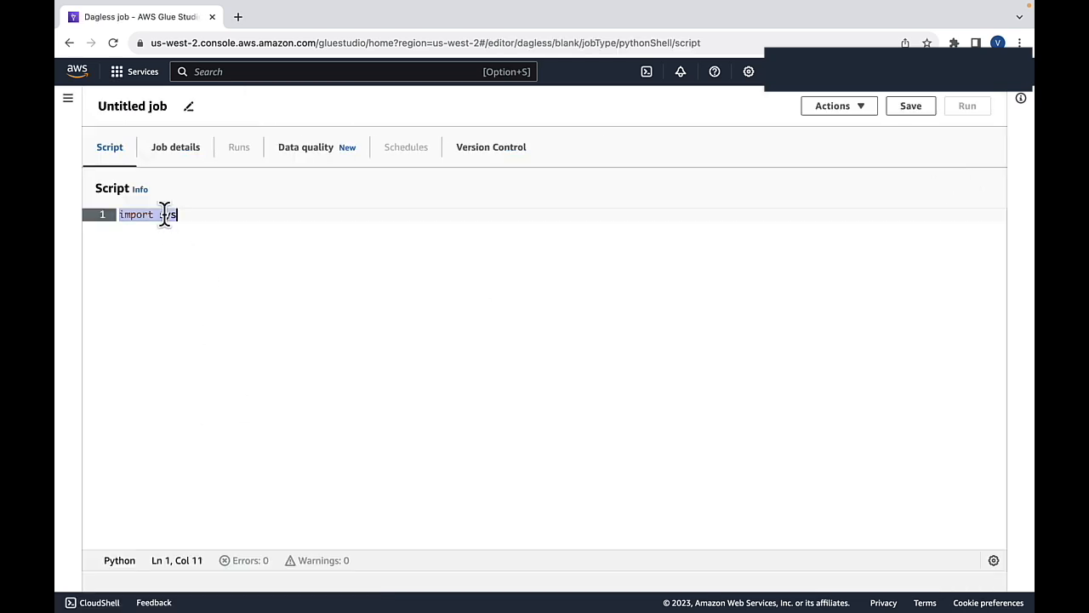
{"action": "key", "text": "BackSpace"}
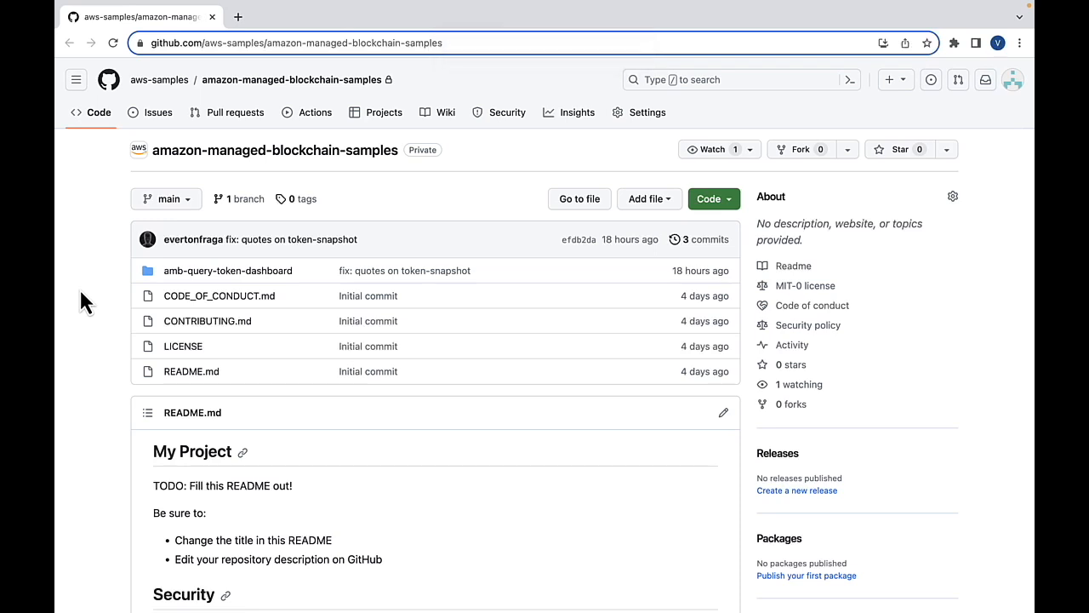
Copy the code of token-snapshot.py from the amb-query-token-dashboard folder on GitHub and paste it into the empty Glue job script
{"action": "left_click", "coordinate": [217, 278]}
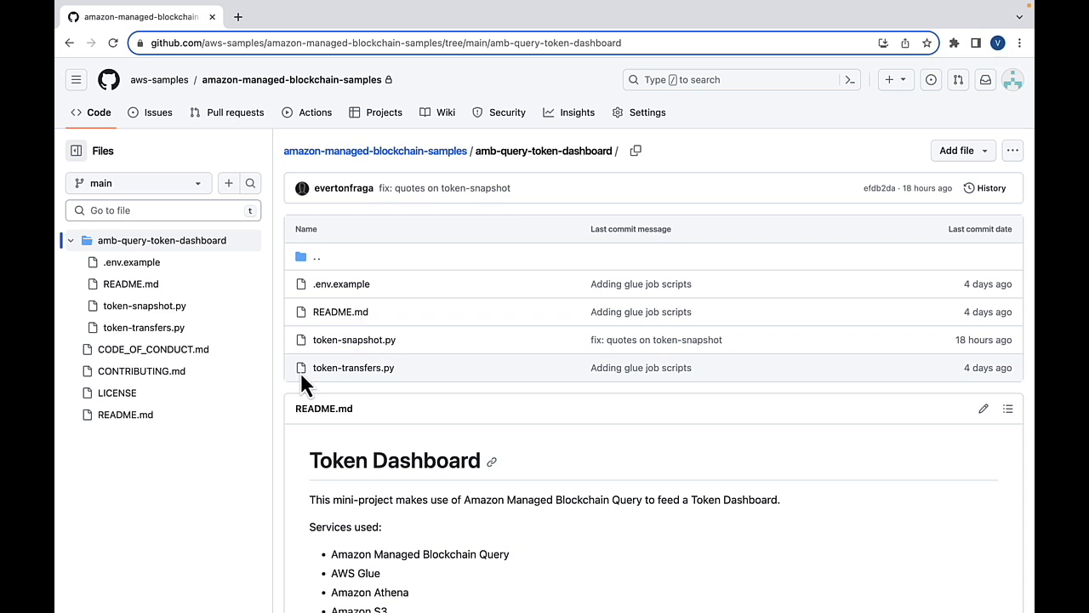
{"action": "left_click", "coordinate": [333, 343]}
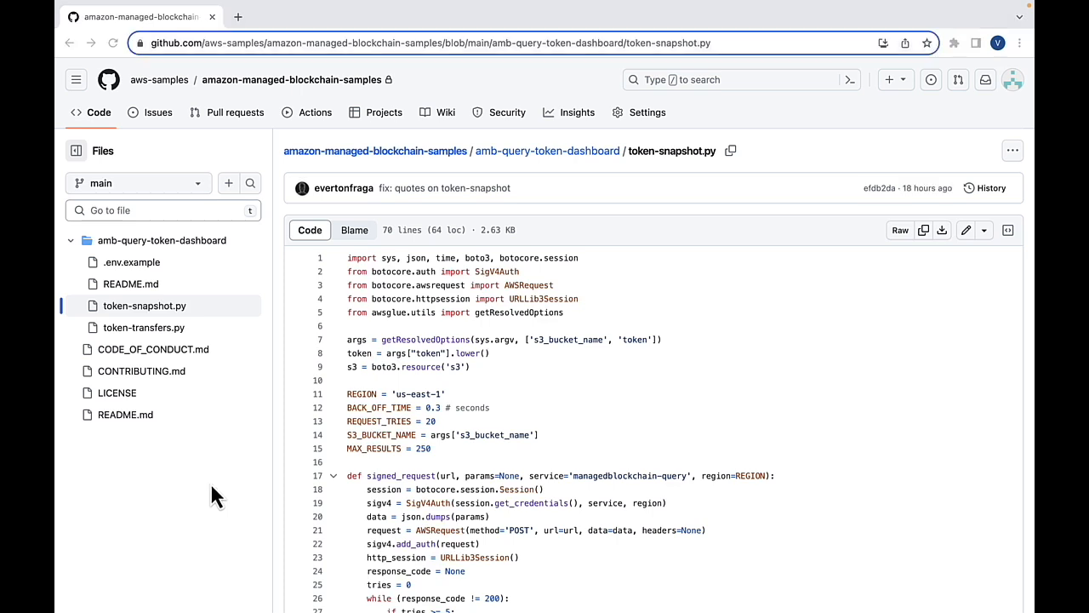
{"action": "left_click", "coordinate": [925, 234]}
{"action": "left_click", "coordinate": [924, 234]}
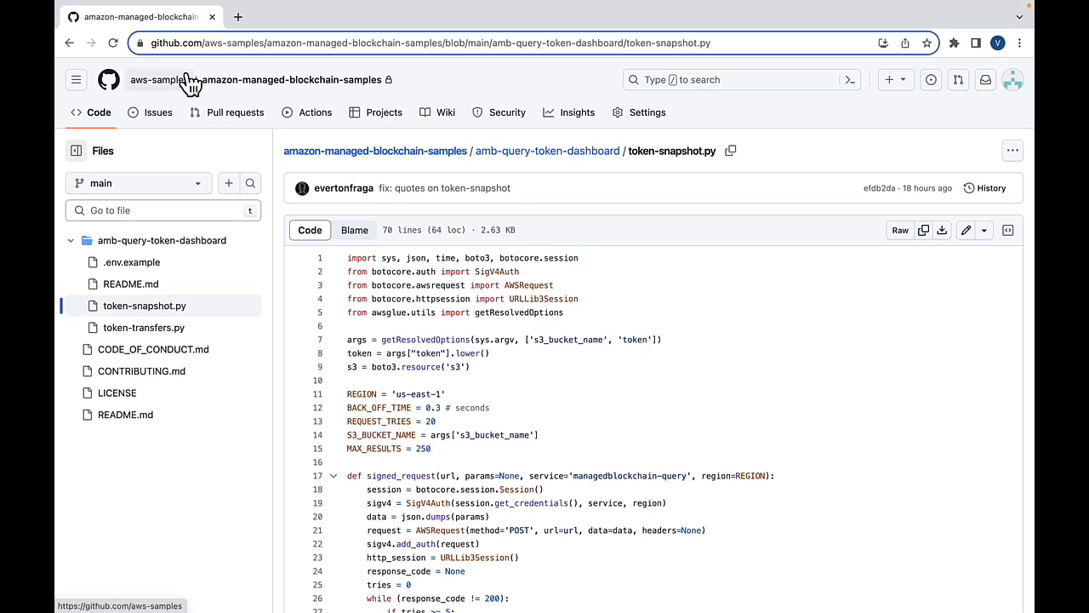
{"action": "mouse_move", "coordinate": [117, 9]}
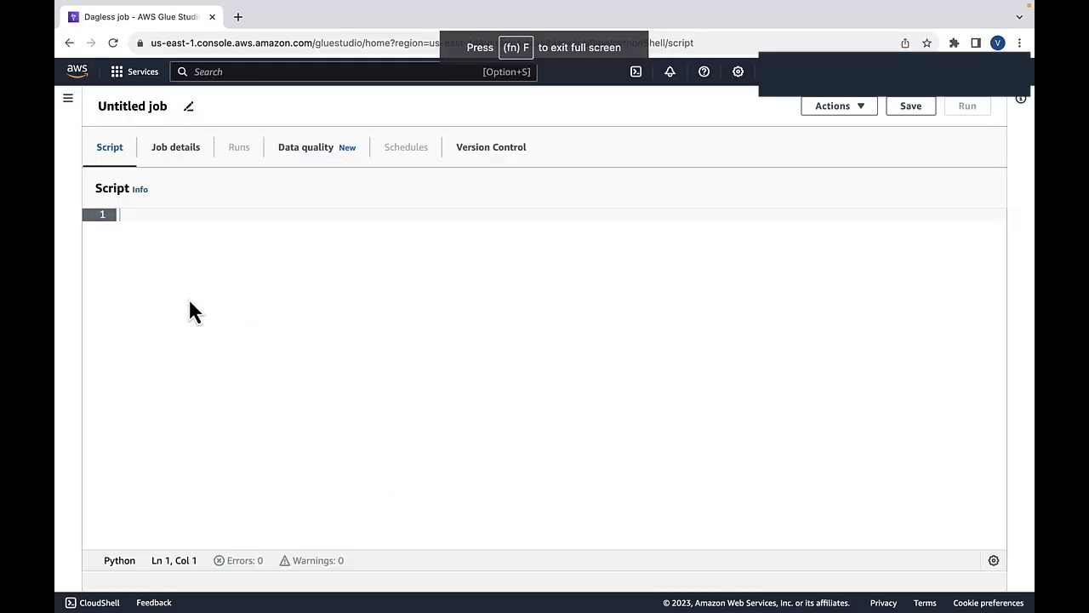
{"action": "key", "text": "super+v"}
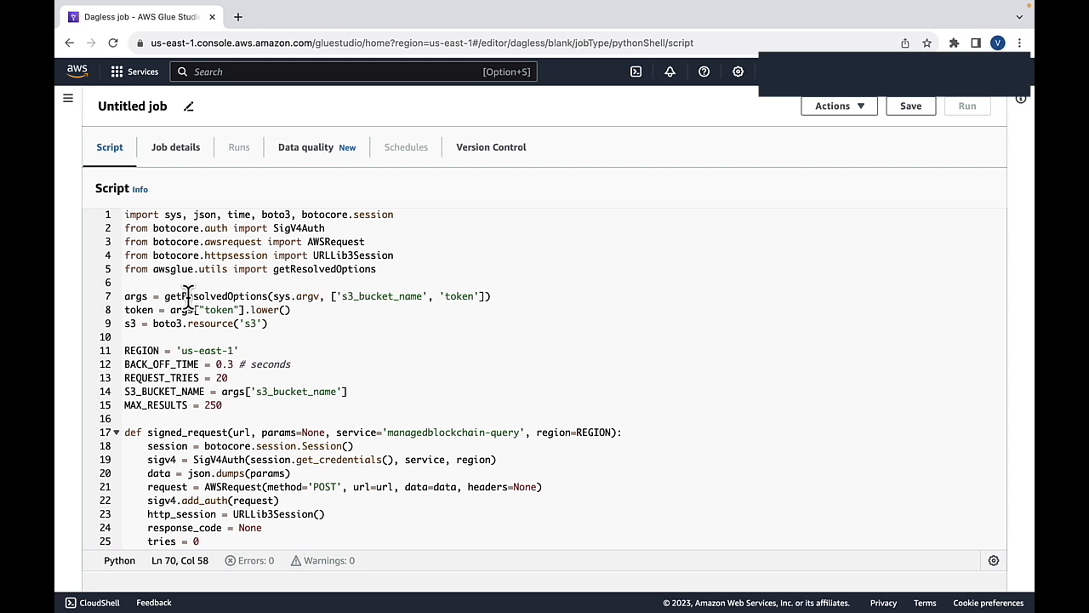
Examine the script's s3_bucket_name and token arguments and the token balance code further down
{"action": "double_click", "coordinate": [506, 295]}
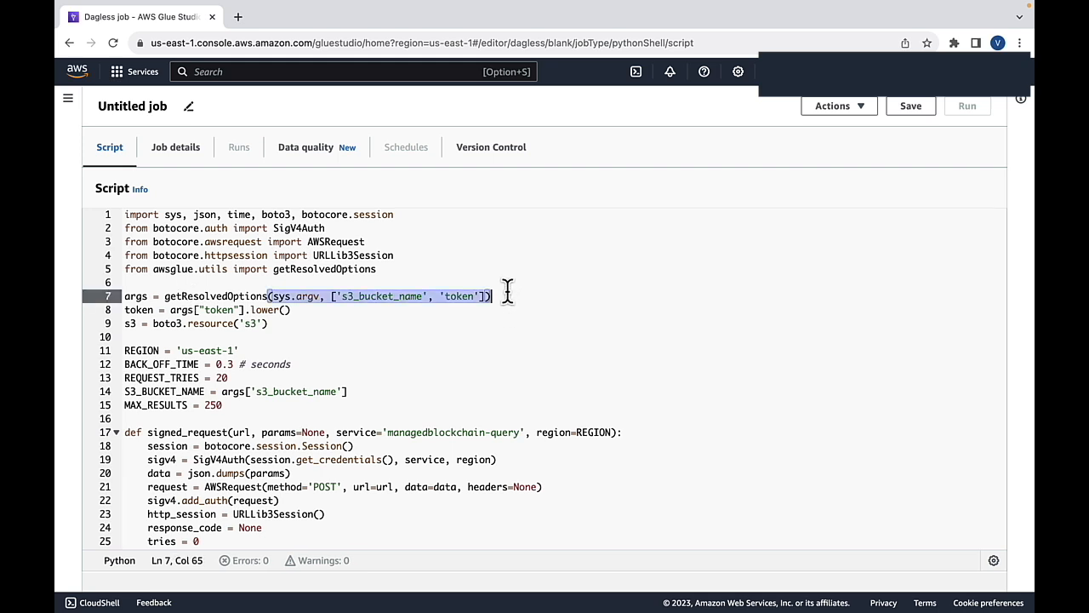
{"action": "left_click", "coordinate": [506, 291]}
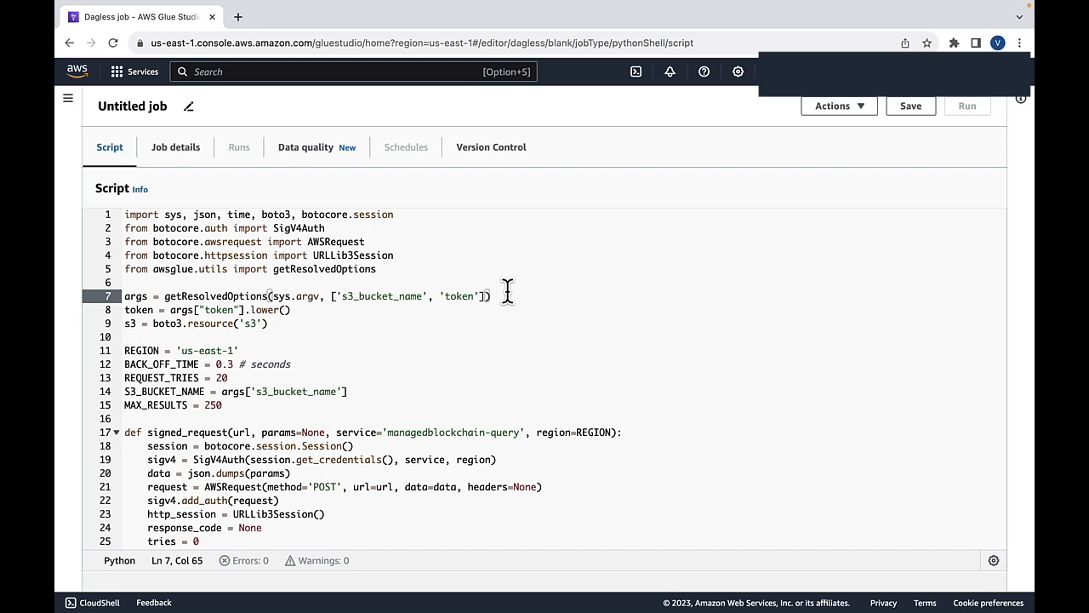
{"action": "double_click", "coordinate": [398, 296]}
{"action": "left_click_drag", "start_coordinate": [446, 296], "coordinate": [474, 296]}
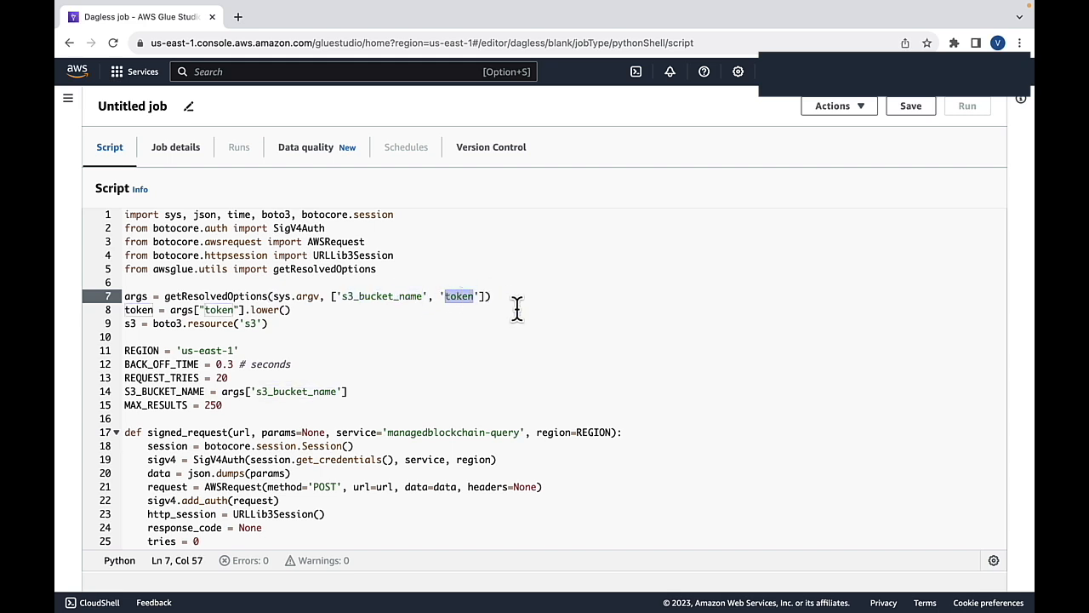
{"action": "scroll", "coordinate": [516, 309], "scroll_direction": "down", "scroll_amount": 10}
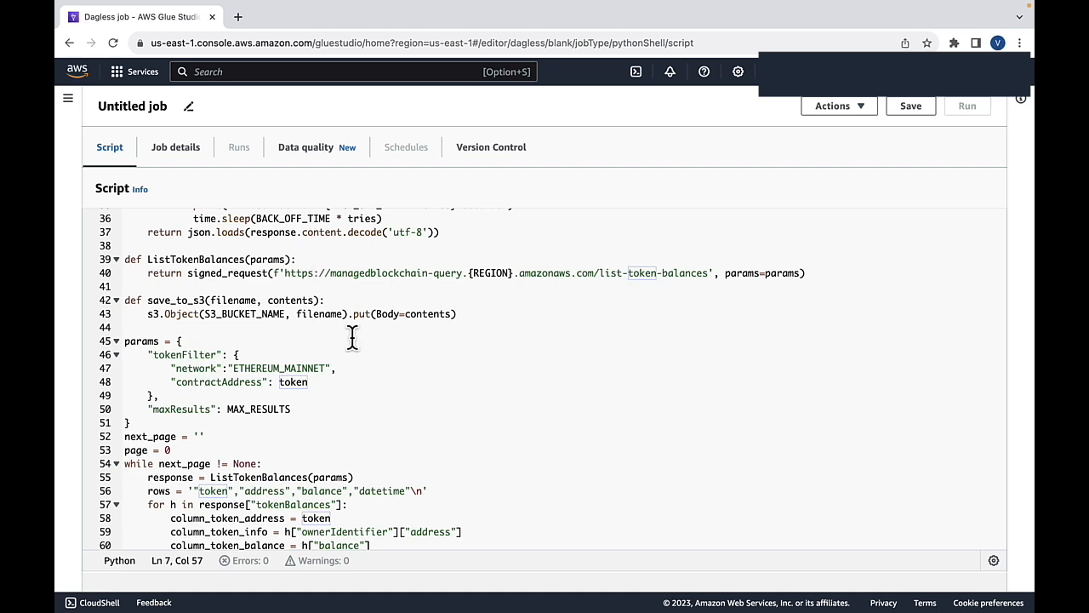
{"action": "scroll", "coordinate": [353, 337], "scroll_direction": "down", "scroll_amount": 3}
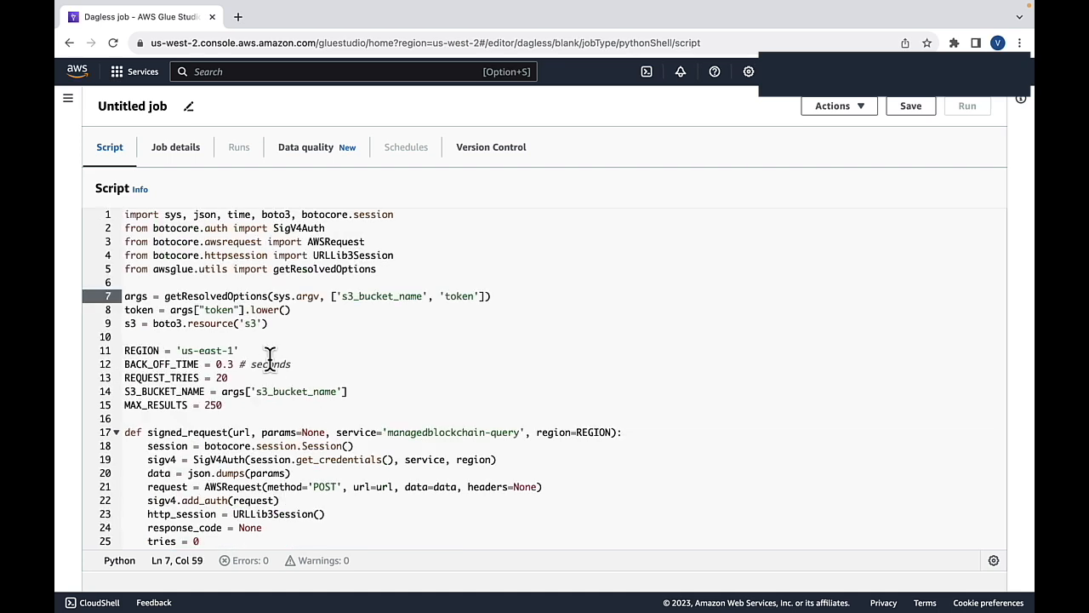
Name the job token-snapshots and assign it the AWSGlueServiceRole IAM role
{"action": "left_click", "coordinate": [186, 162]}
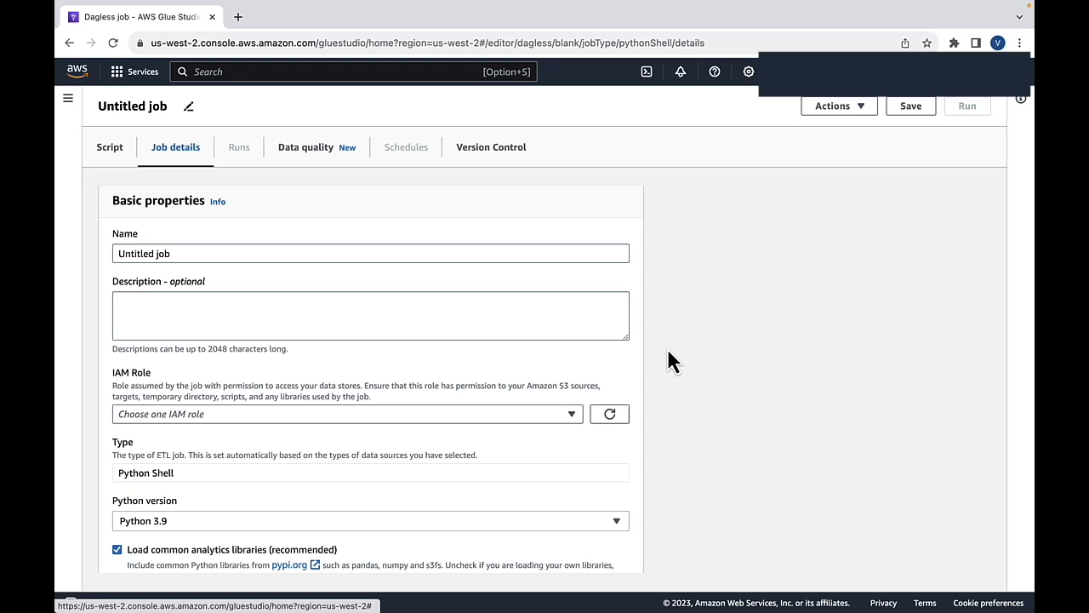
{"action": "triple_click", "coordinate": [180, 253]}
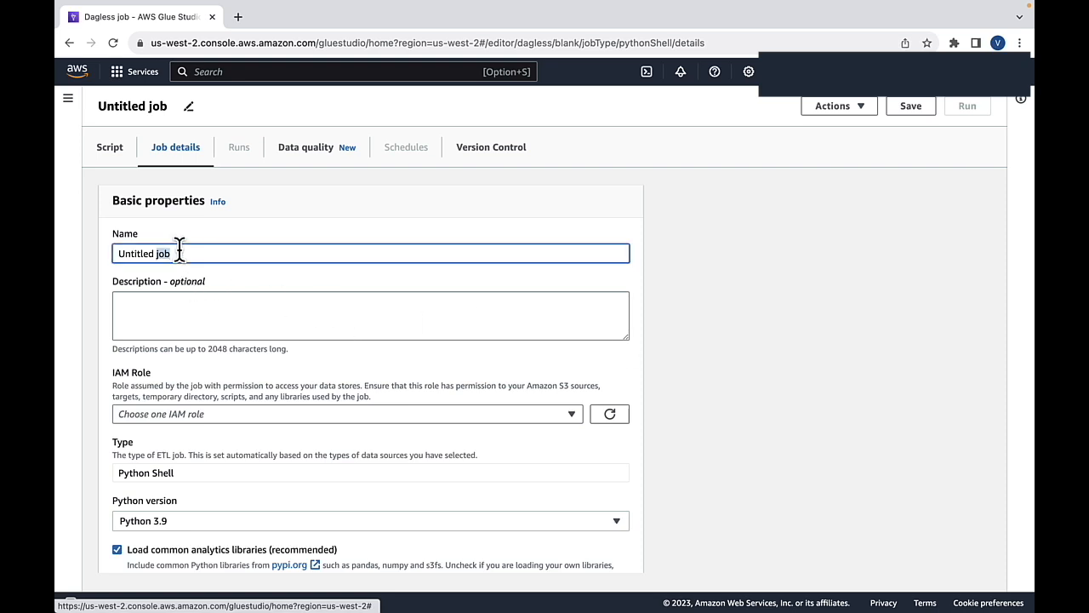
{"action": "type", "text": "token-snapshots"}
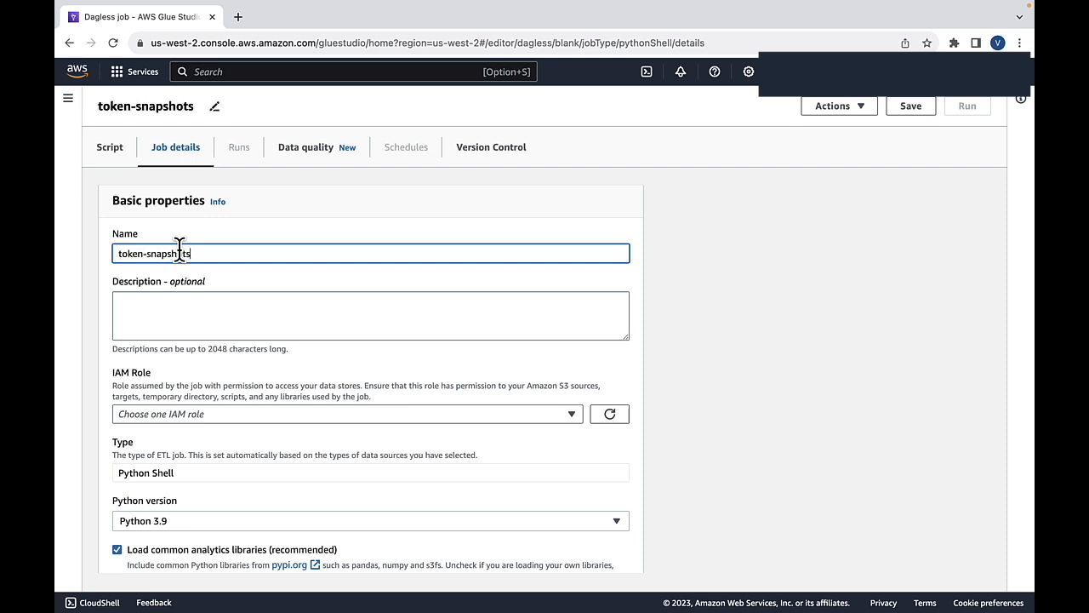
{"action": "left_click", "coordinate": [571, 416]}
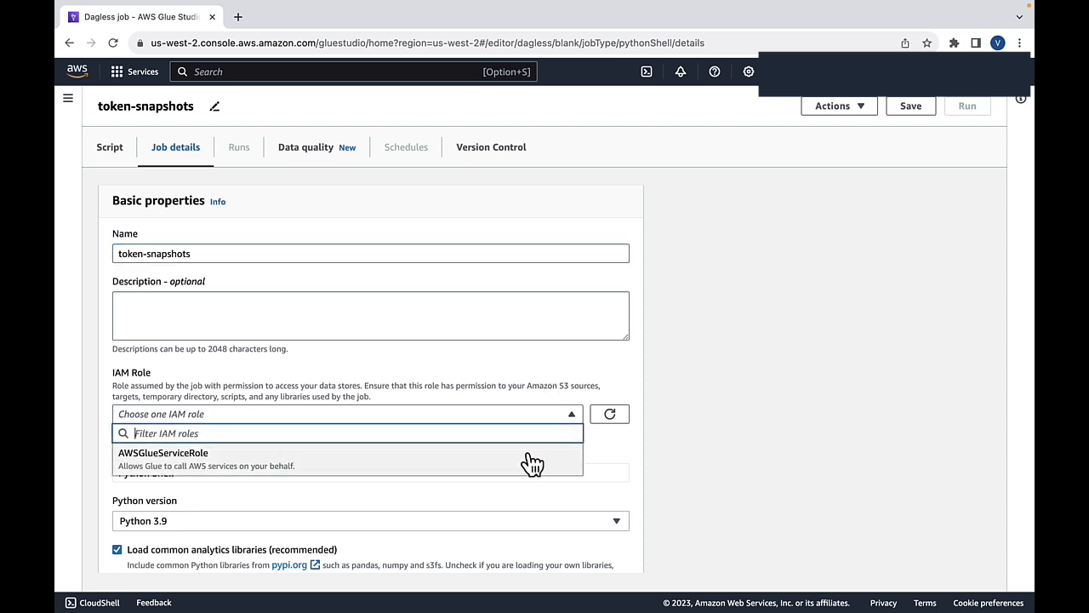
{"action": "left_click", "coordinate": [529, 463]}
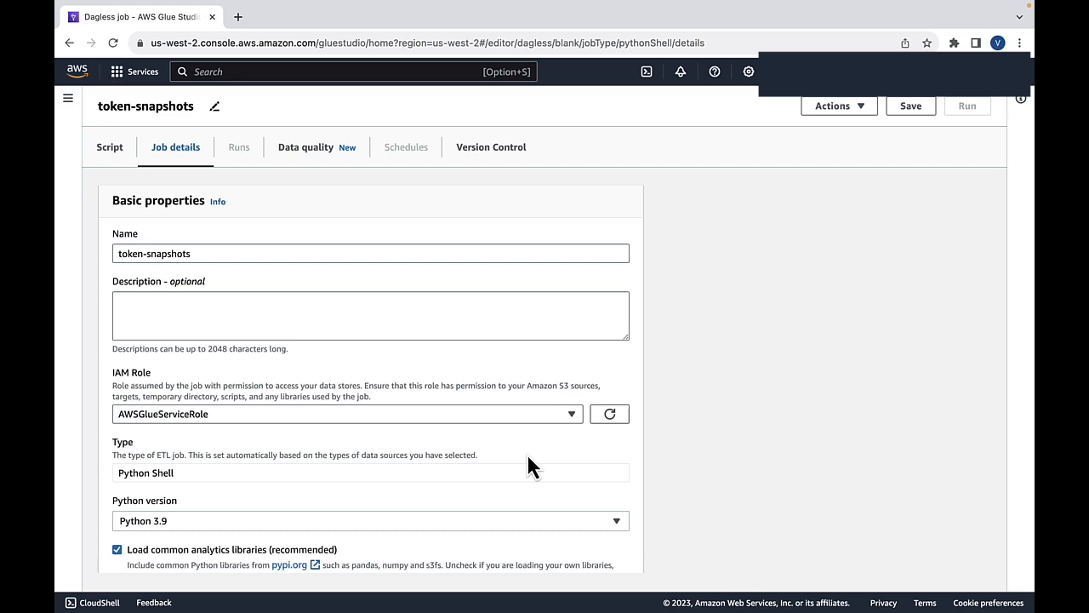
Add a job parameter in the advanced properties with key --s3_bucket_name and value erc-20-token-data-456476576
{"action": "scroll", "coordinate": [530, 468], "scroll_direction": "down", "scroll_amount": 5}
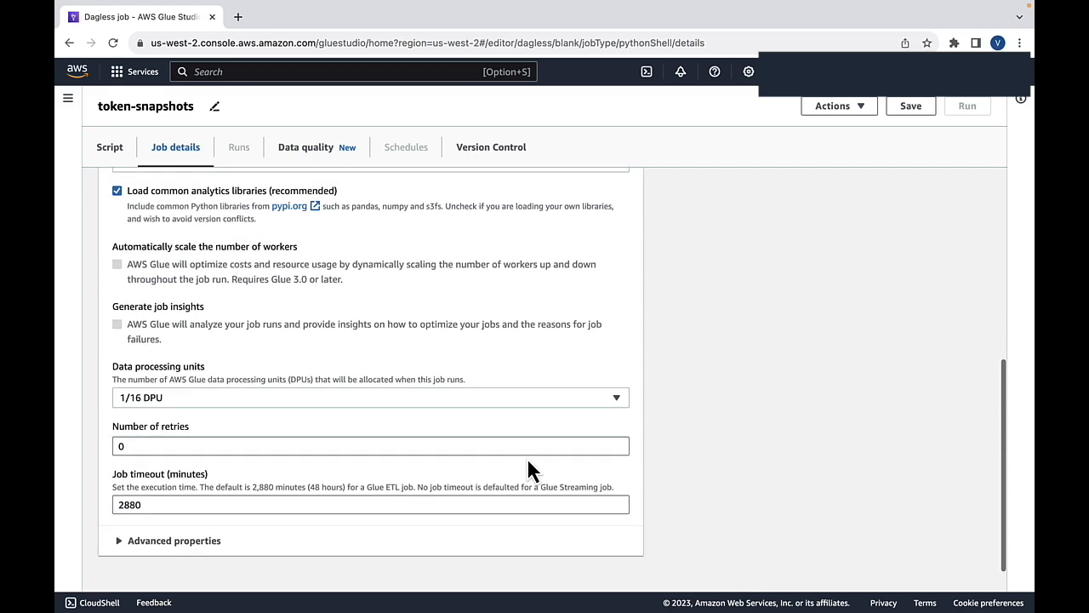
{"action": "left_click", "coordinate": [124, 548]}
{"action": "scroll", "coordinate": [252, 516], "scroll_direction": "down", "scroll_amount": 4}
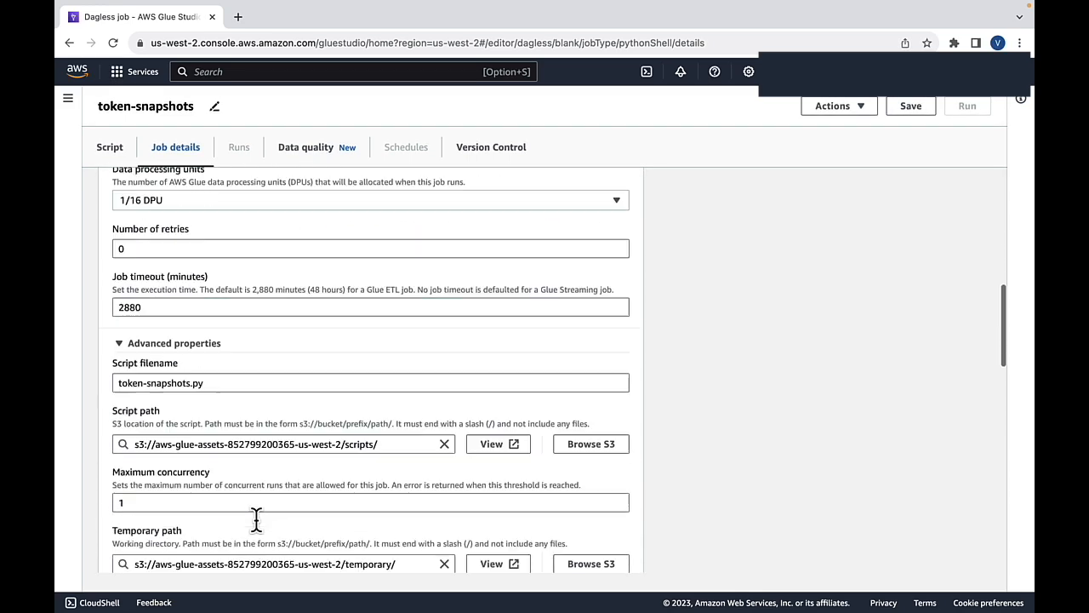
{"action": "scroll", "coordinate": [256, 520], "scroll_direction": "down", "scroll_amount": 8}
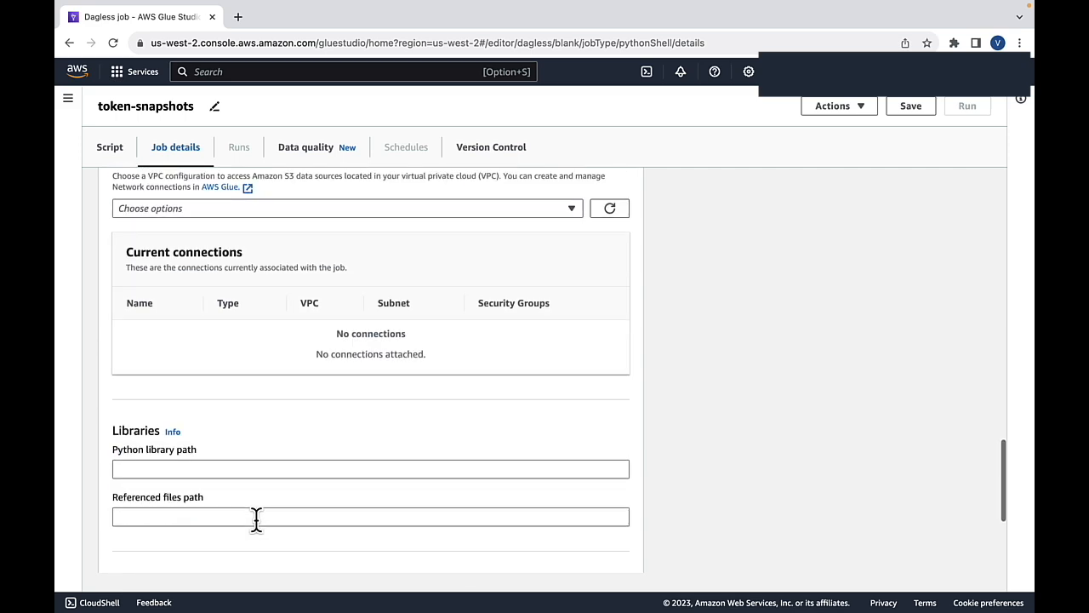
{"action": "scroll", "coordinate": [256, 520], "scroll_direction": "down", "scroll_amount": 4}
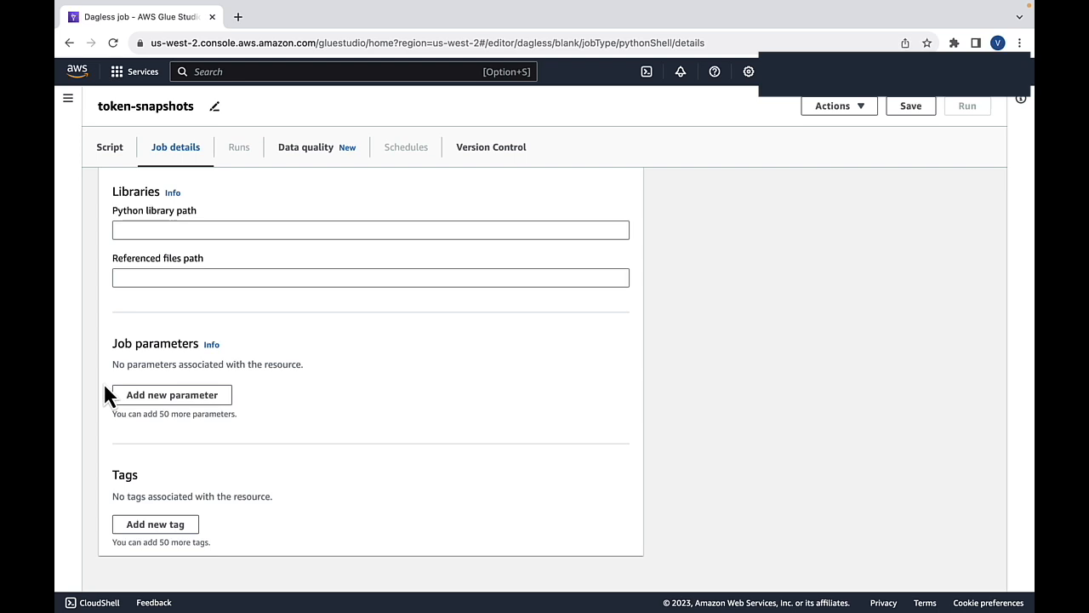
{"action": "left_click", "coordinate": [136, 395]}
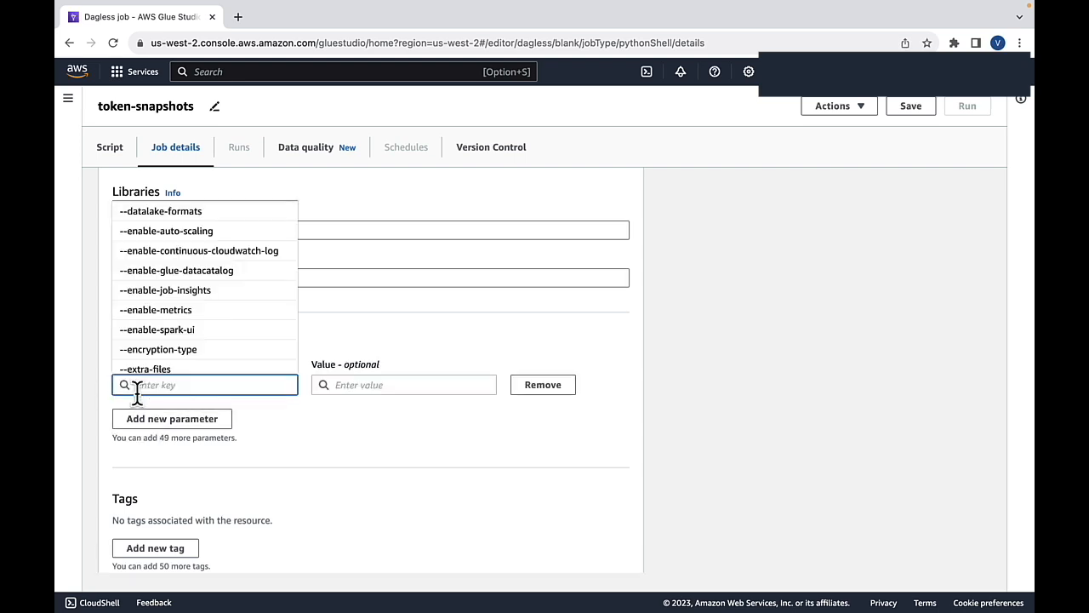
{"action": "type", "text": "--s3_bucket_name"}
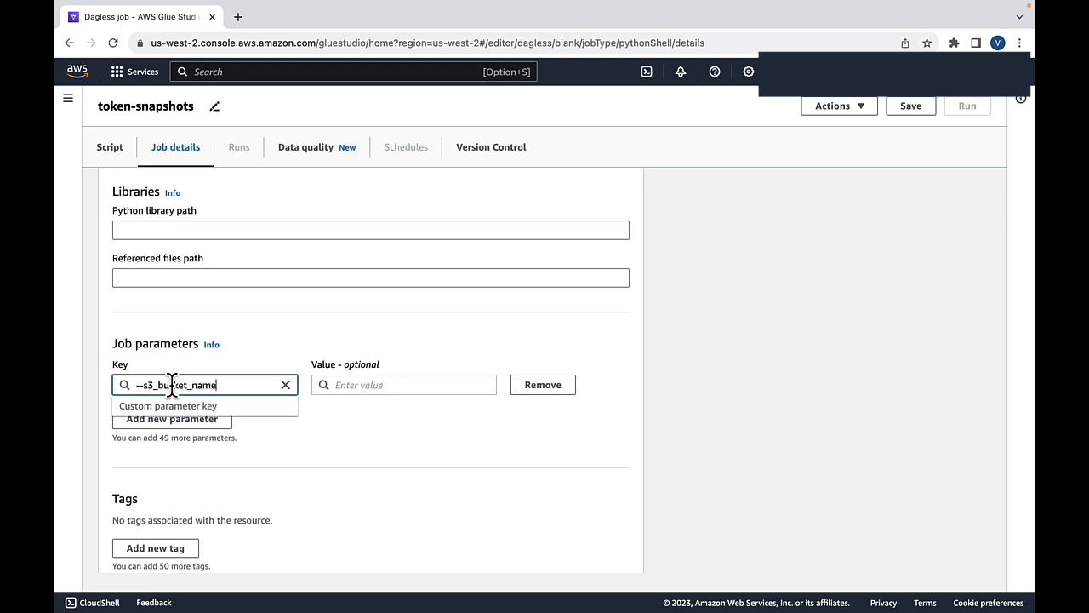
{"action": "left_click", "coordinate": [376, 385]}
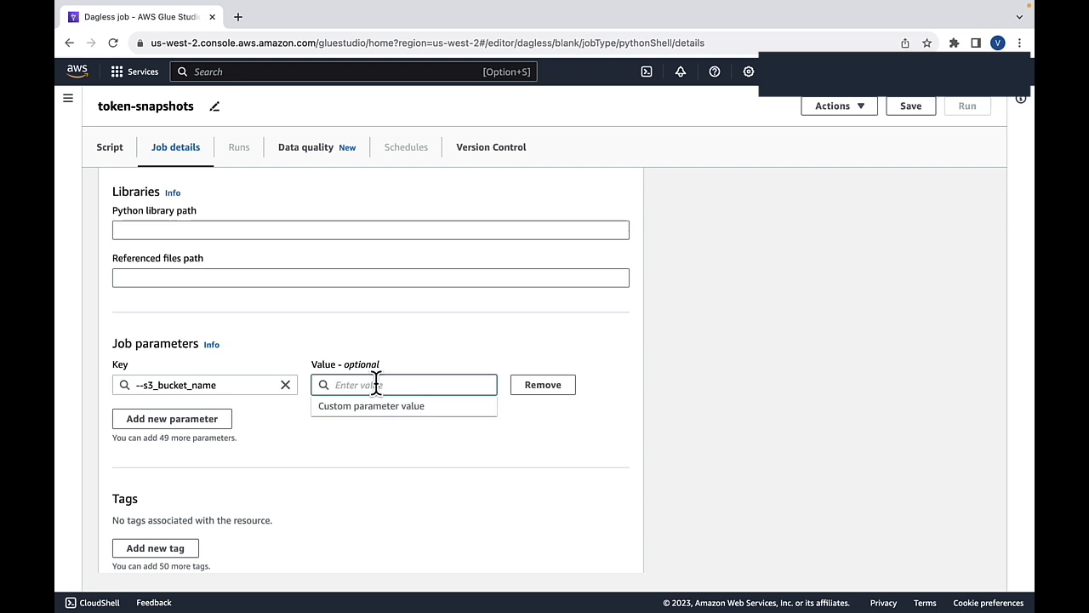
{"action": "key", "text": "super+v"}
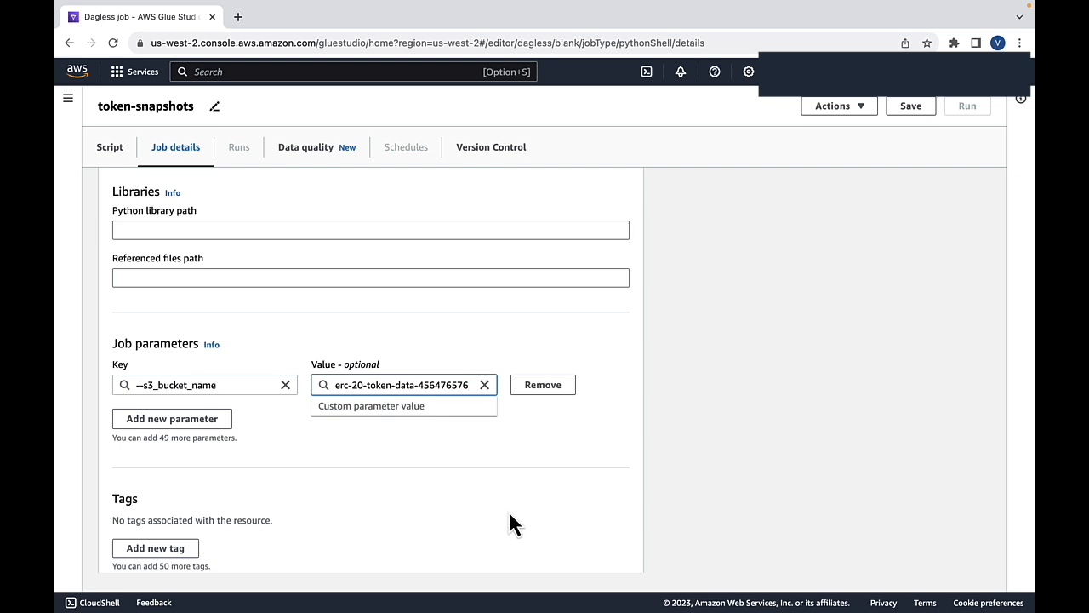
{"action": "left_click", "coordinate": [565, 459]}
{"action": "left_click", "coordinate": [144, 423]}
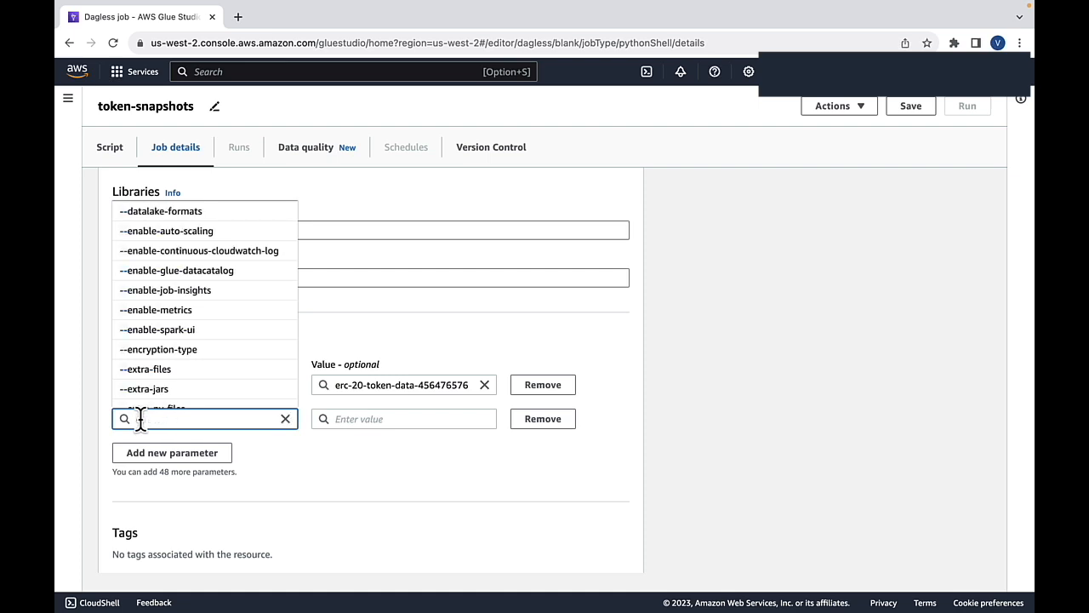
{"action": "type", "text": "--token"}
{"action": "left_click", "coordinate": [342, 468]}
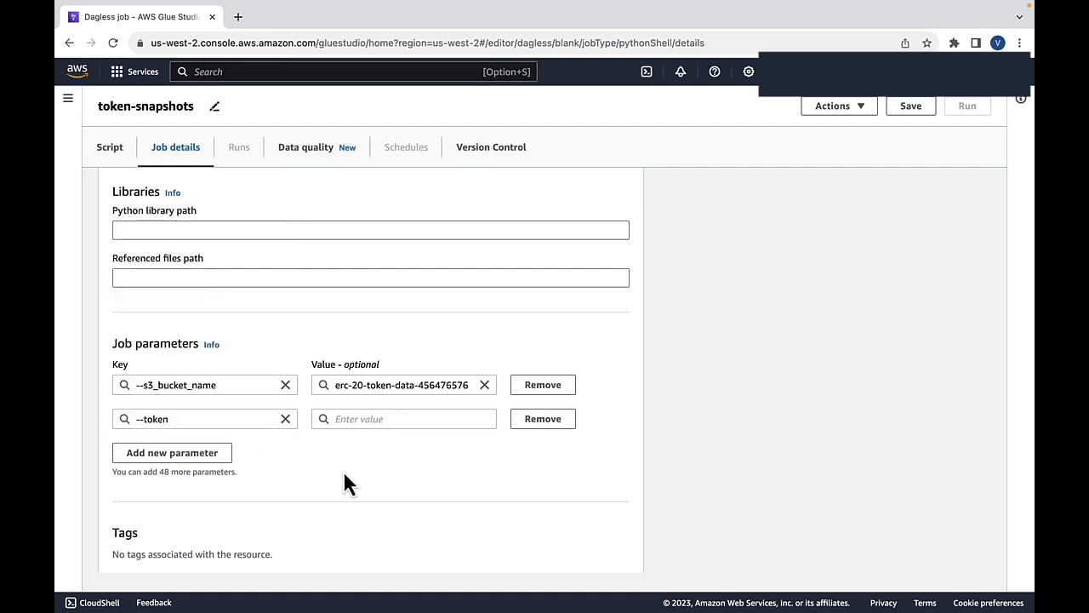
{"action": "key", "text": "super+Tab"}
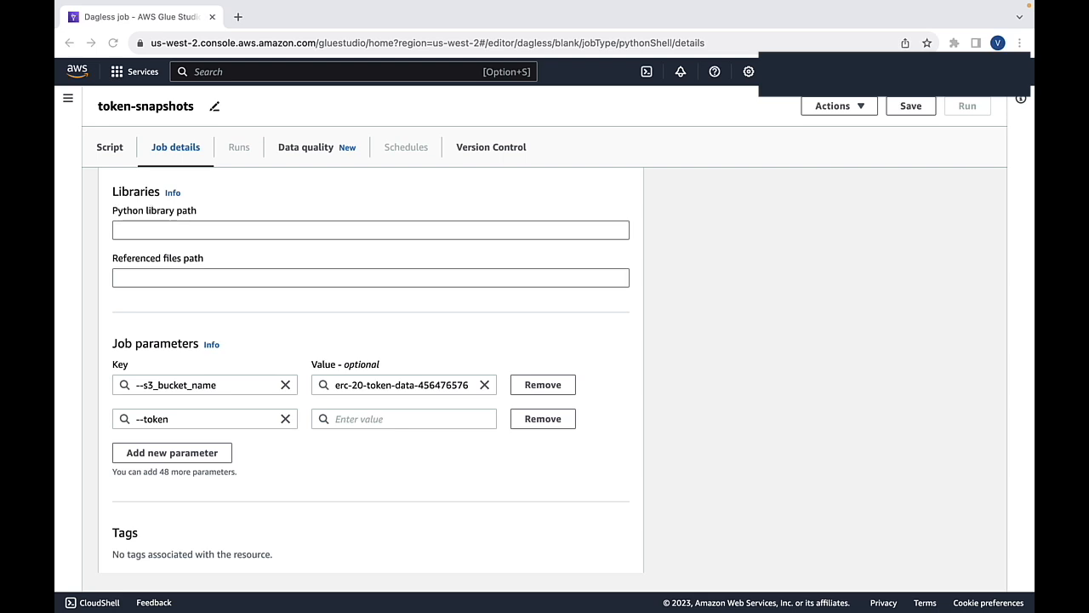
{"action": "left_click", "coordinate": [400, 418]}
{"action": "key", "text": "super+v"}
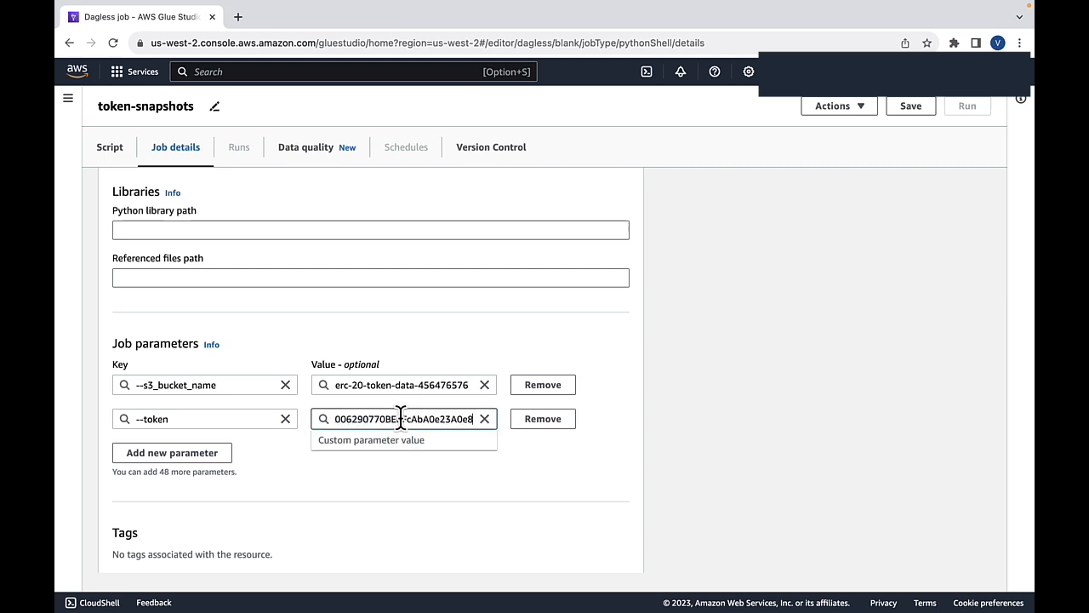
{"action": "left_click", "coordinate": [572, 466]}
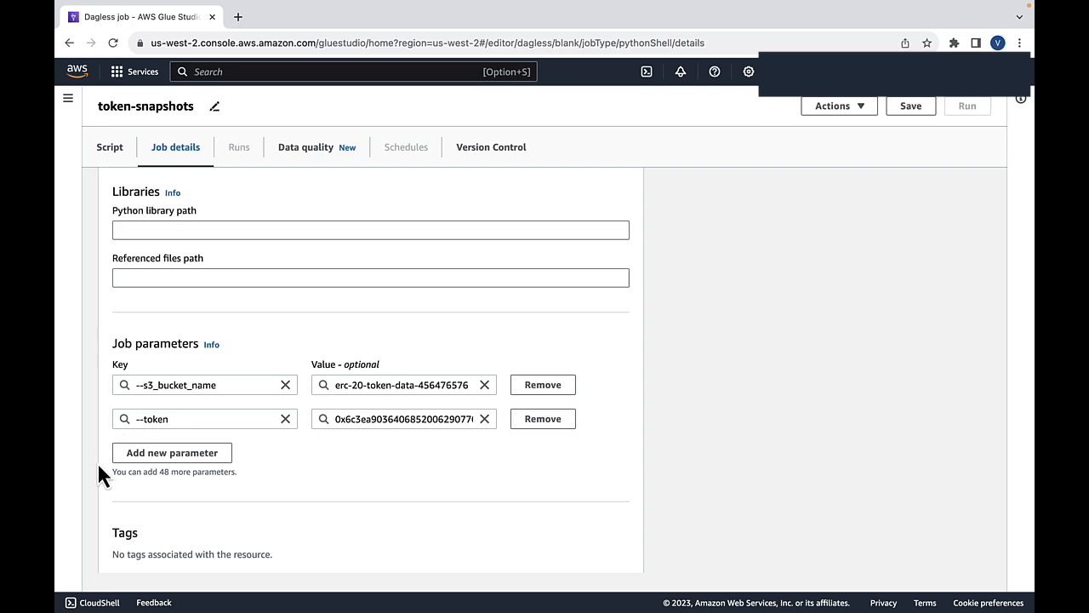
Save the token-snapshots job and run it
{"action": "scroll", "coordinate": [106, 481], "scroll_direction": "down", "scroll_amount": 1}
{"action": "scroll", "coordinate": [106, 481], "scroll_direction": "up", "scroll_amount": 6}
{"action": "scroll", "coordinate": [106, 481], "scroll_direction": "up", "scroll_amount": 10}
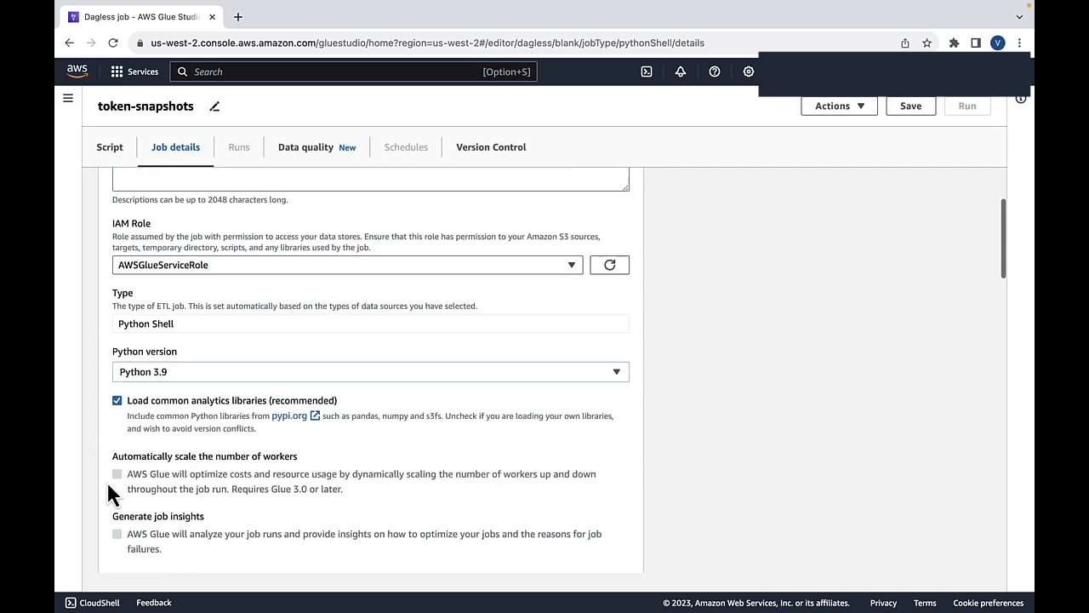
{"action": "left_click", "coordinate": [111, 149]}
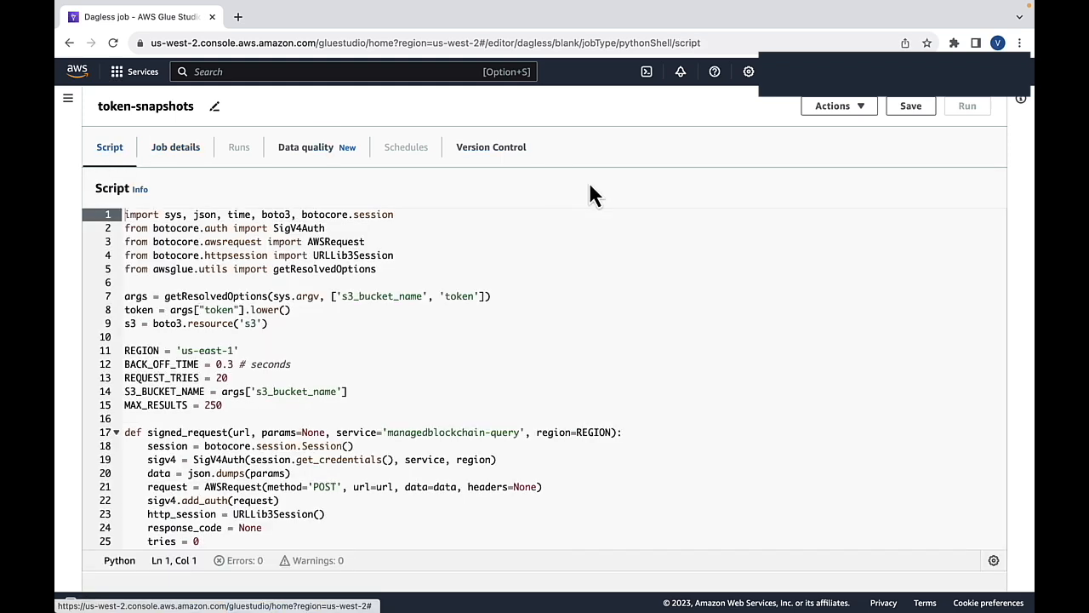
{"action": "left_click", "coordinate": [910, 106]}
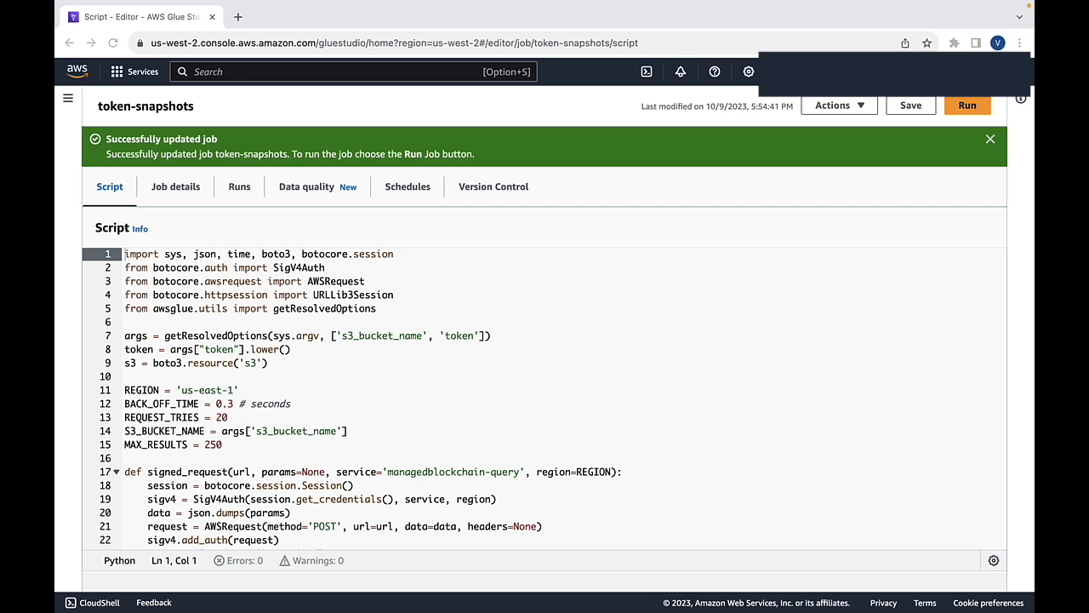
{"action": "left_click", "coordinate": [241, 192]}
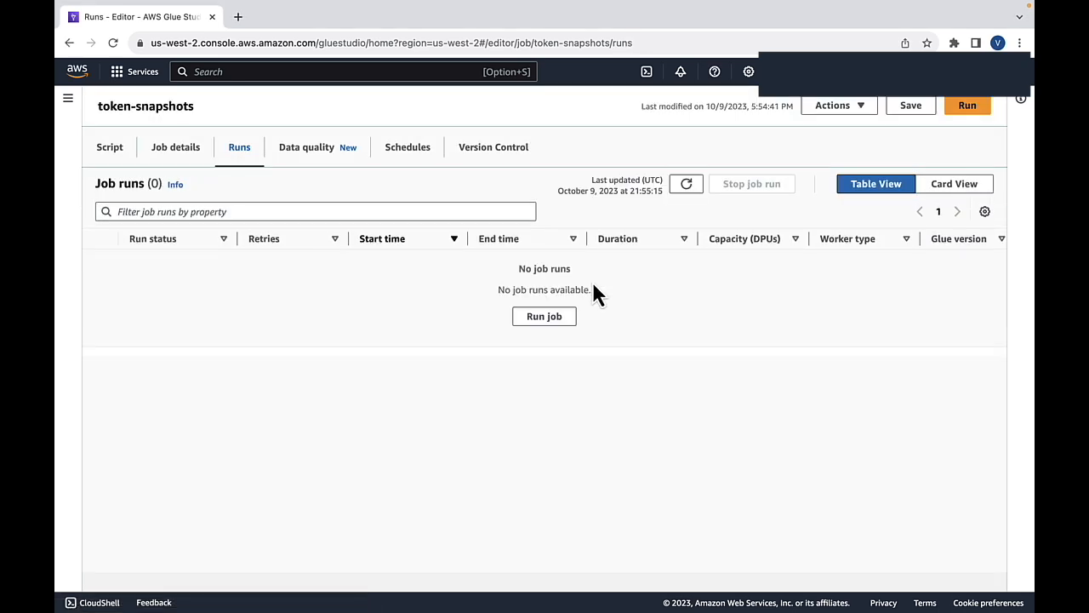
{"action": "left_click", "coordinate": [532, 326]}
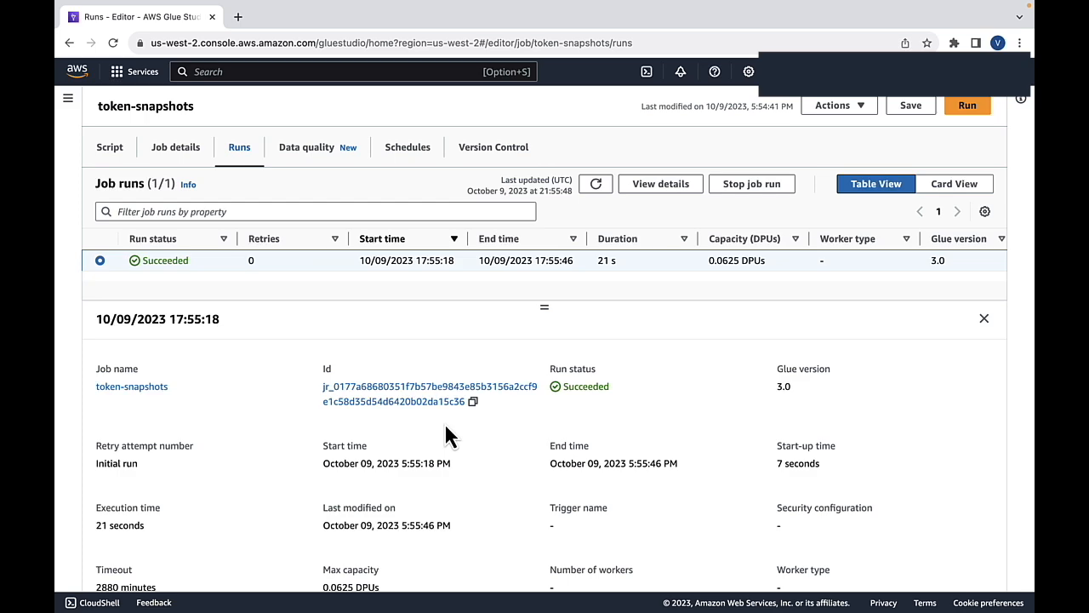
Examine the CSV files in the snapshot folder under the token address folder of the erc-20-token-data-456476576 S3 bucket
{"action": "left_click", "coordinate": [137, 72]}
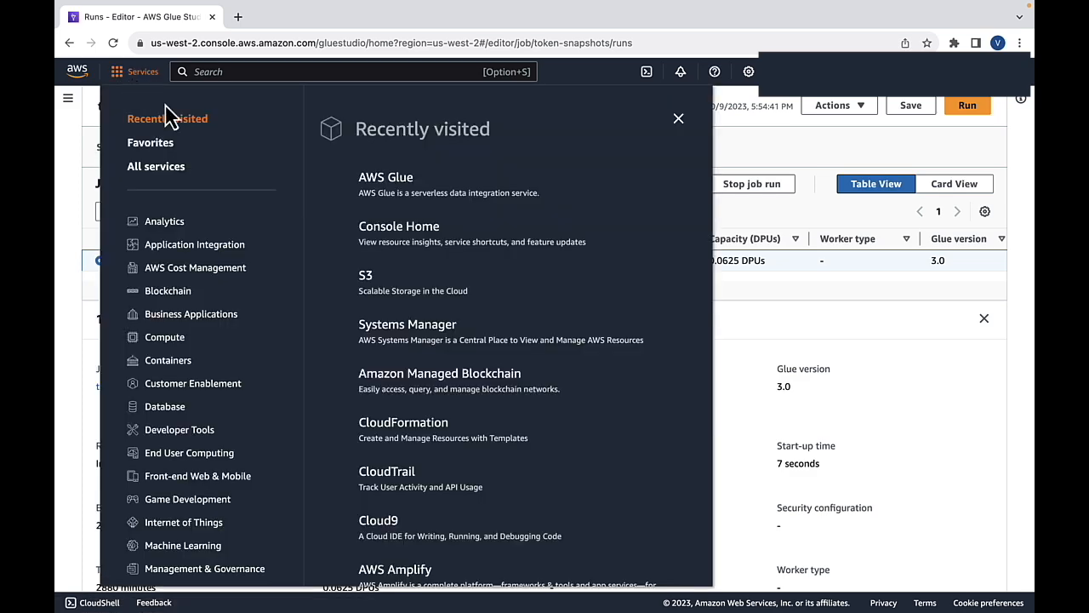
{"action": "left_click", "coordinate": [369, 274]}
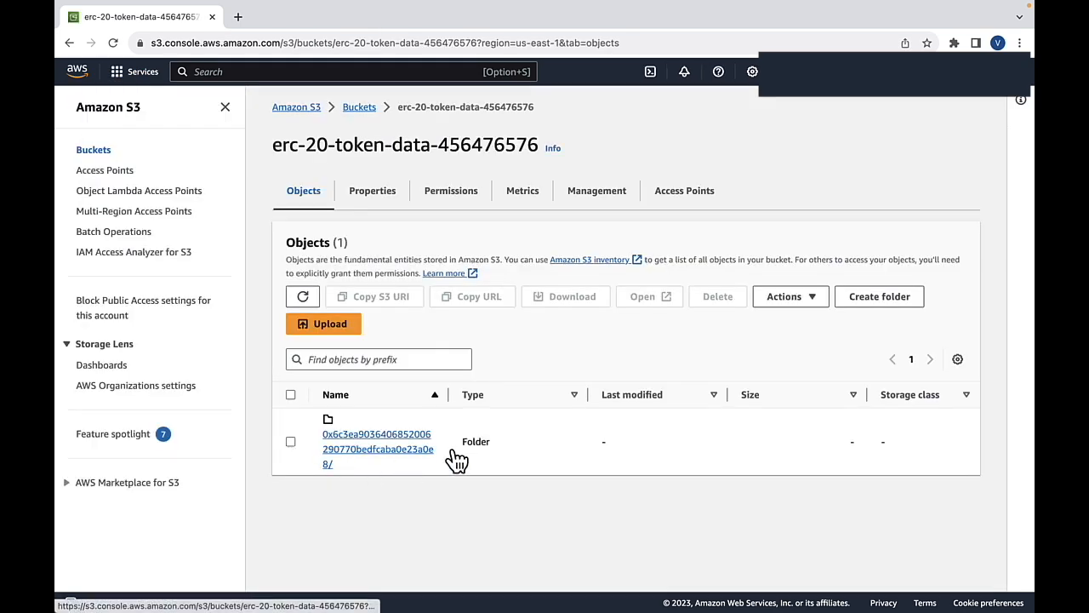
{"action": "left_click", "coordinate": [396, 451]}
{"action": "left_click", "coordinate": [366, 418]}
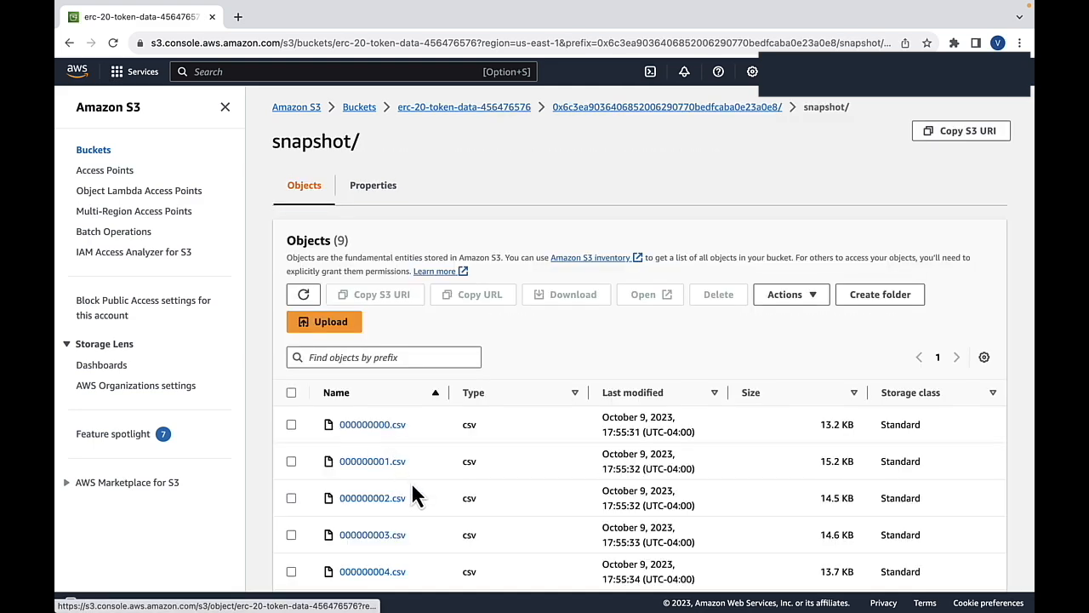
{"action": "scroll", "coordinate": [413, 492], "scroll_direction": "down", "scroll_amount": 2}
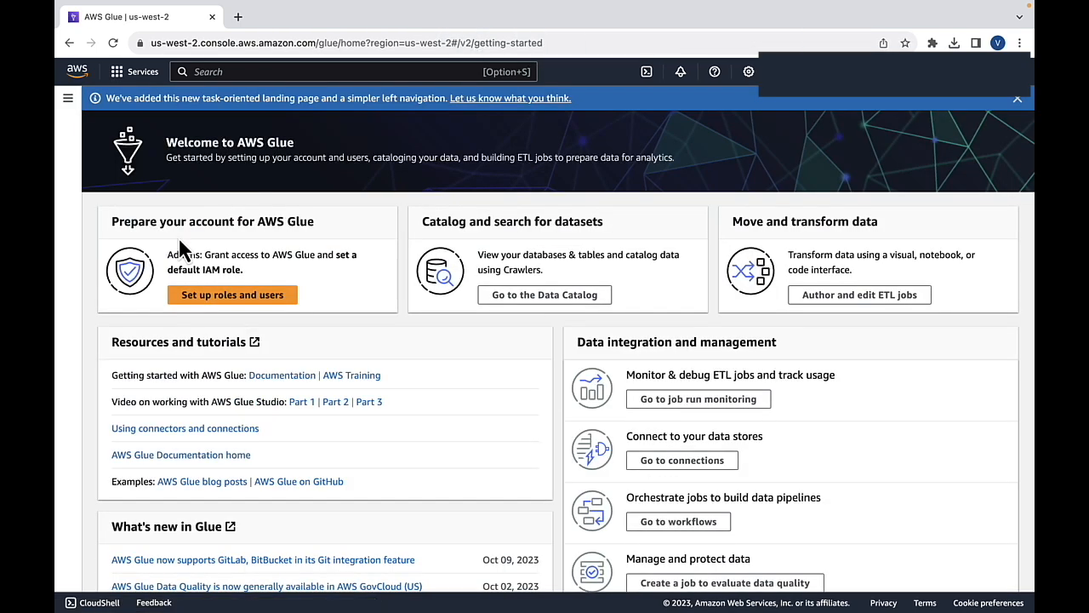
Return to the AWS Glue ETL jobs and open the token-snapshots job
{"action": "left_click", "coordinate": [69, 99]}
{"action": "left_click", "coordinate": [119, 180]}
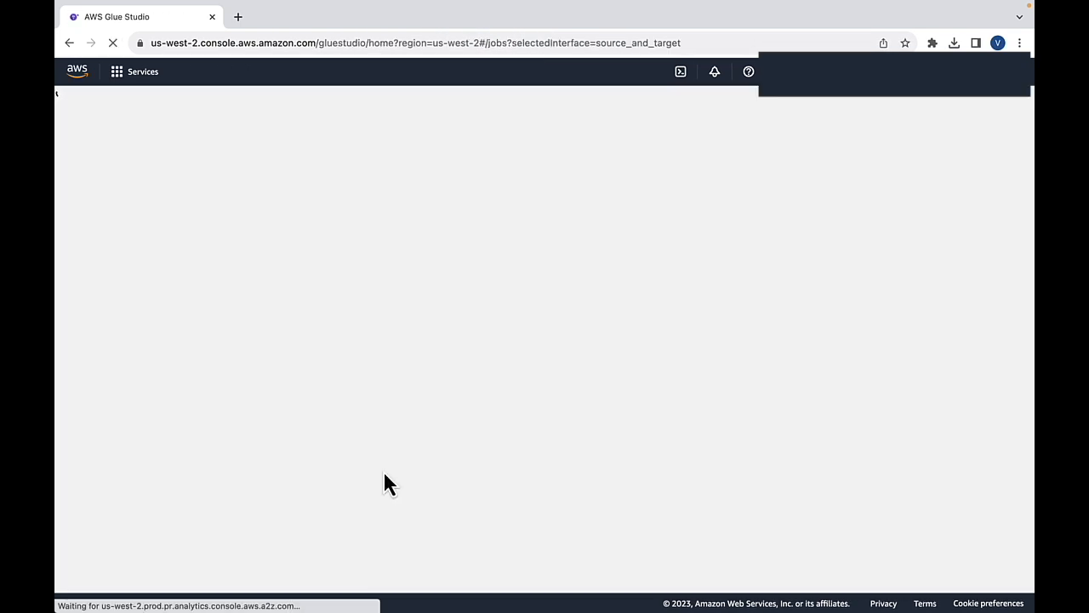
{"action": "left_click", "coordinate": [347, 491]}
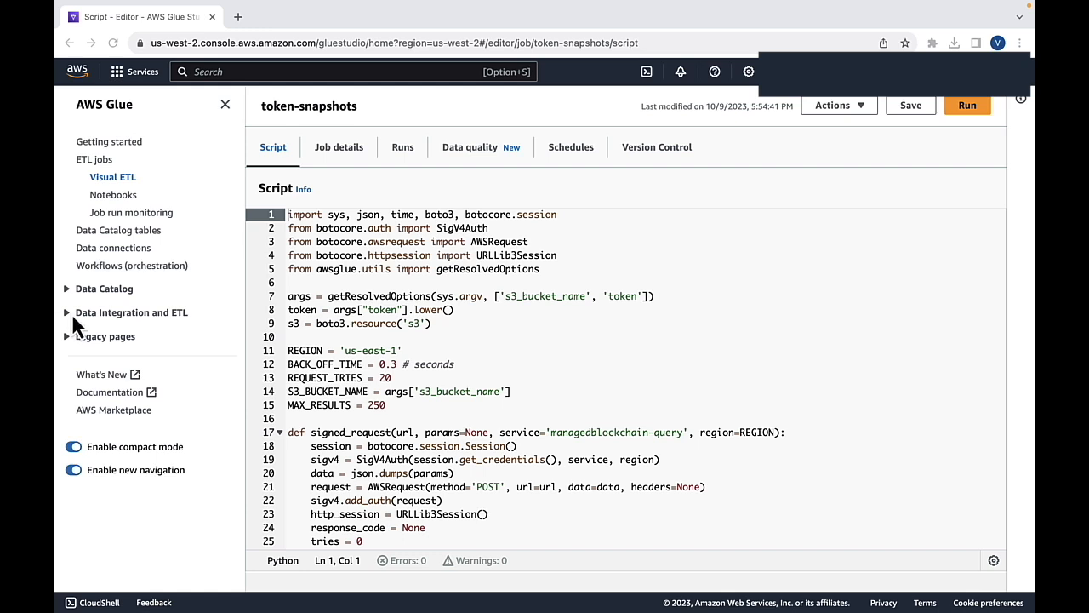
Create a daily schedule named token-snapshots-schedule for the token-snapshots job, and check the job's schedules and runs
{"action": "left_click", "coordinate": [576, 152]}
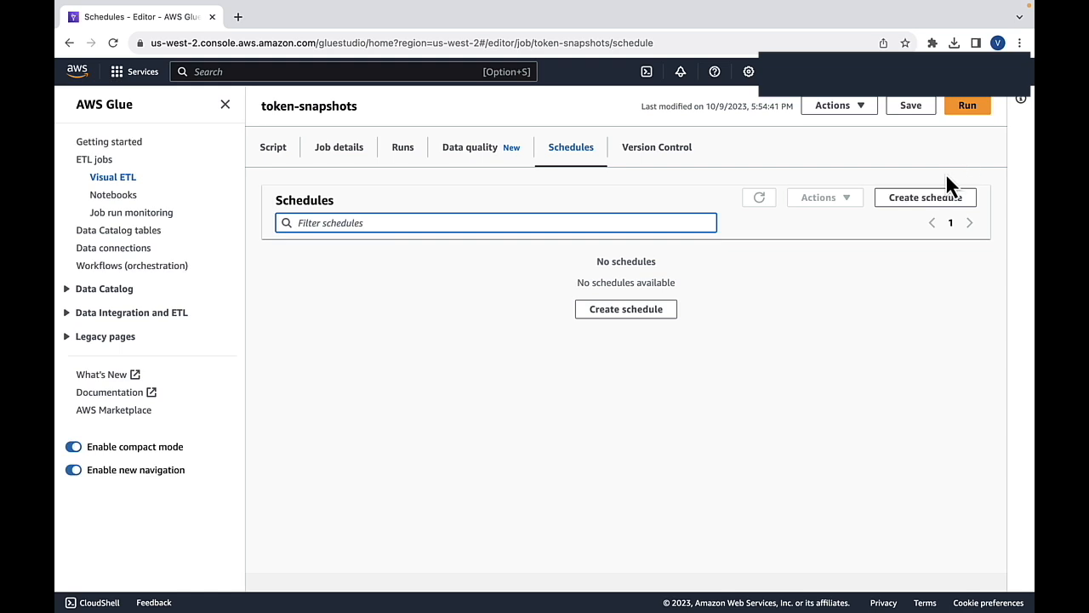
{"action": "left_click", "coordinate": [940, 198]}
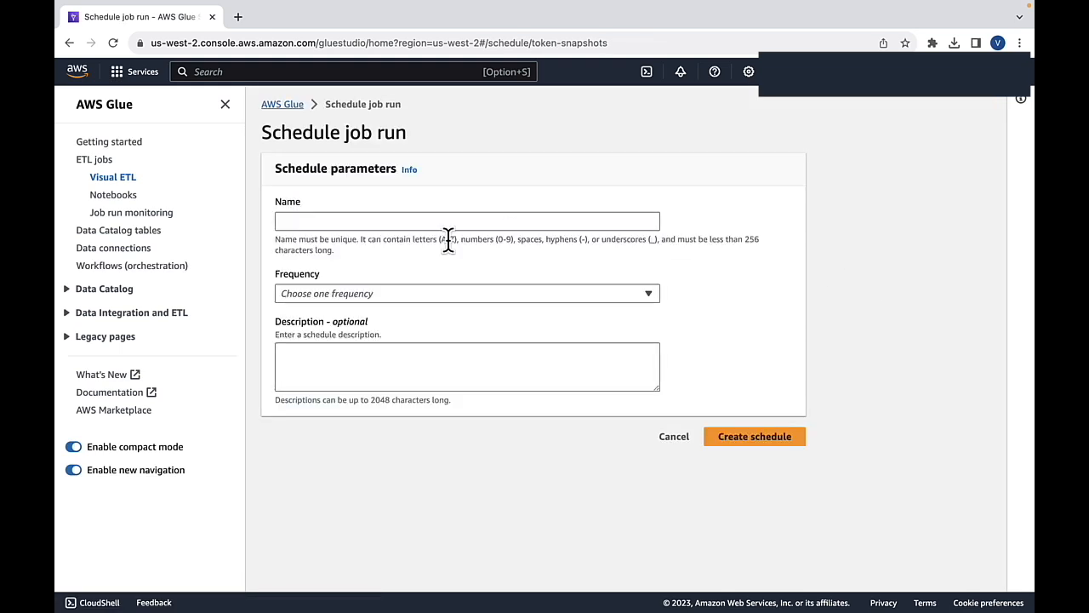
{"action": "left_click", "coordinate": [393, 222]}
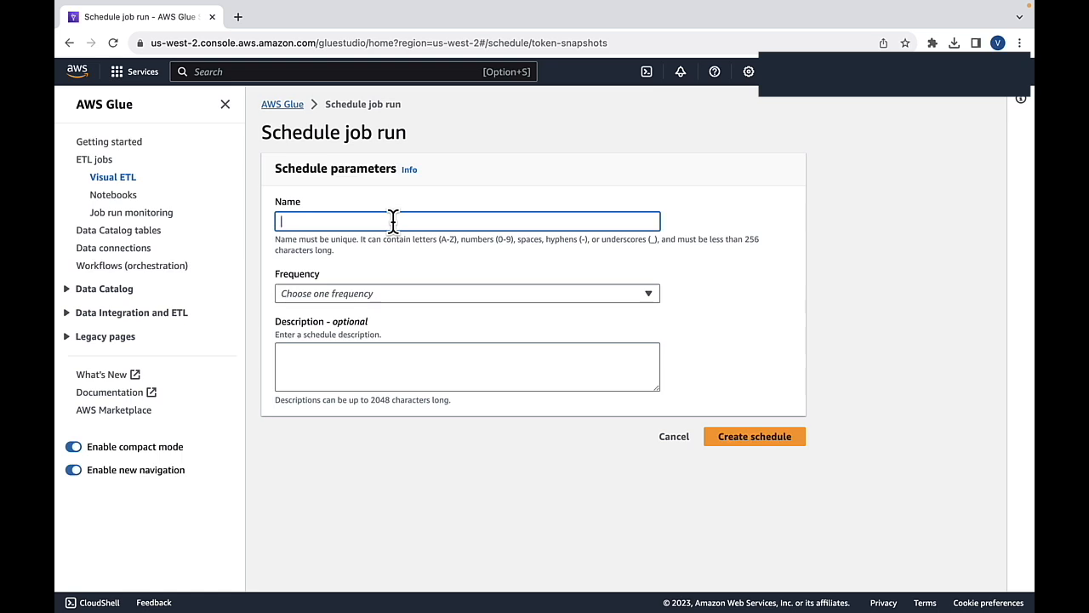
{"action": "type", "text": "token-snapshots-schedule"}
{"action": "left_click", "coordinate": [366, 293]}
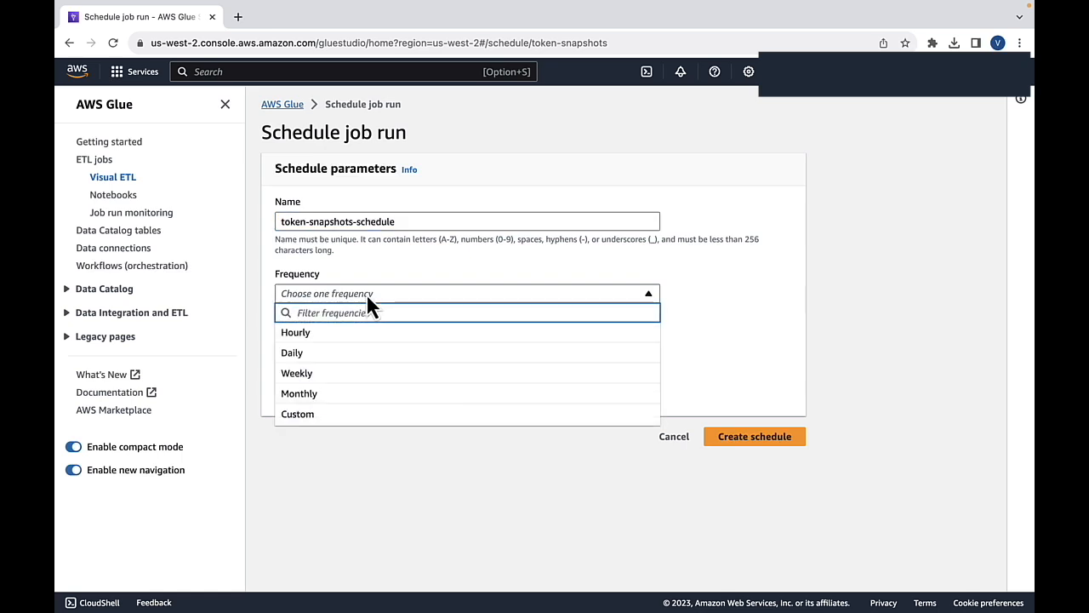
{"action": "left_click", "coordinate": [310, 352]}
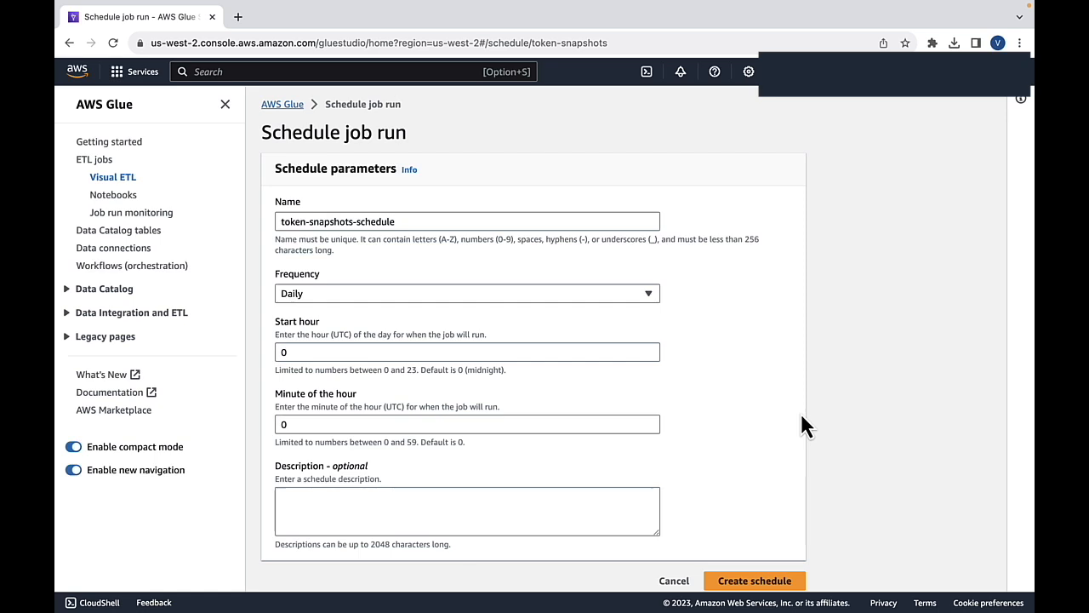
{"action": "scroll", "coordinate": [800, 411], "scroll_direction": "down", "scroll_amount": 1}
{"action": "left_click", "coordinate": [757, 572]}
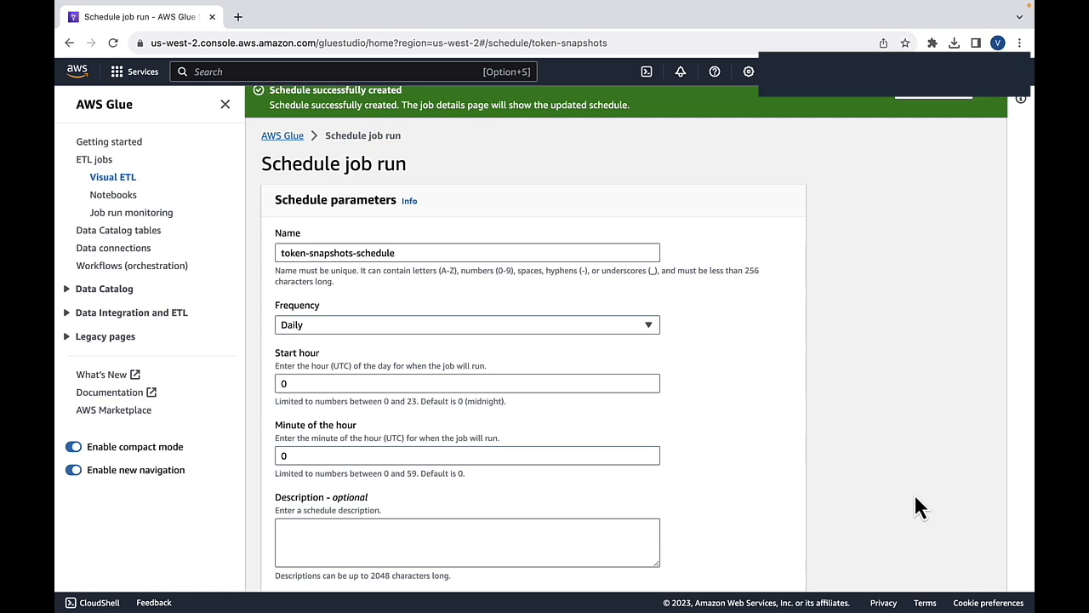
{"action": "scroll", "coordinate": [914, 492], "scroll_direction": "up", "scroll_amount": 1}
{"action": "left_click", "coordinate": [933, 100]}
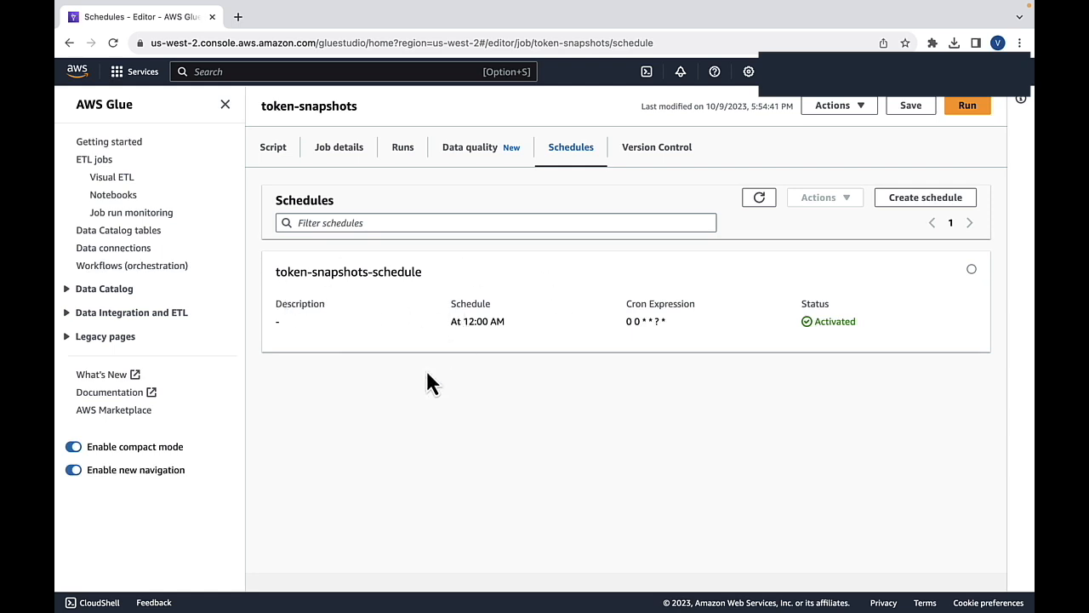
{"action": "left_click", "coordinate": [403, 153]}
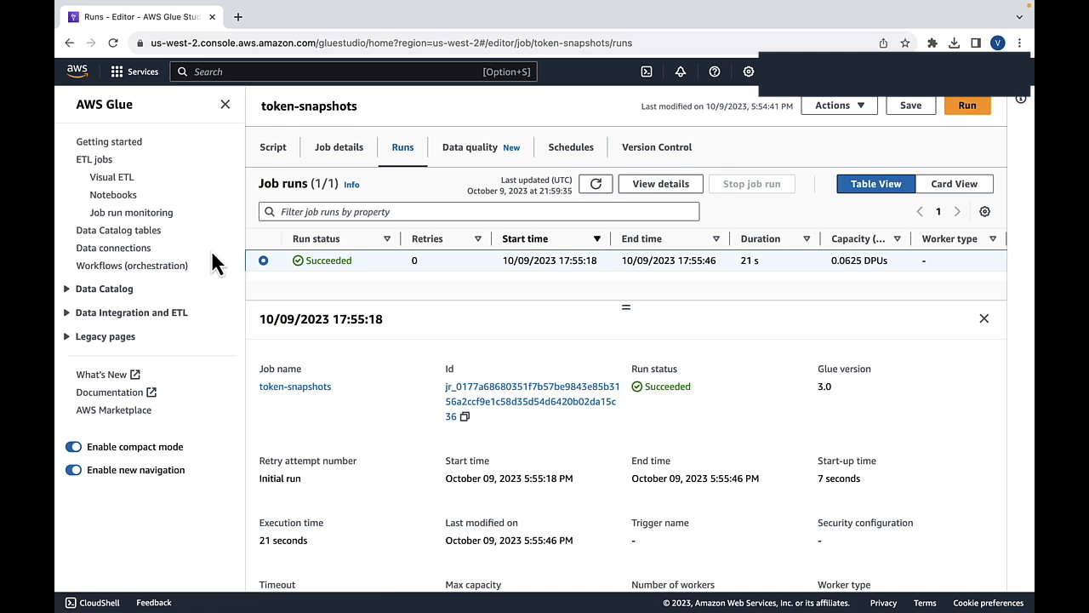
Create a new Python Shell script job with boilerplate code and delete the default code from its script
{"action": "left_click", "coordinate": [99, 164]}
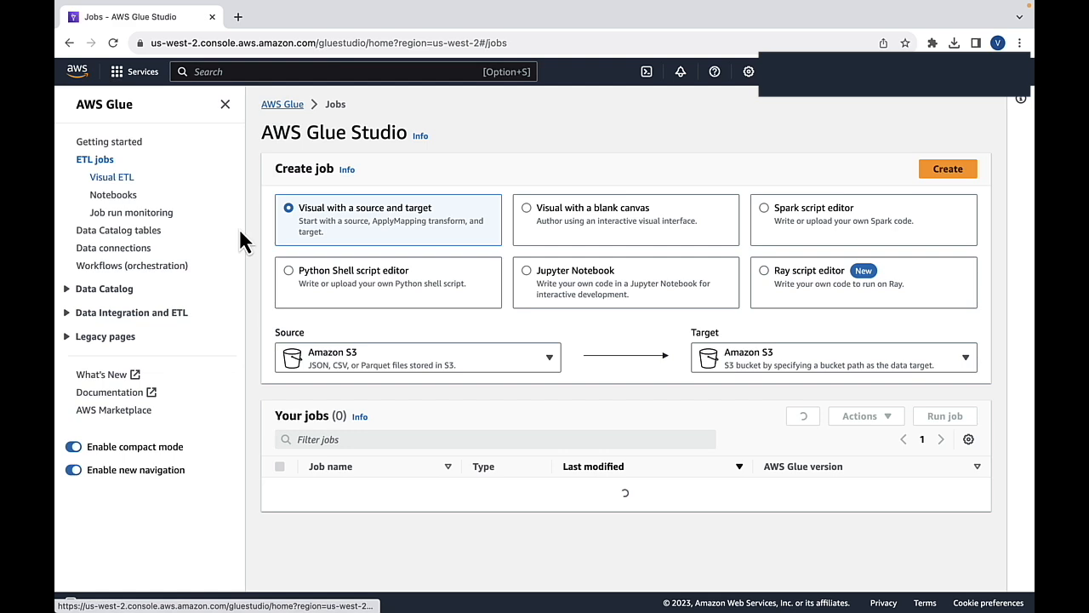
{"action": "left_click", "coordinate": [404, 298]}
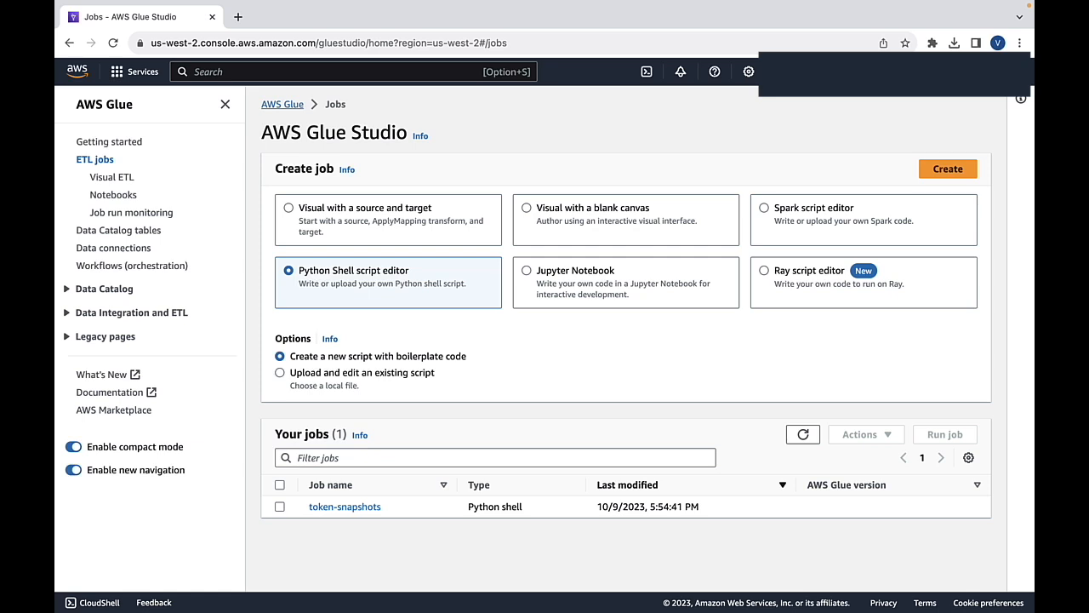
{"action": "left_click", "coordinate": [955, 170]}
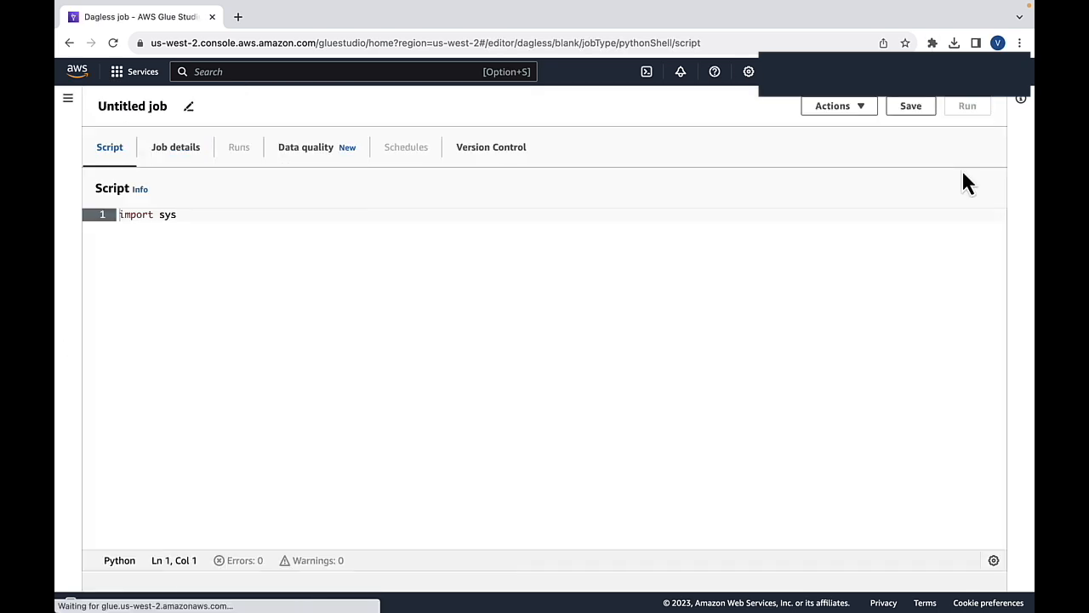
{"action": "left_click", "coordinate": [189, 214]}
{"action": "key", "text": "super+a"}
{"action": "key", "text": "BackSpace"}
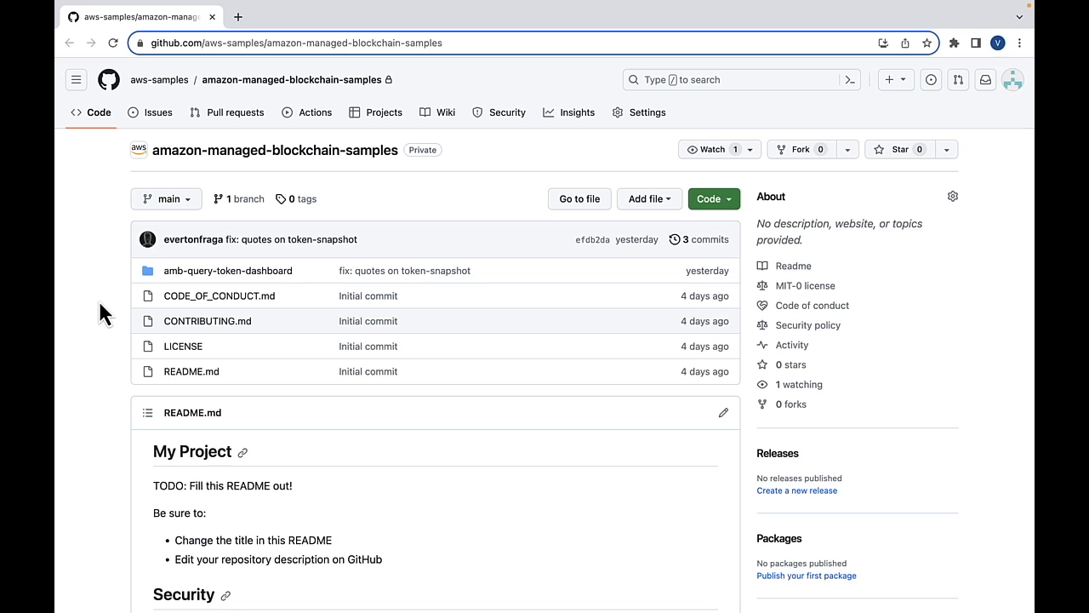
Copy the code of token-transfers.py from the amb-query-token-dashboard folder on GitHub, paste it into the empty Glue script and review it
{"action": "left_click", "coordinate": [192, 272]}
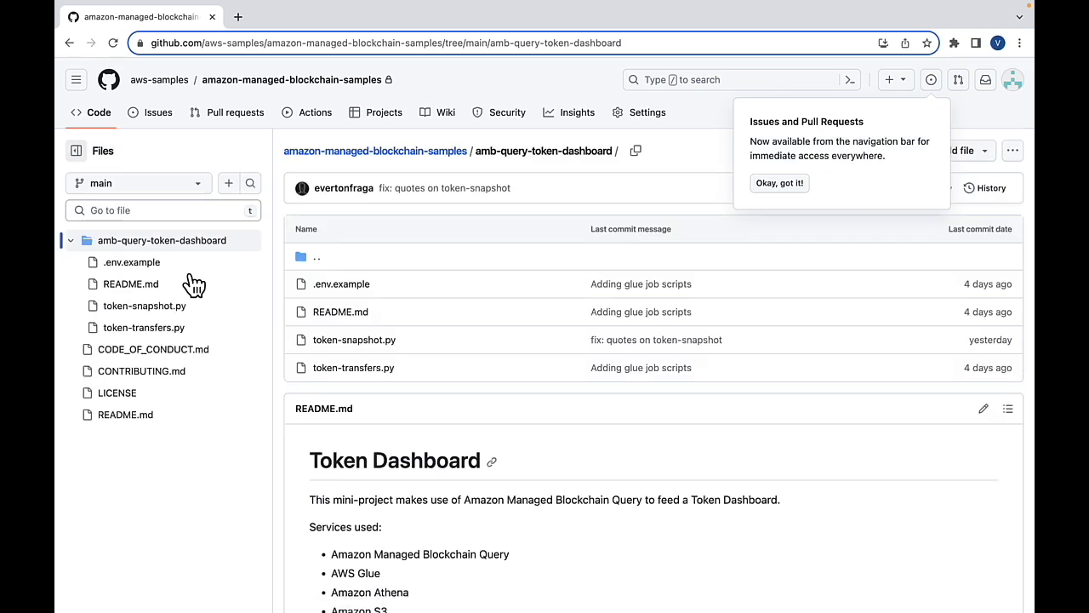
{"action": "left_click", "coordinate": [790, 188]}
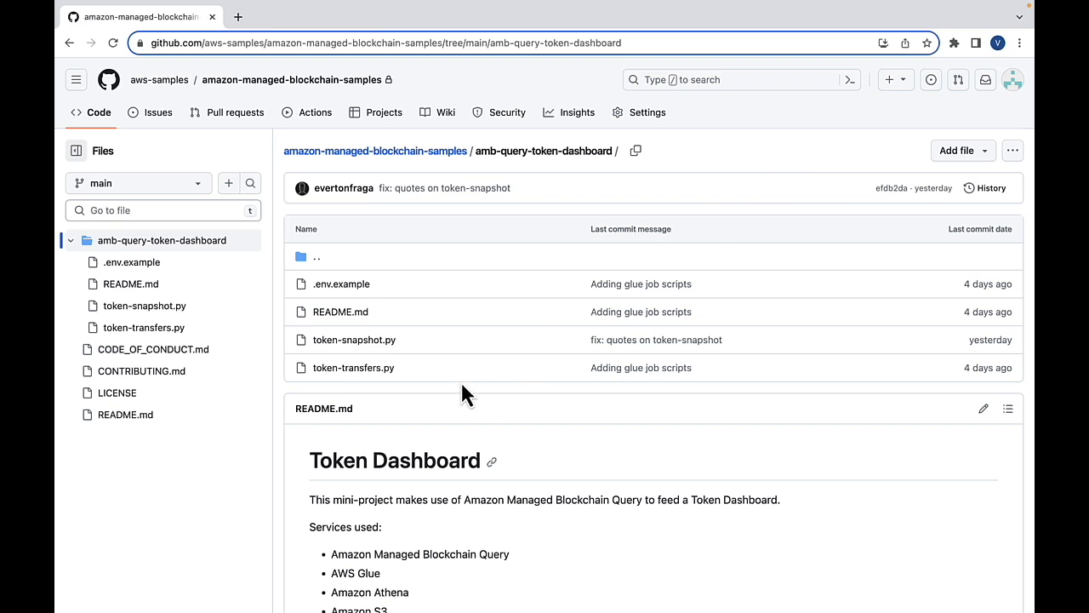
{"action": "left_click", "coordinate": [381, 368]}
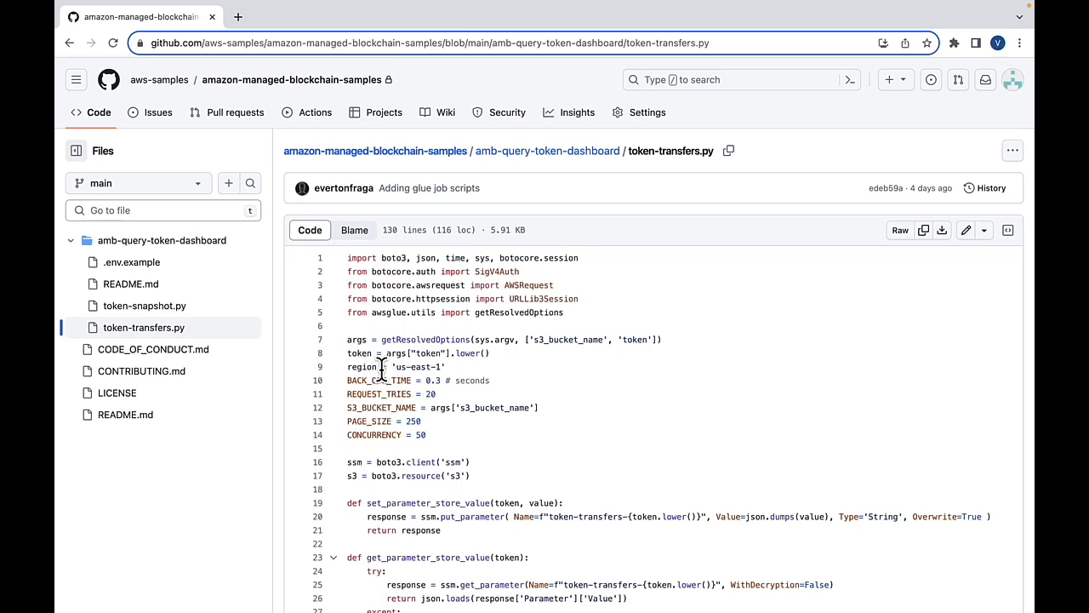
{"action": "left_click", "coordinate": [925, 231]}
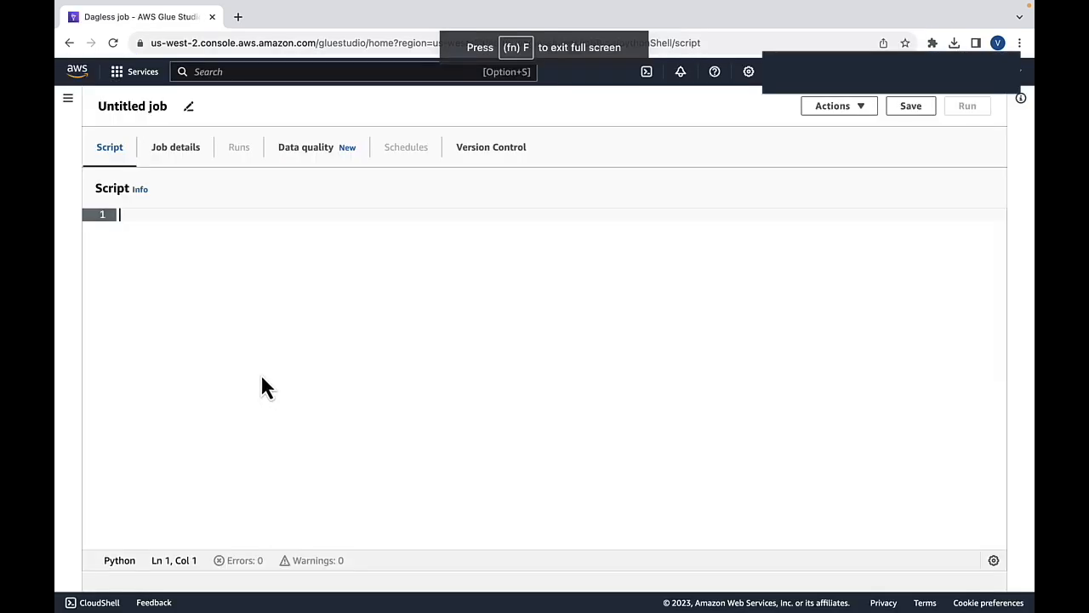
{"action": "key", "text": "super+v"}
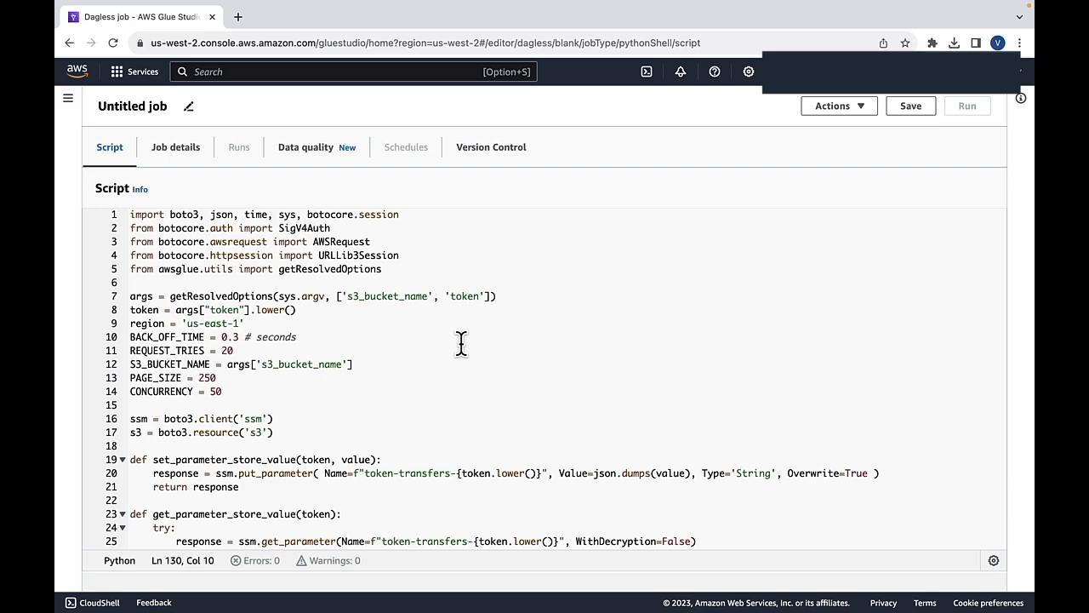
{"action": "scroll", "coordinate": [460, 342], "scroll_direction": "down", "scroll_amount": 12}
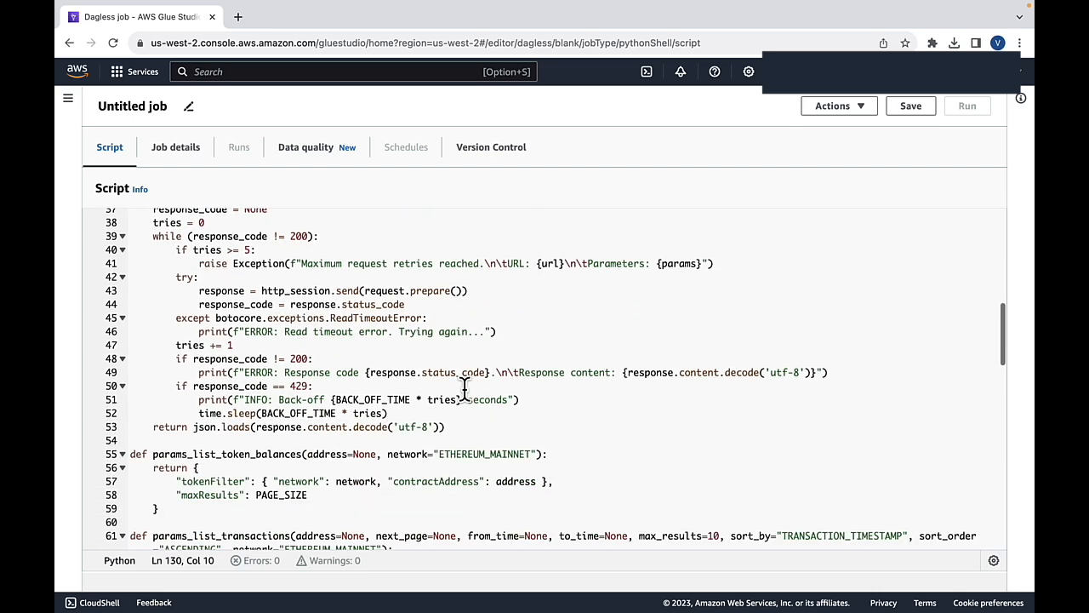
{"action": "scroll", "coordinate": [463, 388], "scroll_direction": "down", "scroll_amount": 14}
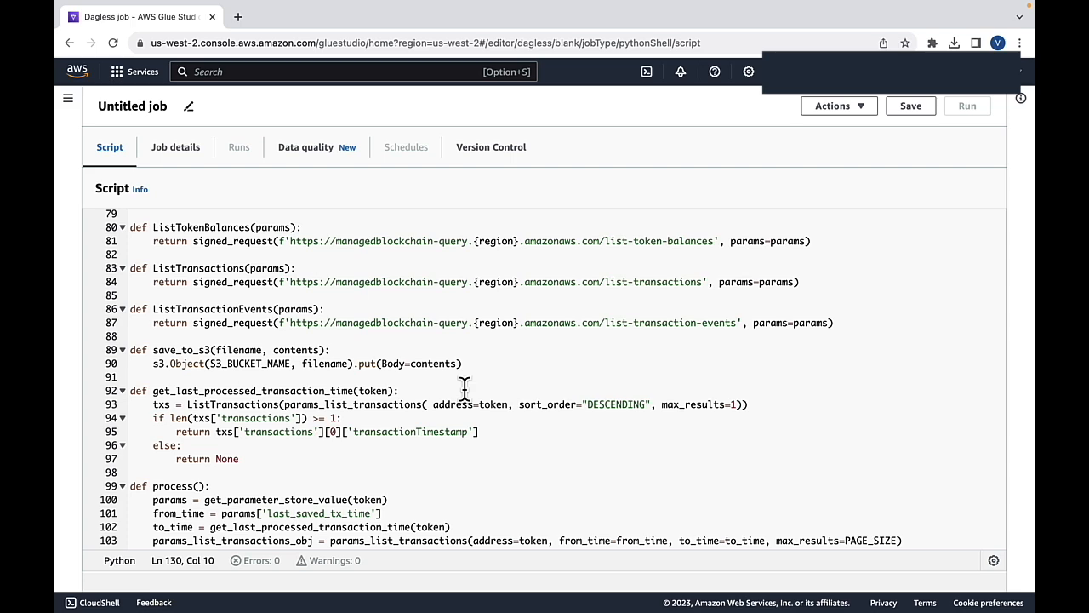
In the new job's details, name the job token-transfers and assign the IAM role AWSGlueServiceRole
{"action": "scroll", "coordinate": [464, 388], "scroll_direction": "down", "scroll_amount": 10}
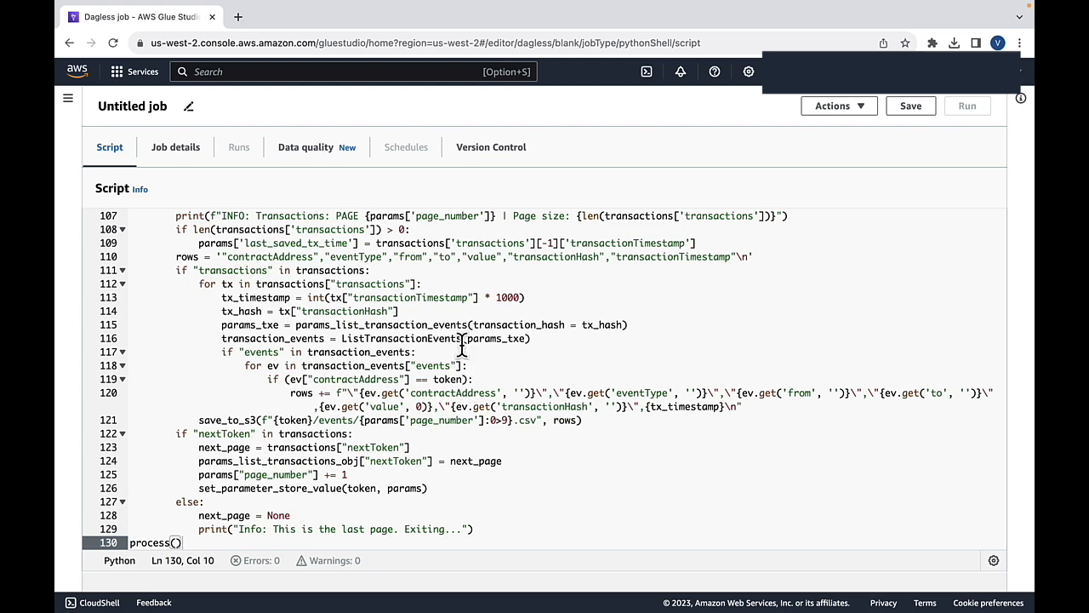
{"action": "left_click", "coordinate": [181, 152]}
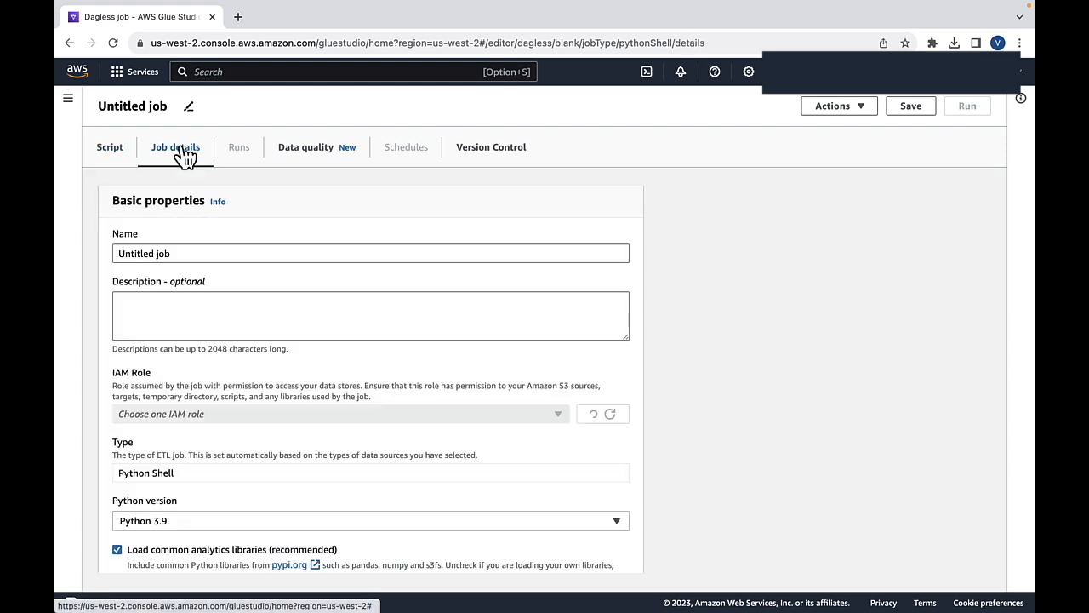
{"action": "double_click", "coordinate": [155, 253]}
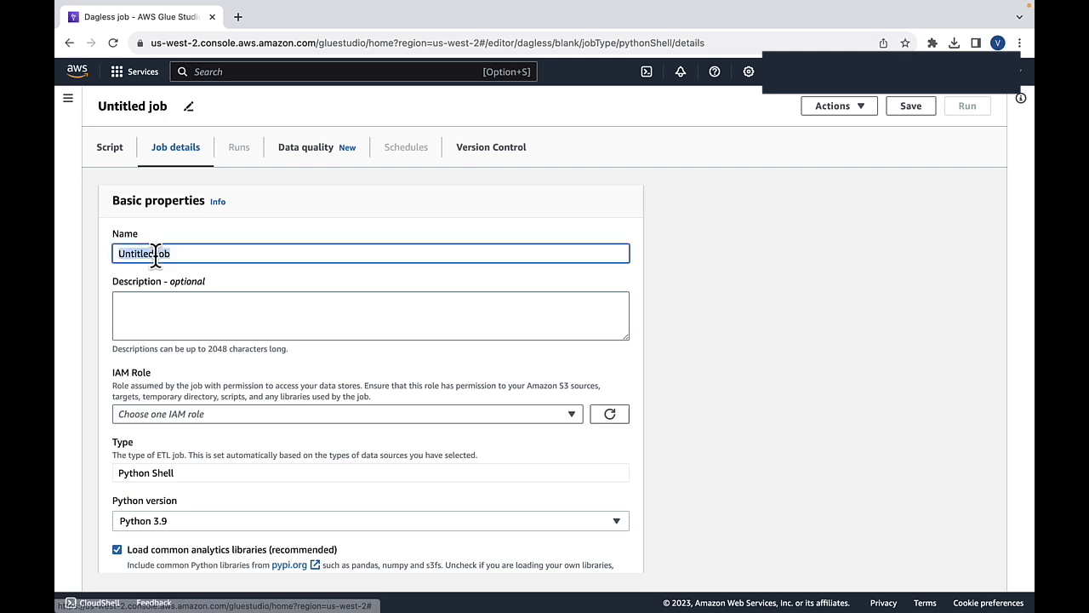
{"action": "type", "text": "to"}
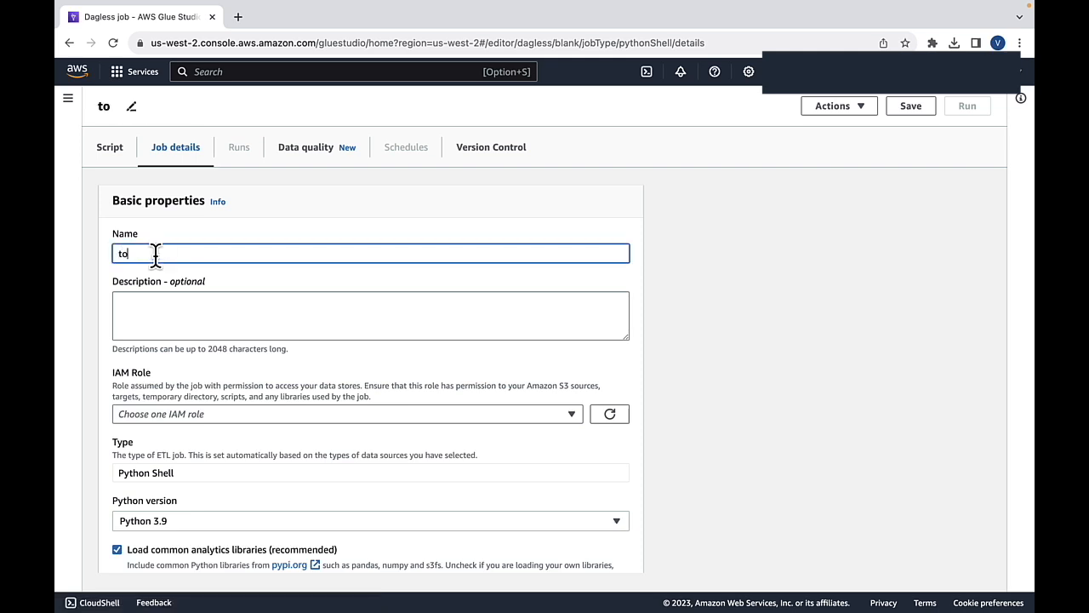
{"action": "type", "text": "ken-transfers"}
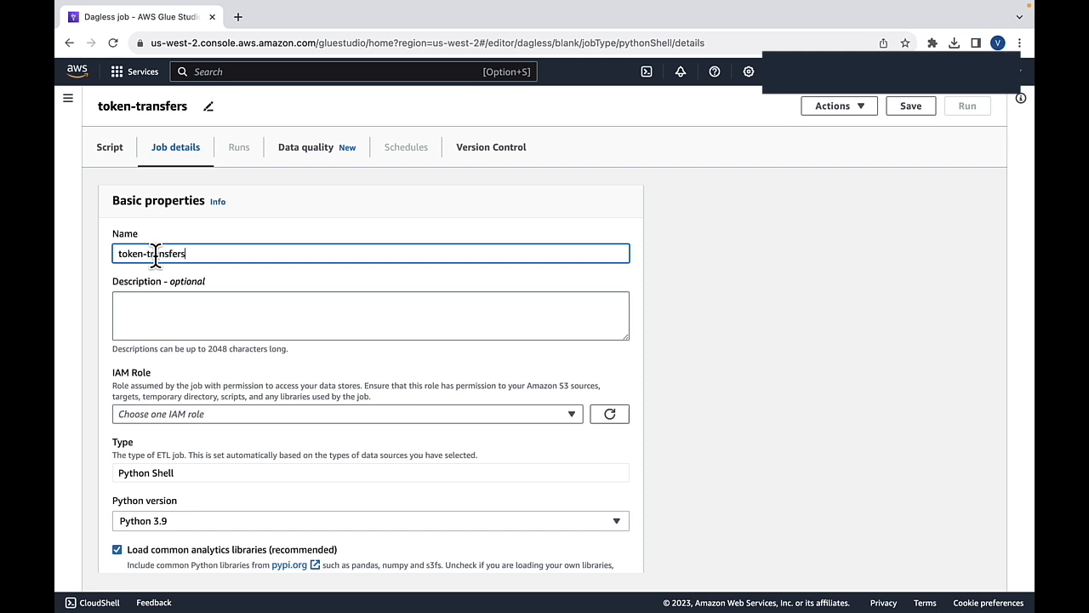
{"action": "left_click", "coordinate": [563, 413]}
{"action": "left_click", "coordinate": [494, 458]}
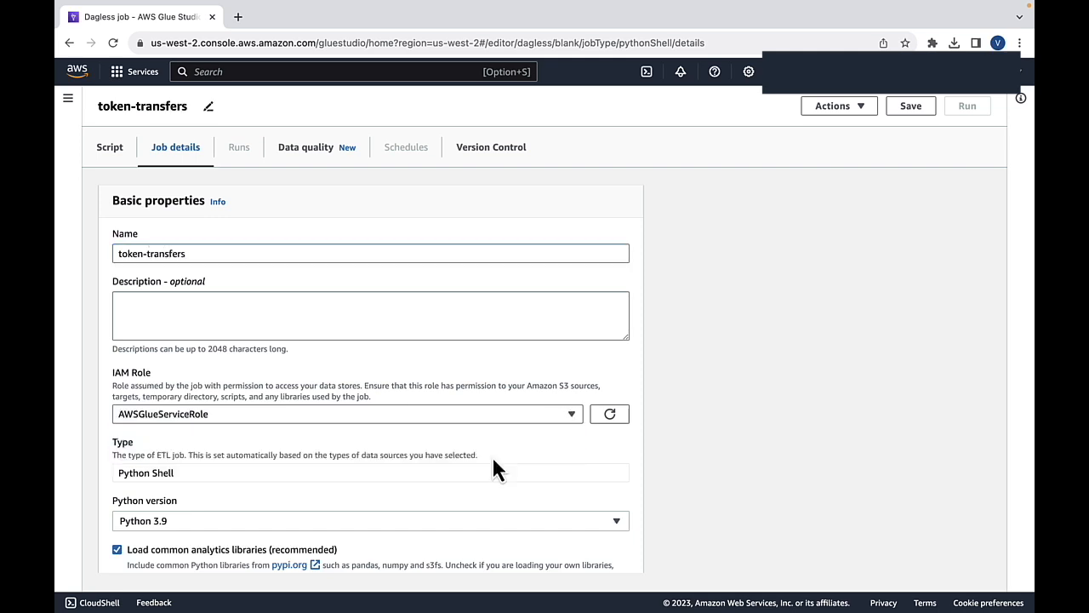
Add a job parameter with key --s3_bucket_name and value erc-20-token-data-456476576 in the advanced properties
{"action": "scroll", "coordinate": [670, 458], "scroll_direction": "down", "scroll_amount": 5}
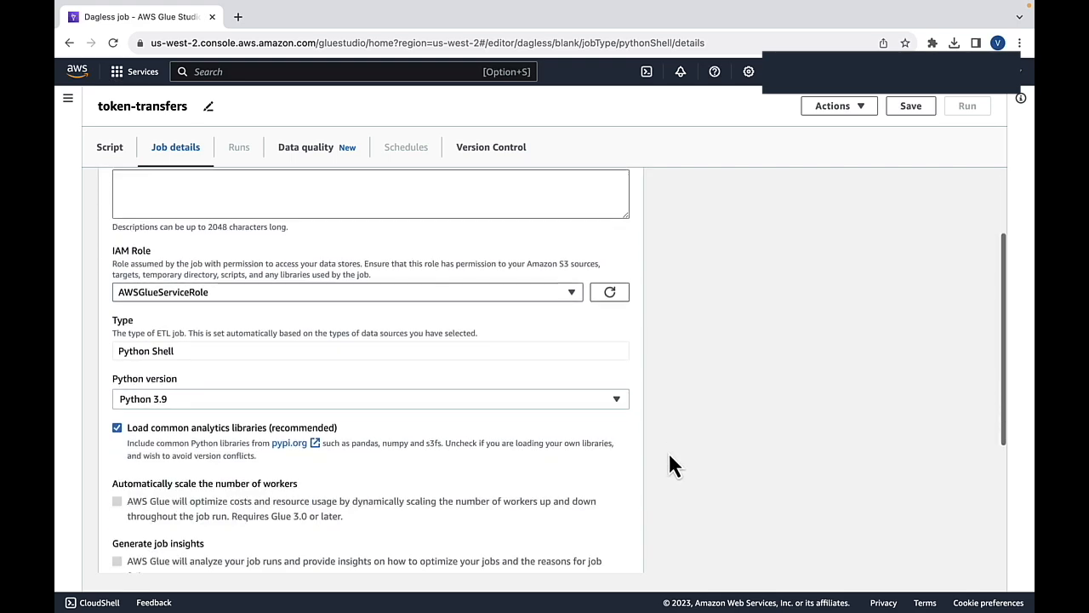
{"action": "left_click", "coordinate": [136, 541]}
{"action": "scroll", "coordinate": [135, 537], "scroll_direction": "down", "scroll_amount": 10}
{"action": "scroll", "coordinate": [135, 537], "scroll_direction": "down", "scroll_amount": 4}
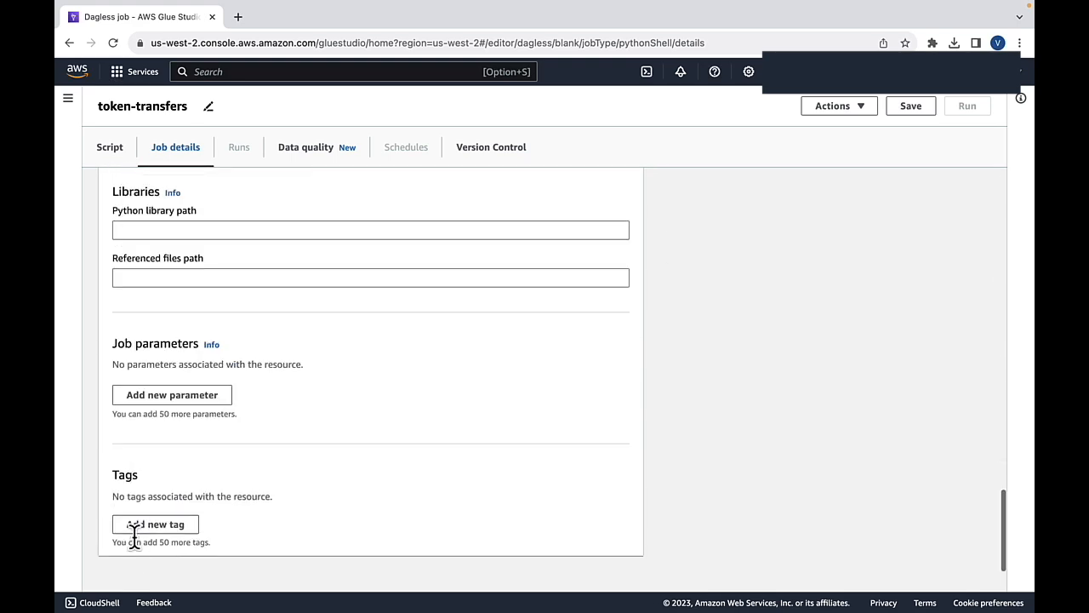
{"action": "left_click", "coordinate": [208, 394]}
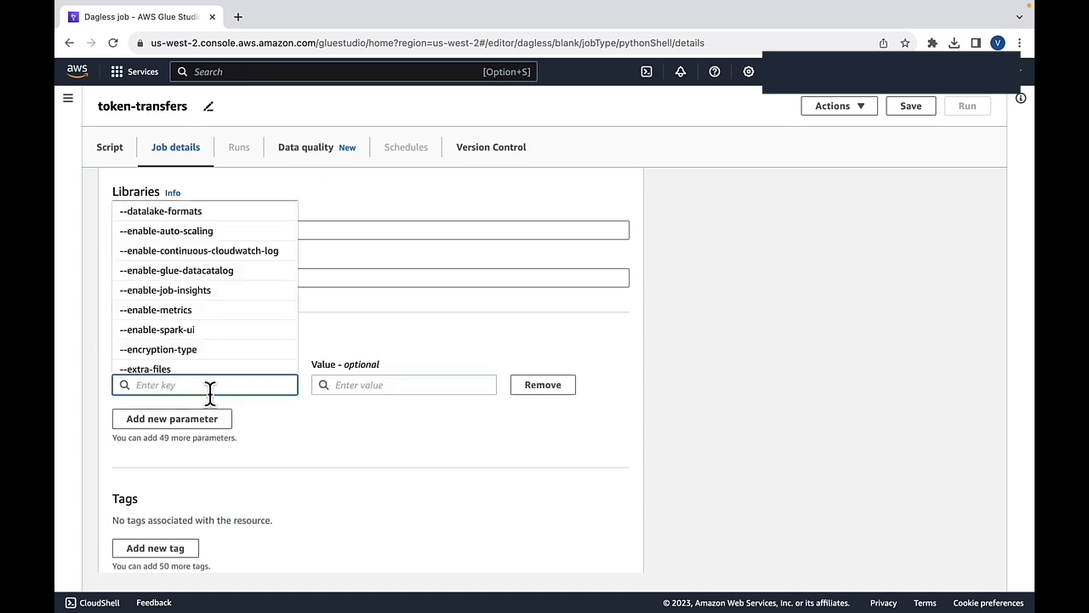
{"action": "type", "text": "--"}
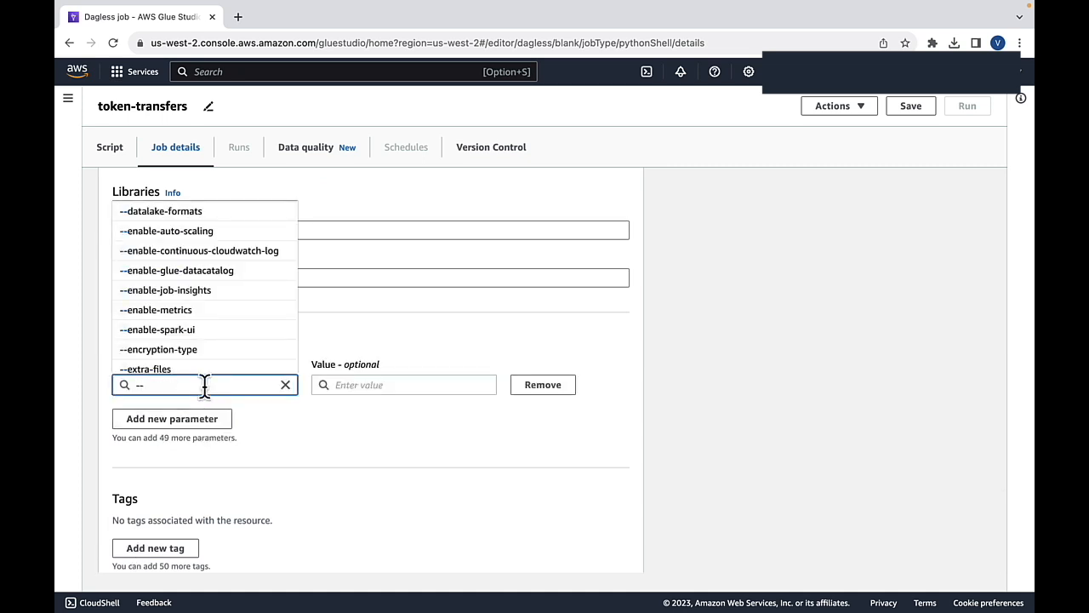
{"action": "type", "text": "s3_bucket"}
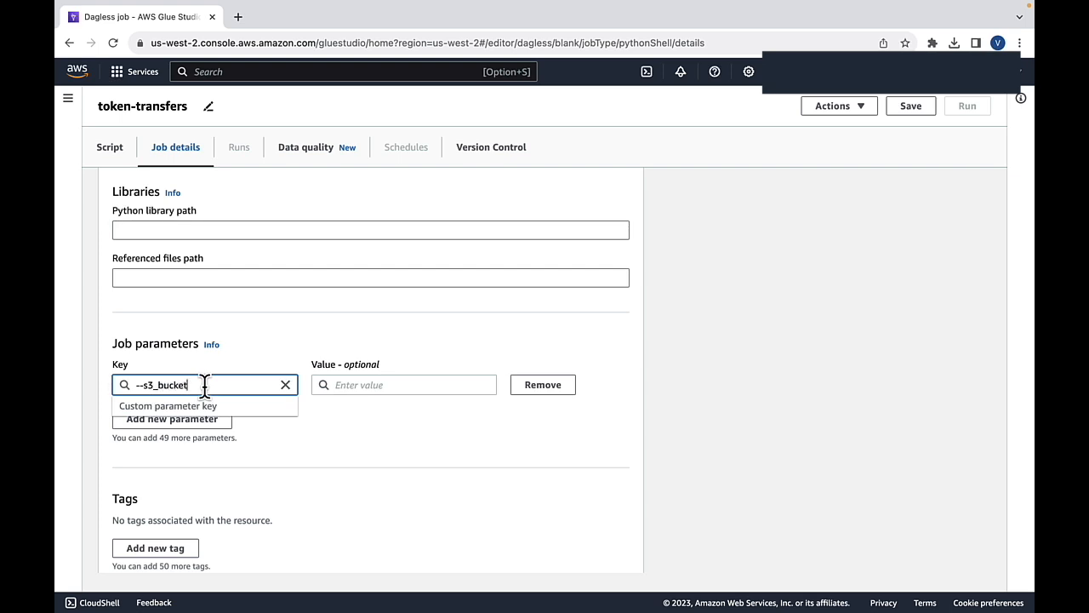
{"action": "type", "text": "_name"}
{"action": "left_click", "coordinate": [356, 385]}
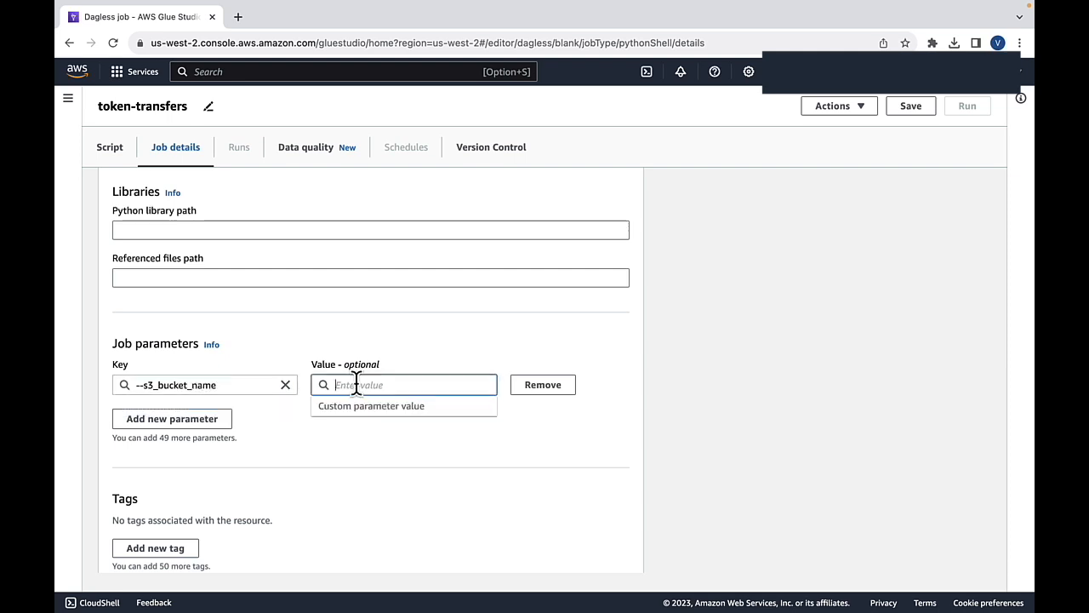
{"action": "type", "text": "erc-20-token-data-456476576"}
{"action": "left_click", "coordinate": [536, 451]}
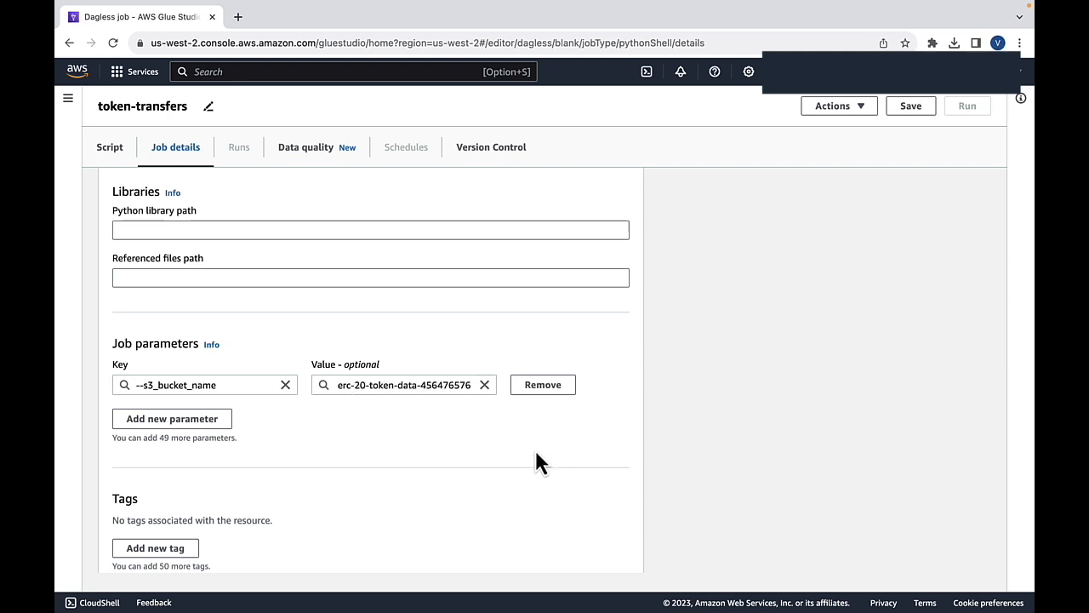
{"action": "left_click", "coordinate": [137, 419]}
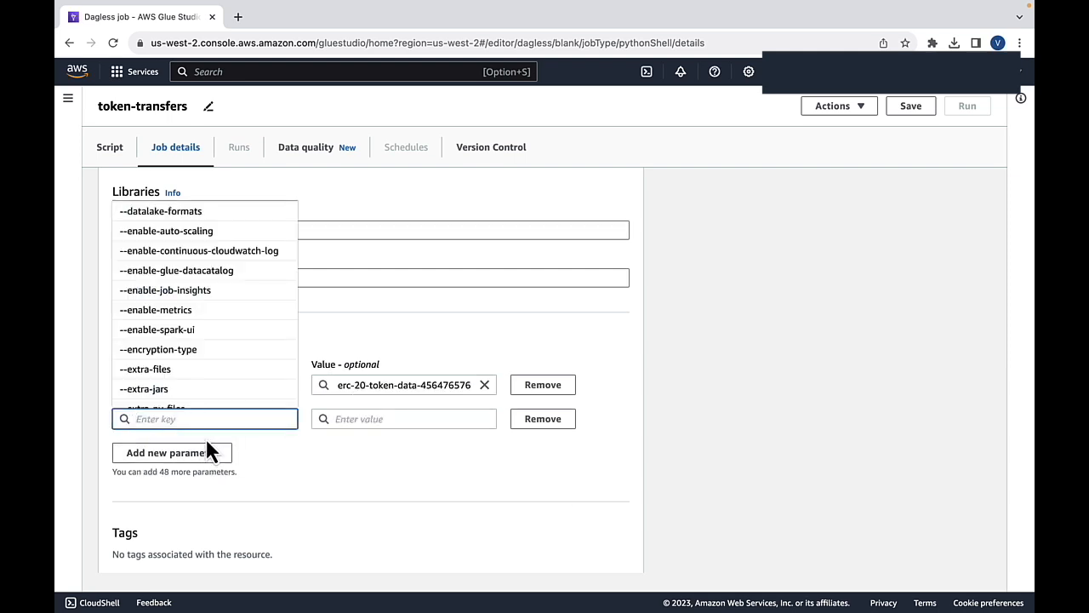
{"action": "type", "text": "--t"}
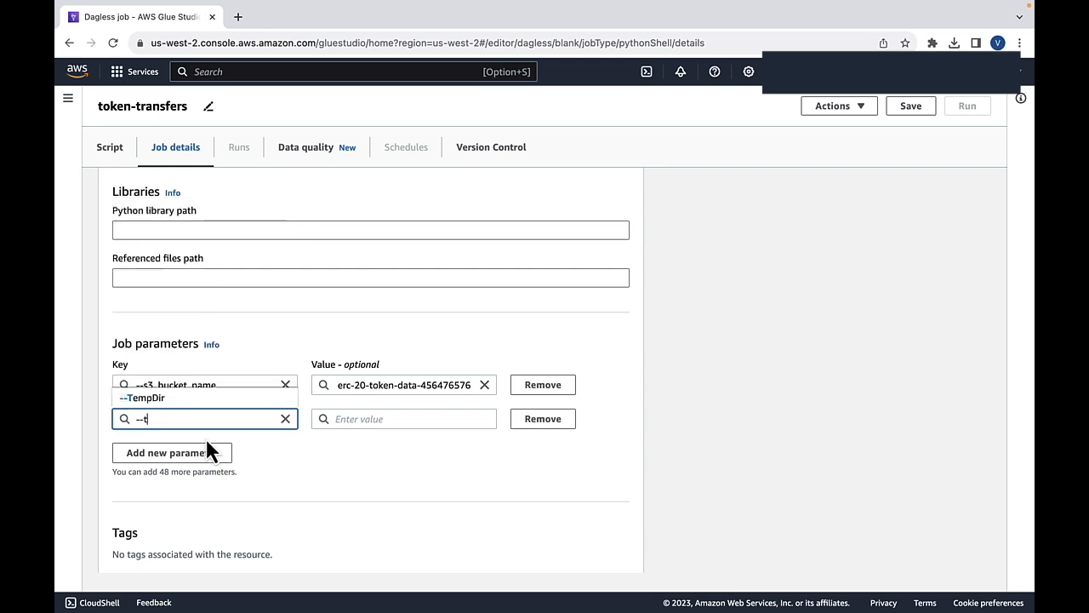
{"action": "type", "text": "oken"}
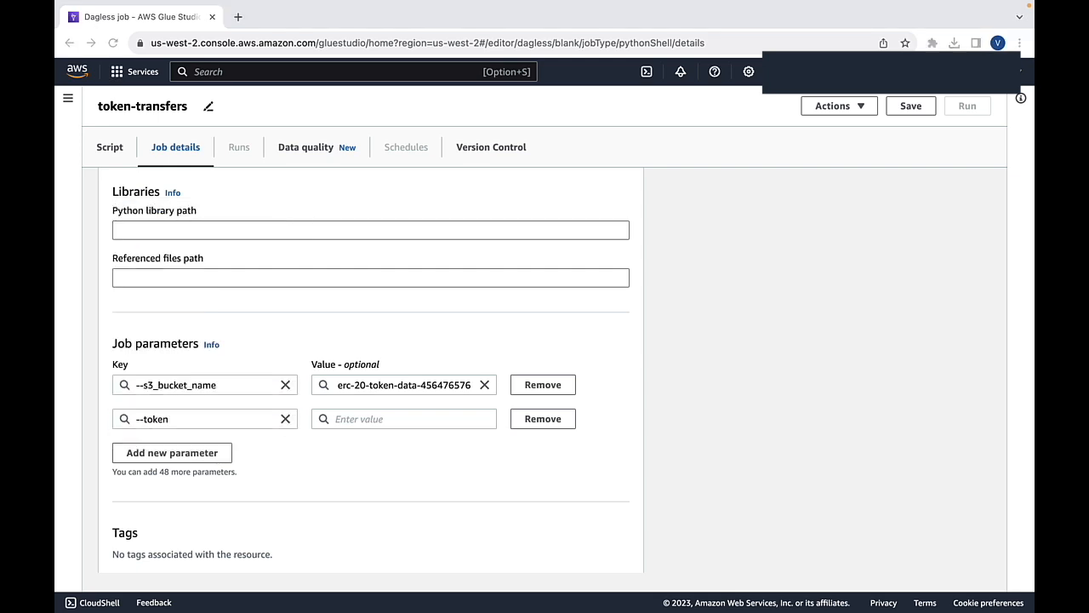
{"action": "left_click", "coordinate": [353, 420]}
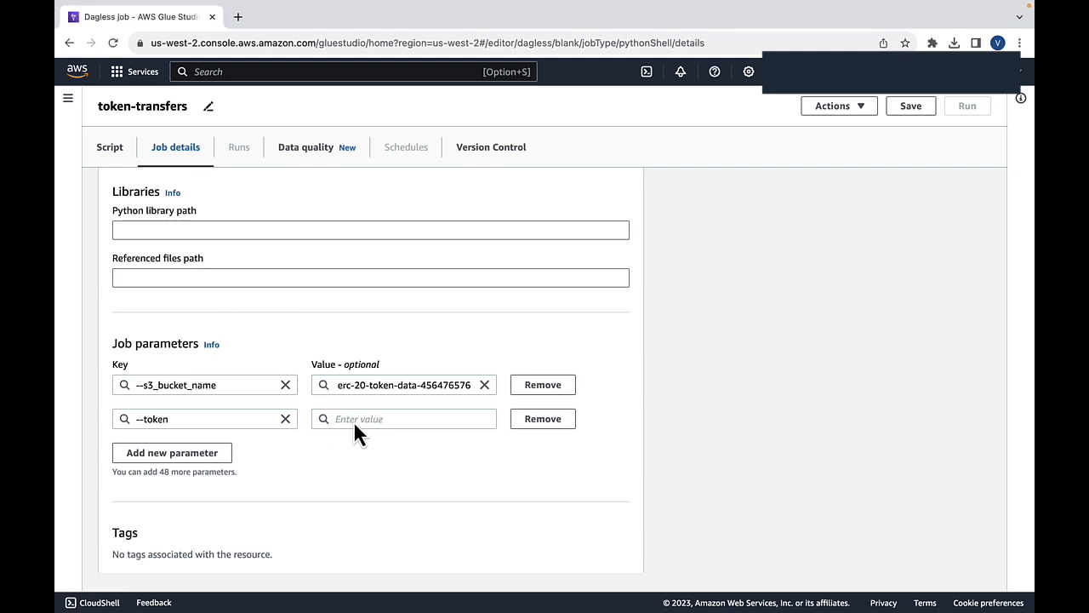
{"action": "key", "text": "super+v"}
{"action": "left_click", "coordinate": [614, 476]}
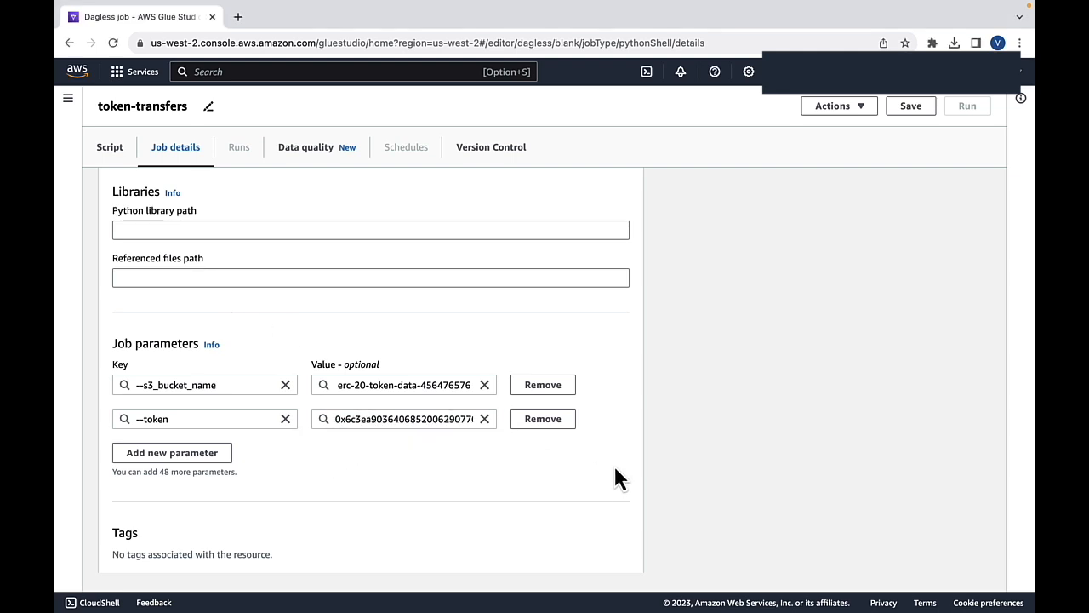
Save the token-transfers job and start a run of it from its list of job runs
{"action": "scroll", "coordinate": [614, 464], "scroll_direction": "down", "scroll_amount": 2}
{"action": "scroll", "coordinate": [613, 464], "scroll_direction": "up", "scroll_amount": 15}
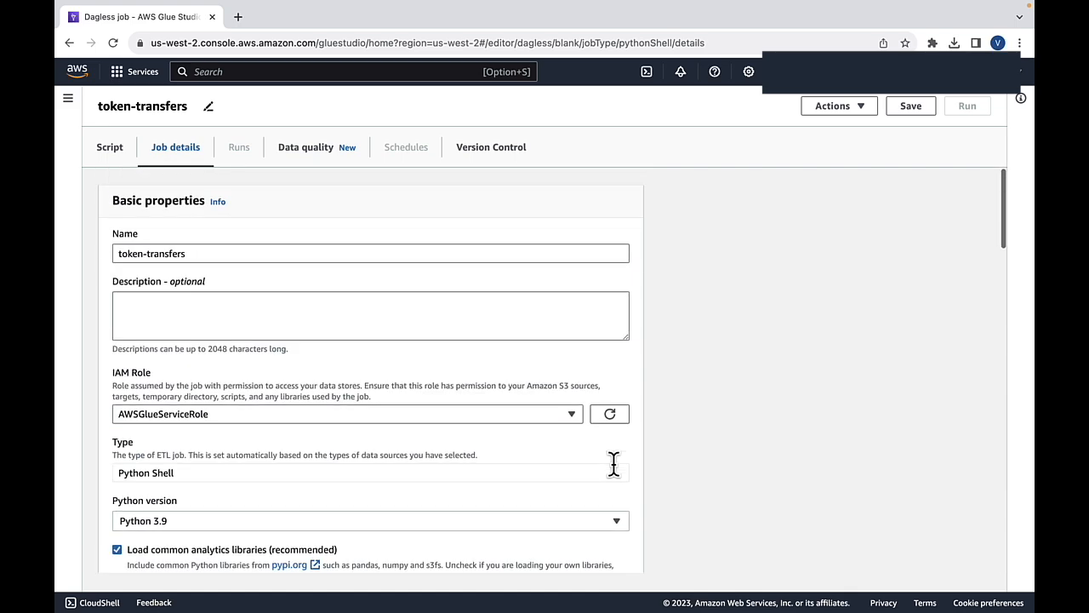
{"action": "left_click", "coordinate": [909, 108]}
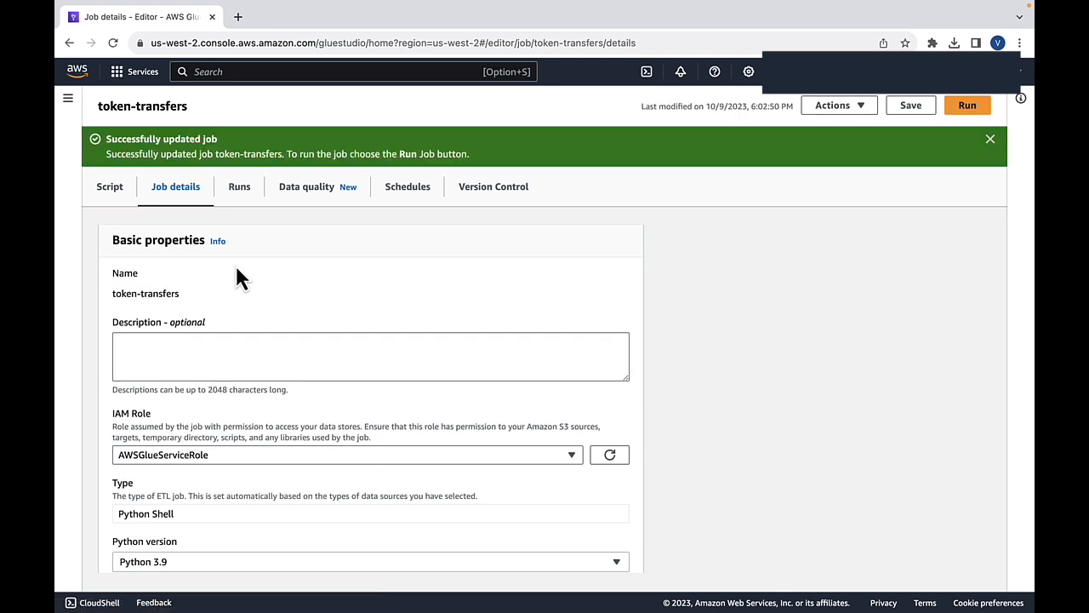
{"action": "left_click", "coordinate": [243, 196]}
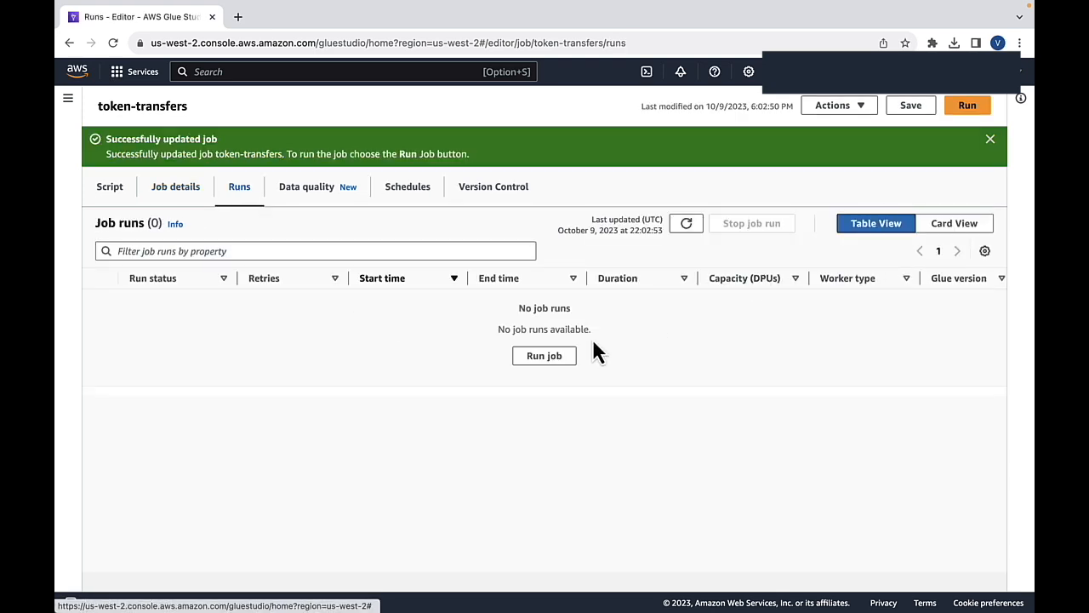
{"action": "left_click", "coordinate": [549, 357]}
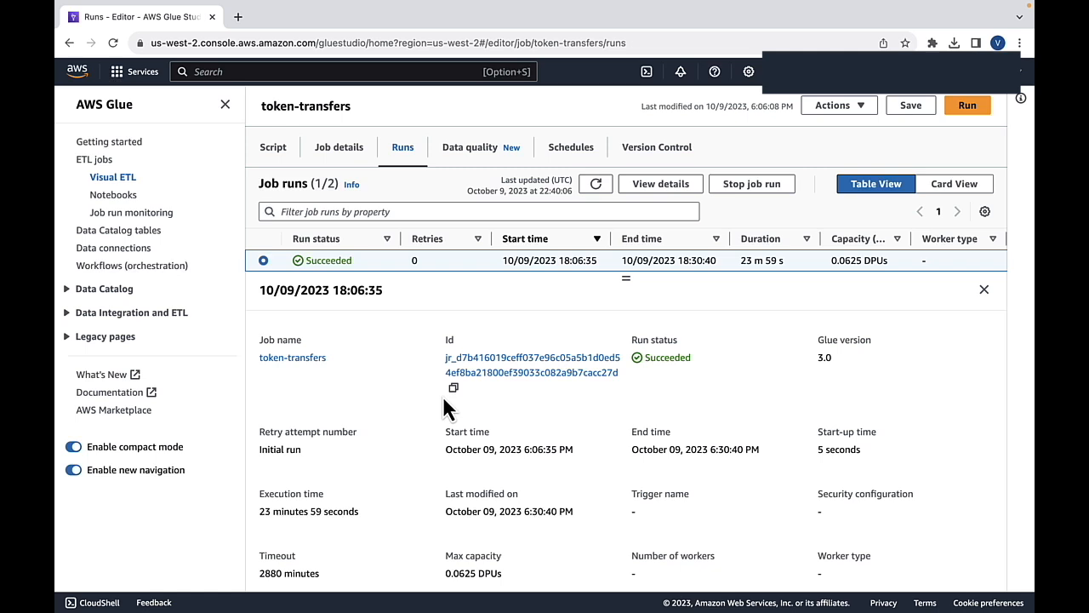
Switch to Amazon S3 and examine the CSV files in the token's events folder, then go back to the token's folder
{"action": "left_click", "coordinate": [142, 74]}
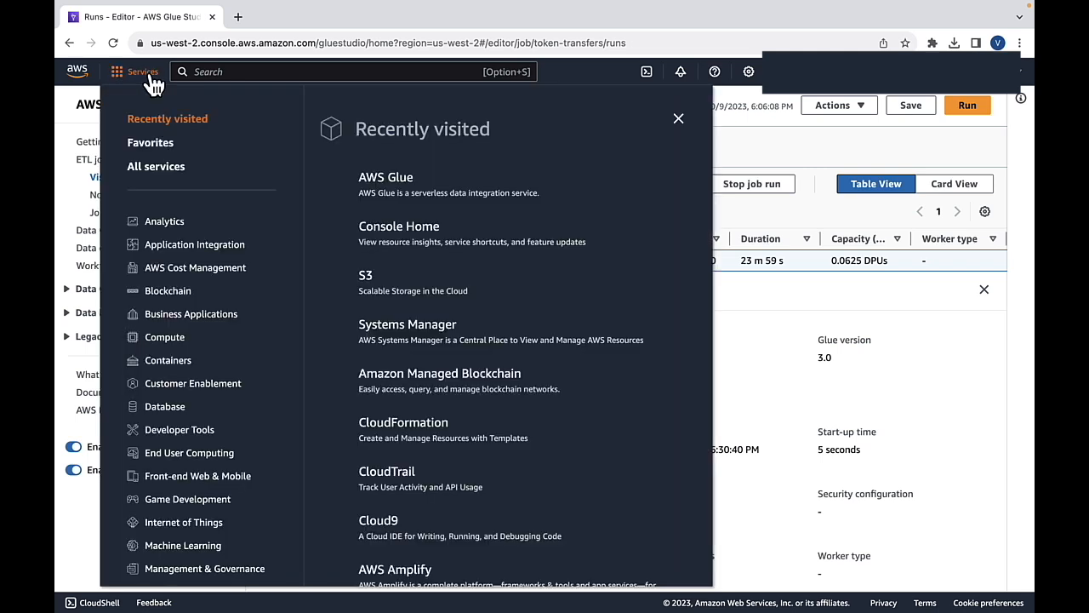
{"action": "left_click", "coordinate": [372, 278]}
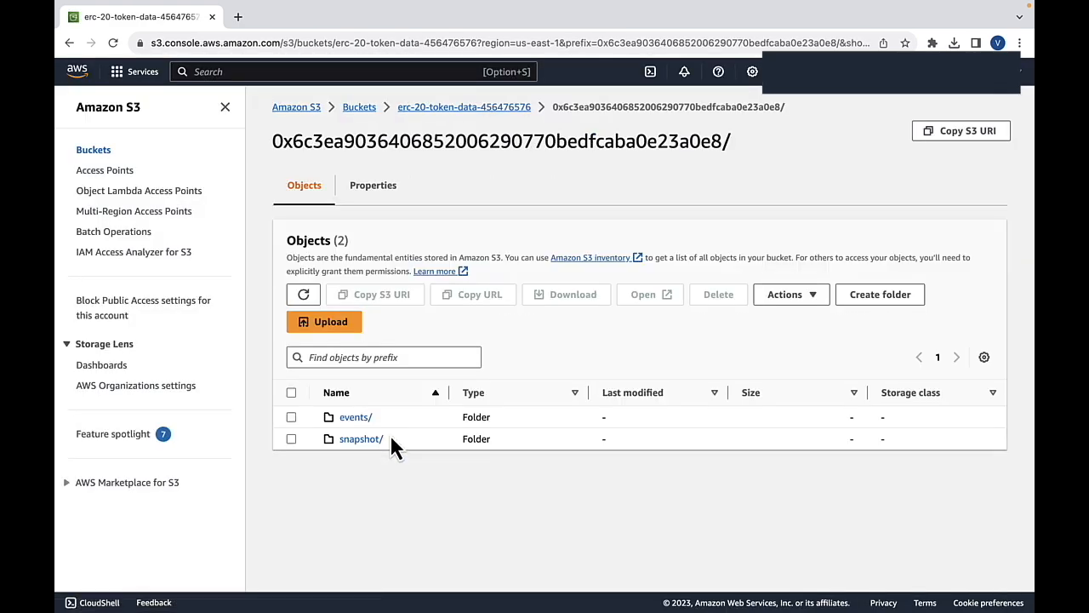
{"action": "left_click", "coordinate": [345, 417]}
{"action": "scroll", "coordinate": [417, 456], "scroll_direction": "down", "scroll_amount": 5}
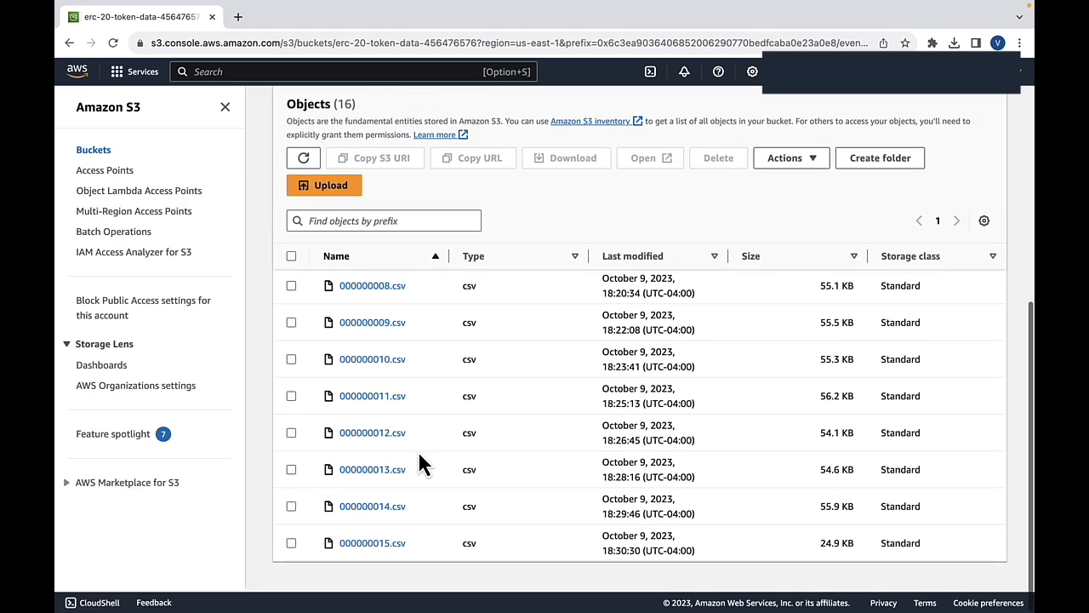
{"action": "scroll", "coordinate": [407, 436], "scroll_direction": "up", "scroll_amount": 5}
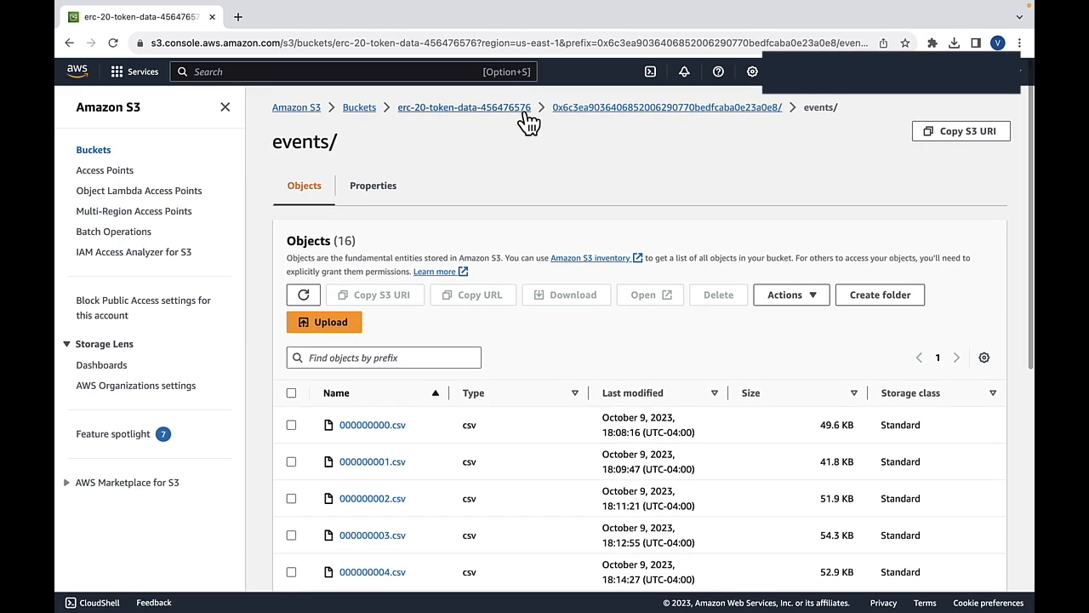
{"action": "left_click", "coordinate": [613, 110]}
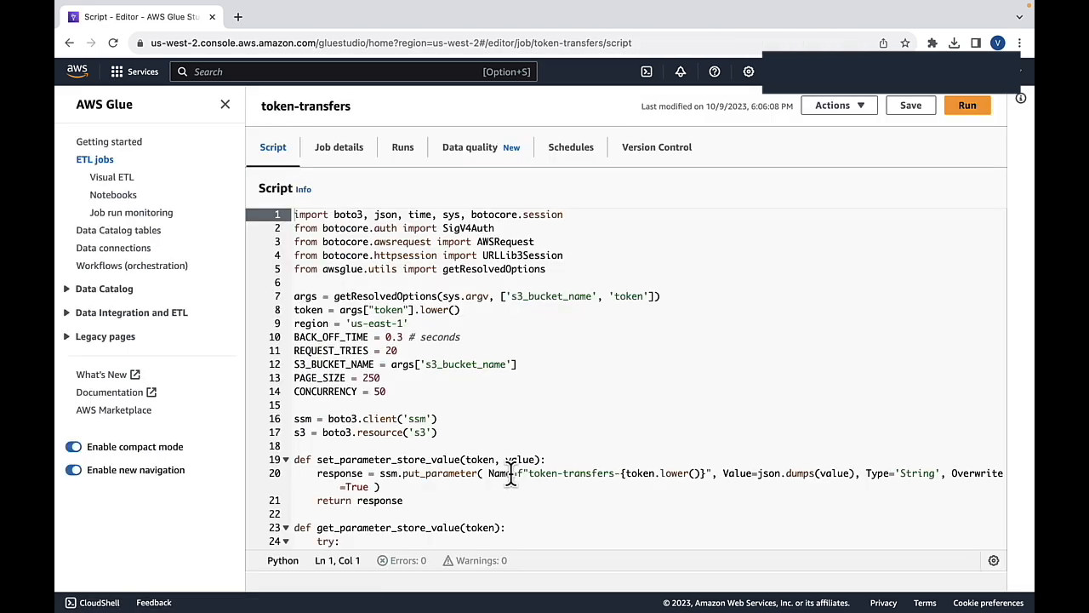
Create an hourly schedule named token-transfers-schedule for the token-transfers job
{"action": "left_click", "coordinate": [584, 156]}
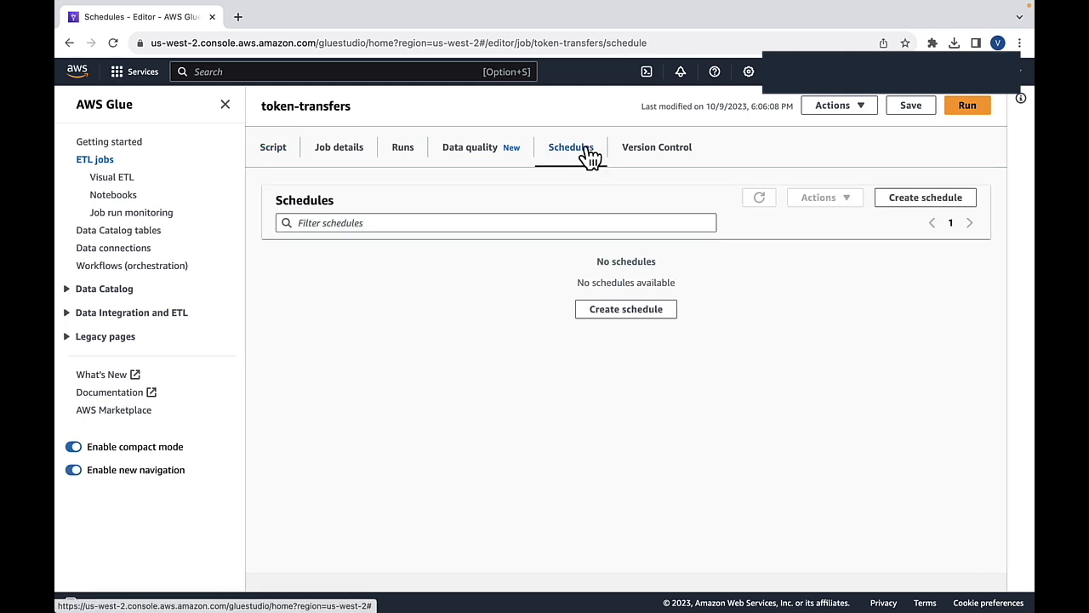
{"action": "left_click", "coordinate": [921, 204]}
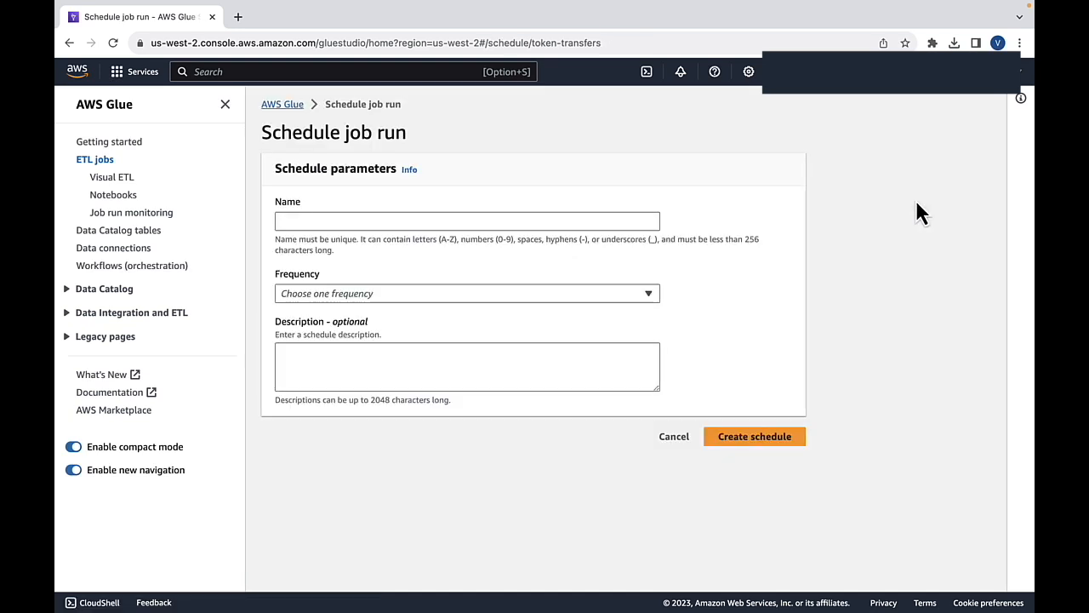
{"action": "left_click", "coordinate": [473, 218]}
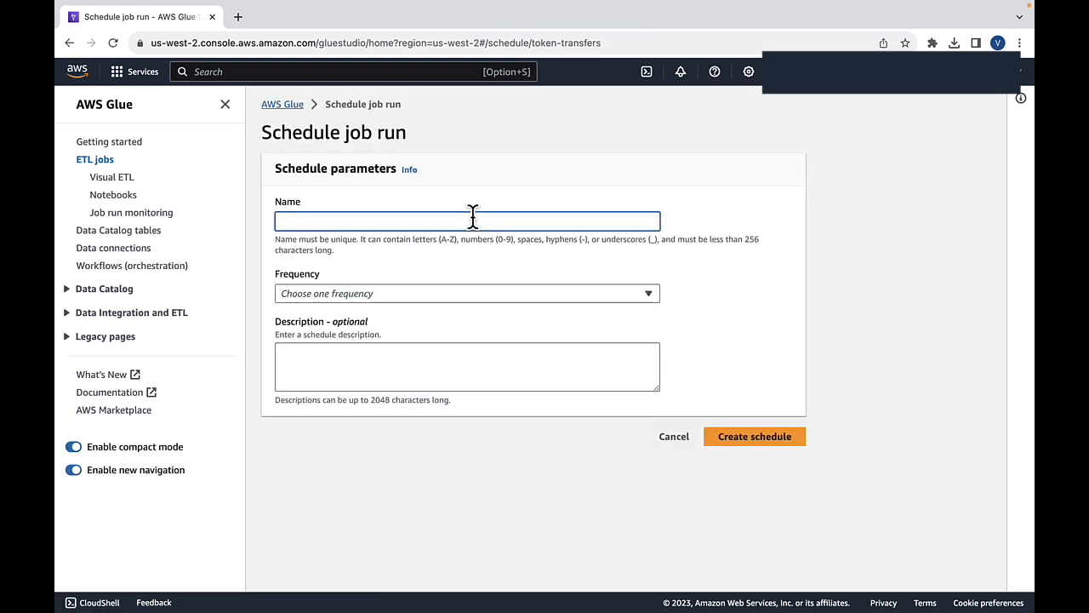
{"action": "type", "text": "token-transfers"}
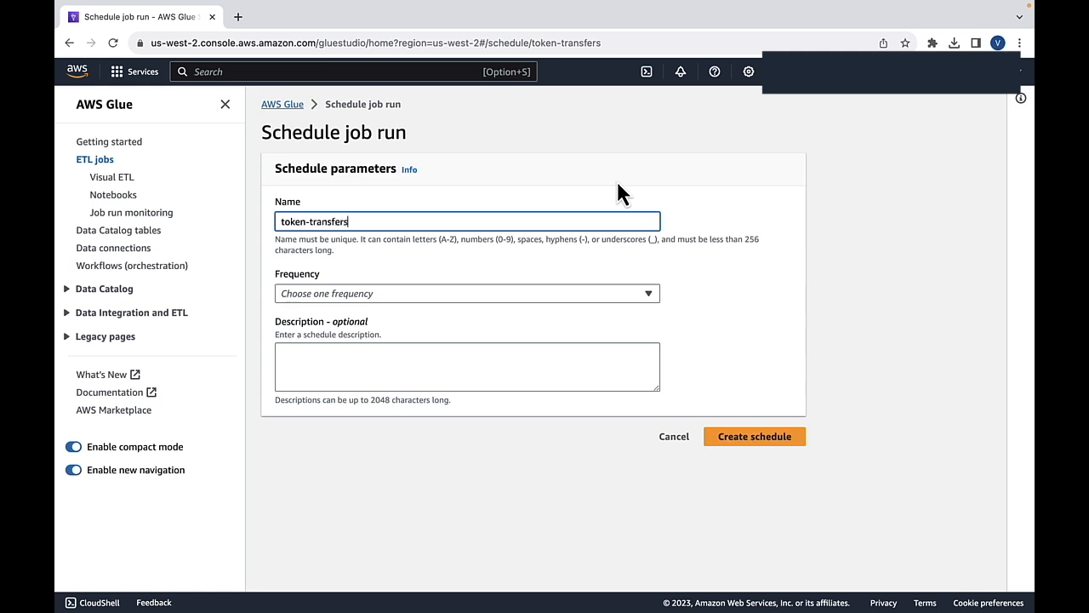
{"action": "type", "text": "-schedule"}
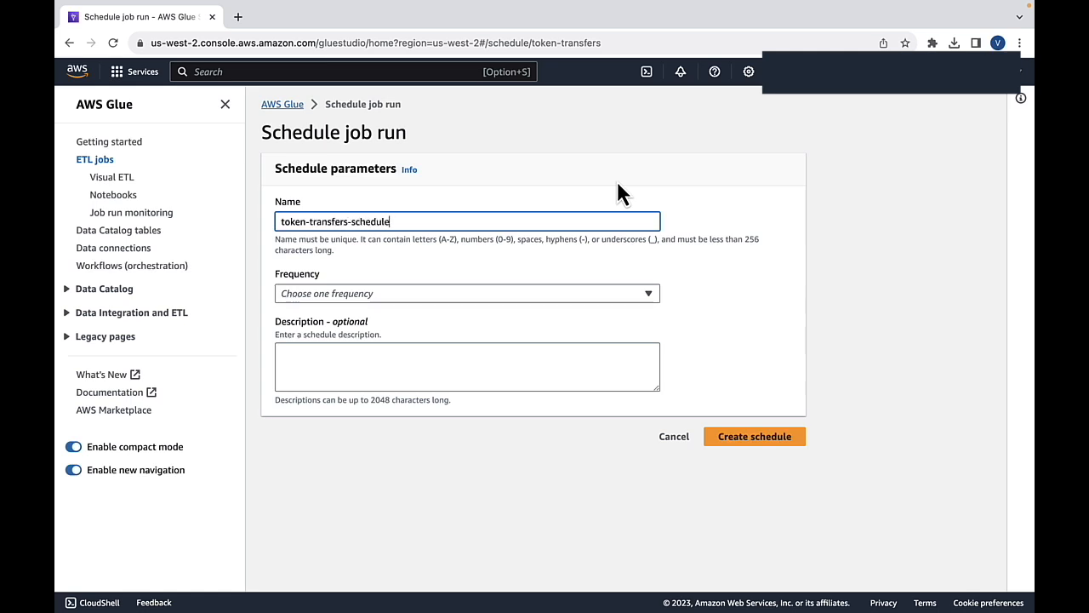
{"action": "left_click", "coordinate": [604, 295]}
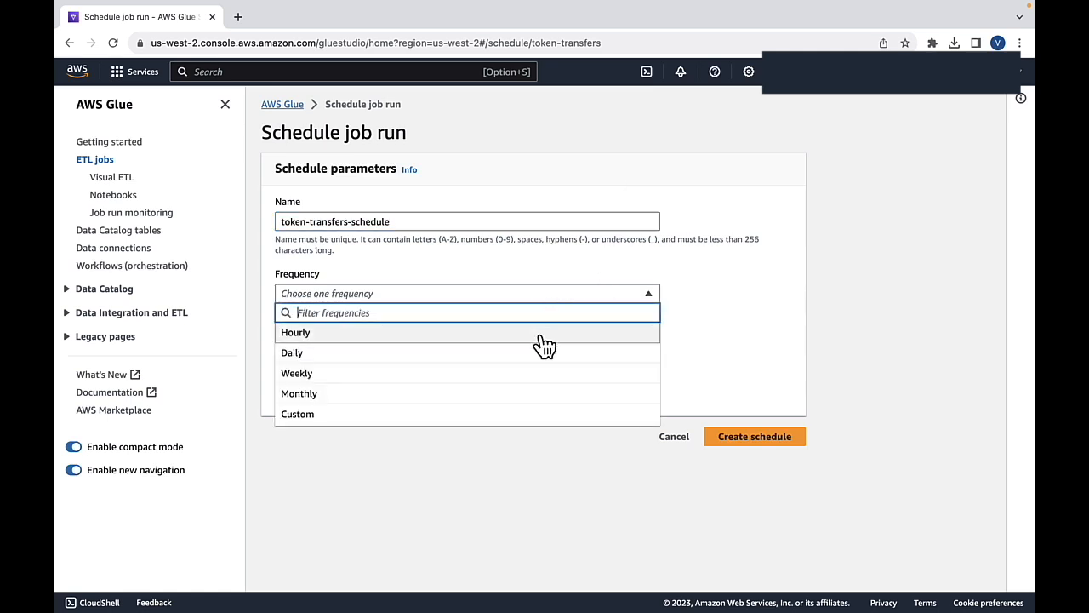
{"action": "left_click", "coordinate": [541, 334]}
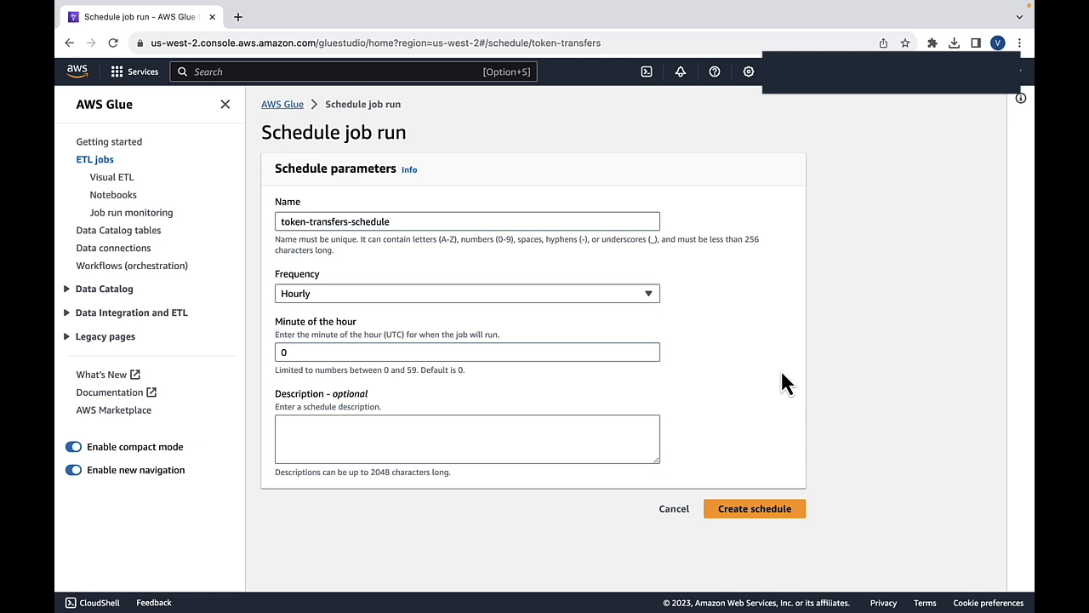
{"action": "left_click", "coordinate": [764, 513]}
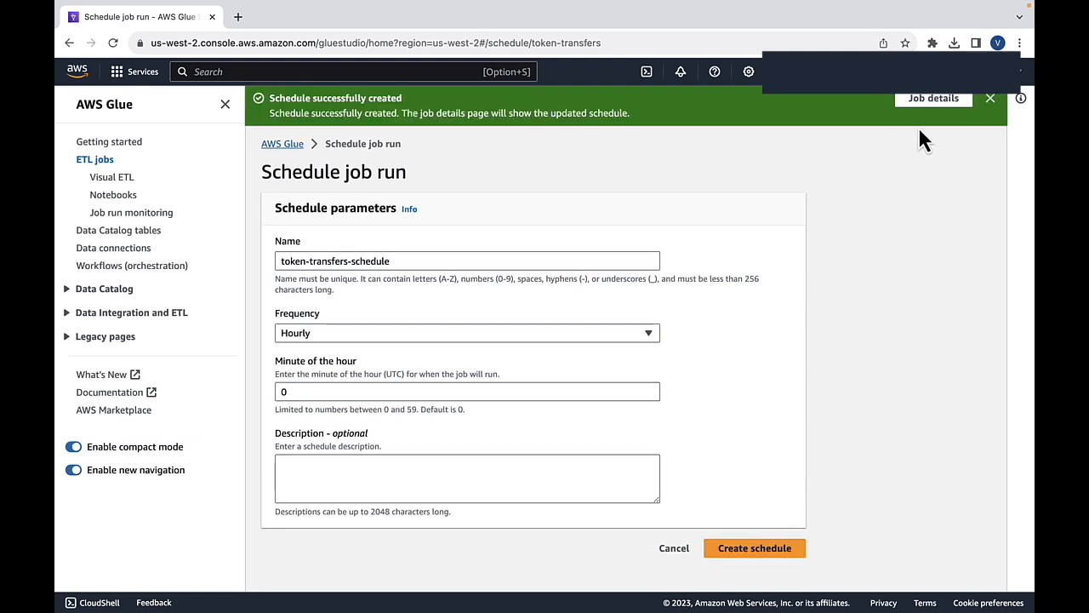
View the token-transfers job's schedules and its list of job runs
{"action": "left_click", "coordinate": [934, 98]}
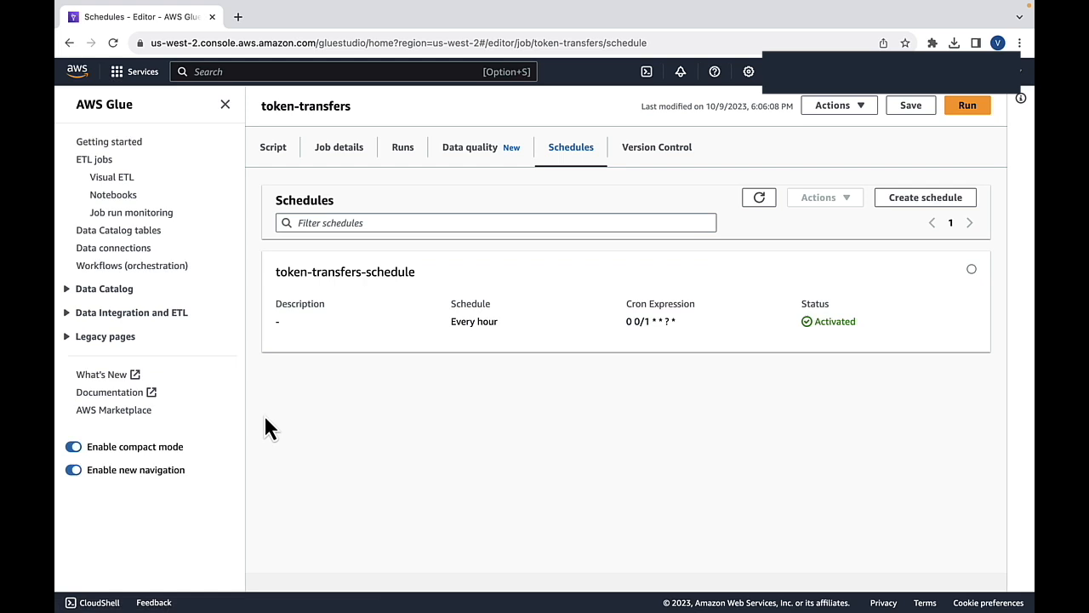
{"action": "left_click", "coordinate": [402, 146]}
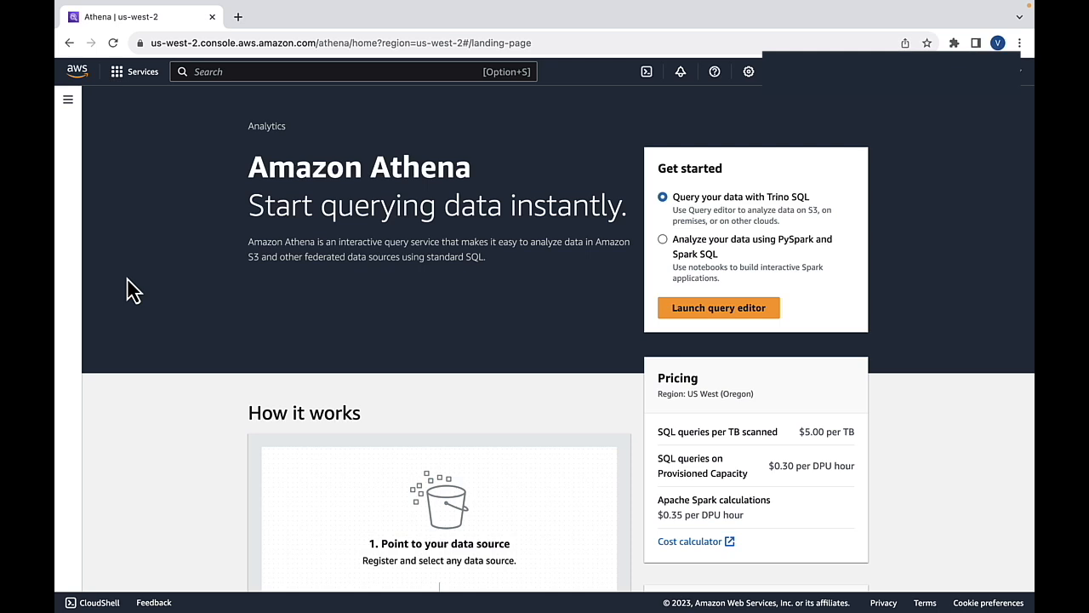
Switch to Amazon Athena's query editor, create the external table events_pyusd by running the pasted statement, and check its columns
{"action": "left_click", "coordinate": [756, 314]}
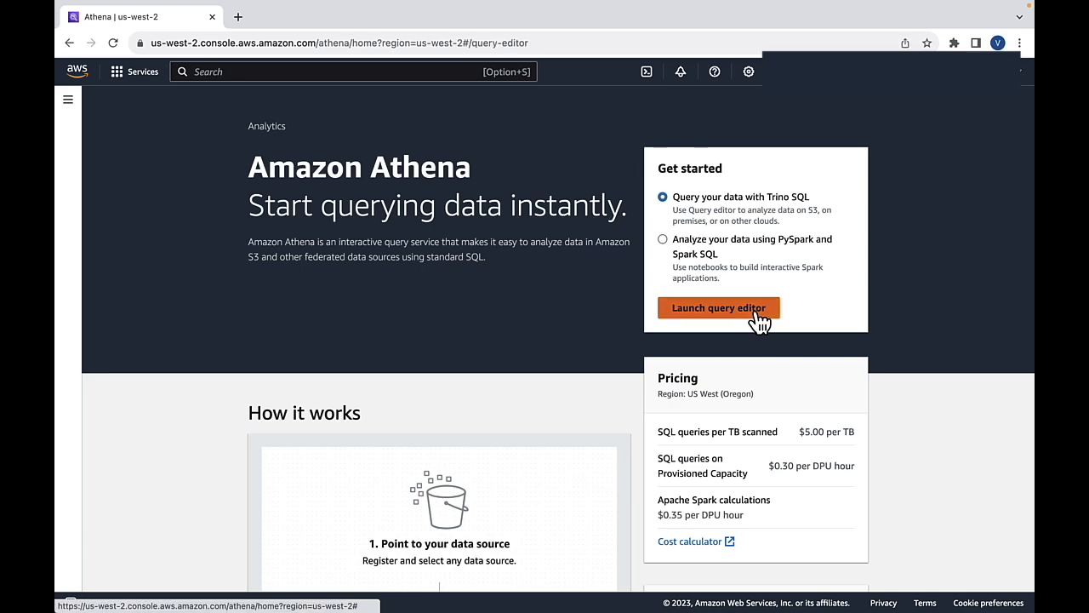
{"action": "scroll", "coordinate": [268, 539], "scroll_direction": "down", "scroll_amount": 1}
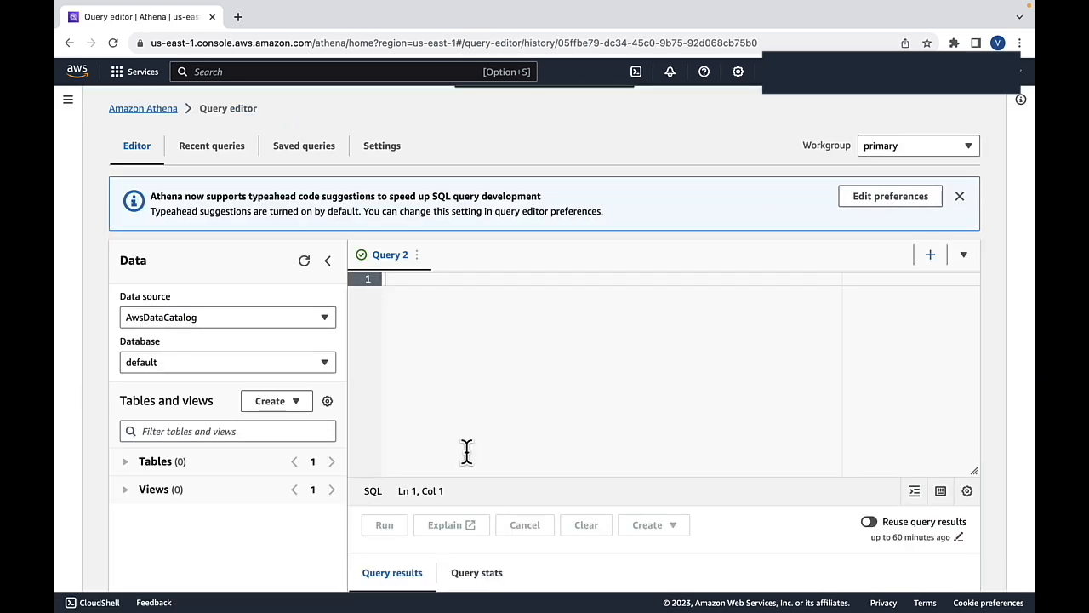
{"action": "key", "text": "super+v"}
{"action": "scroll", "coordinate": [527, 400], "scroll_direction": "up", "scroll_amount": 3}
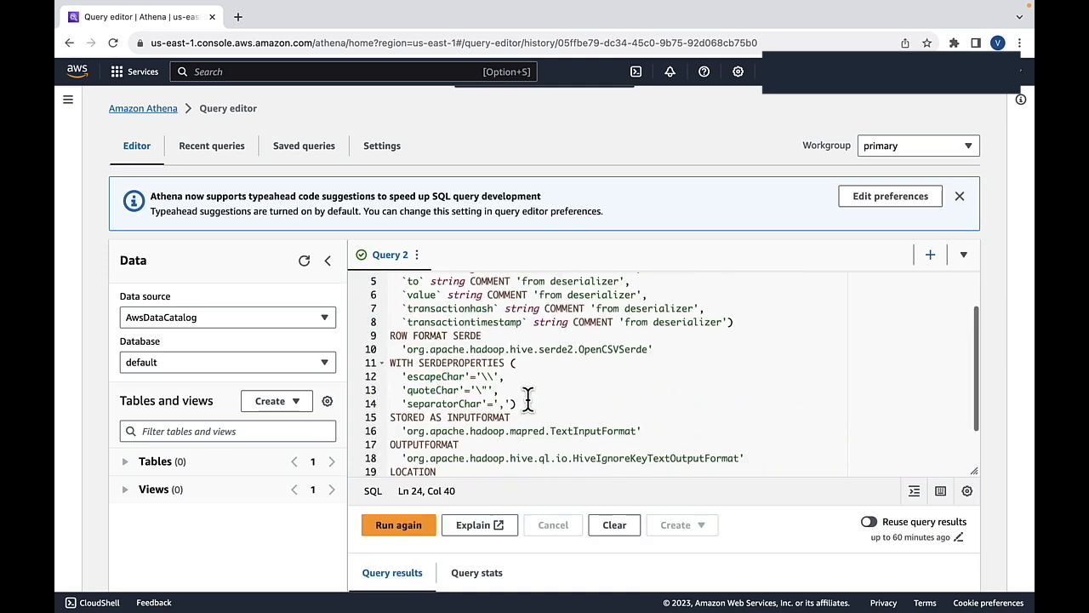
{"action": "left_click_drag", "start_coordinate": [521, 279], "coordinate": [598, 279]}
{"action": "left_click", "coordinate": [636, 279]}
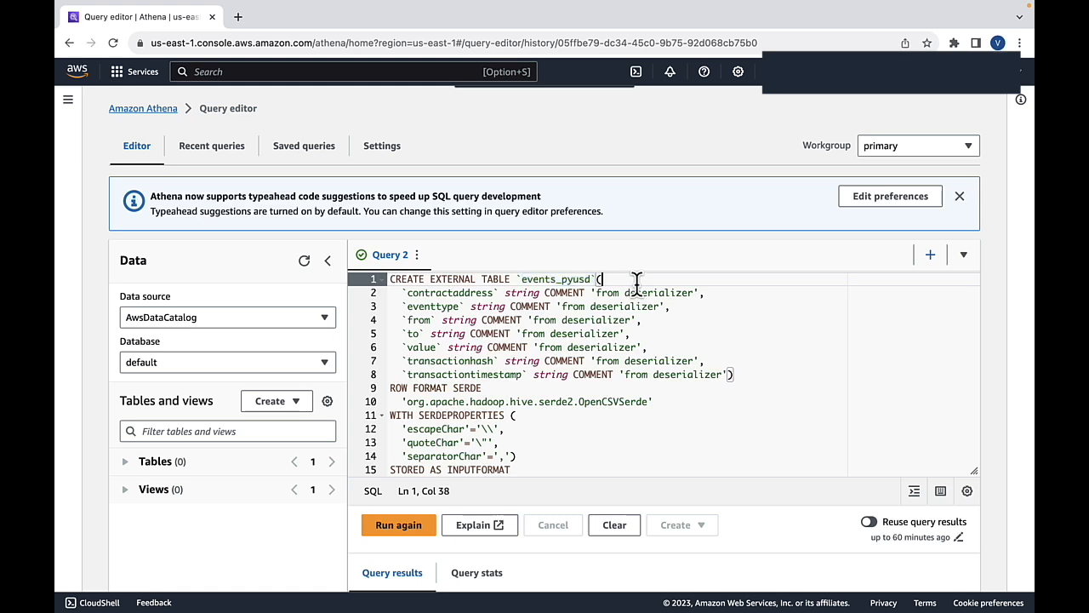
{"action": "left_click", "coordinate": [374, 524]}
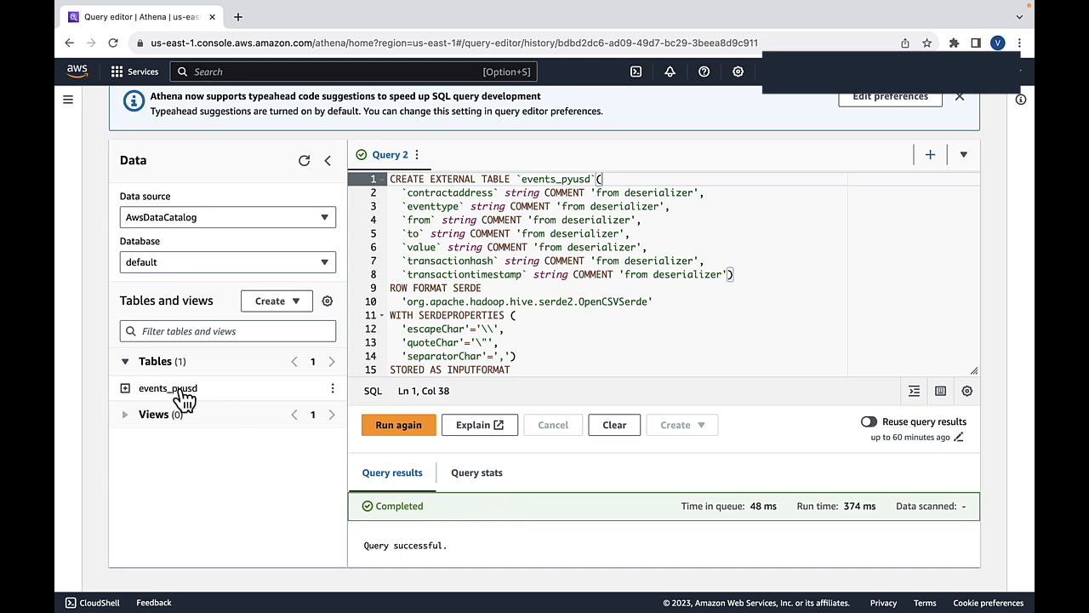
{"action": "left_click", "coordinate": [125, 388]}
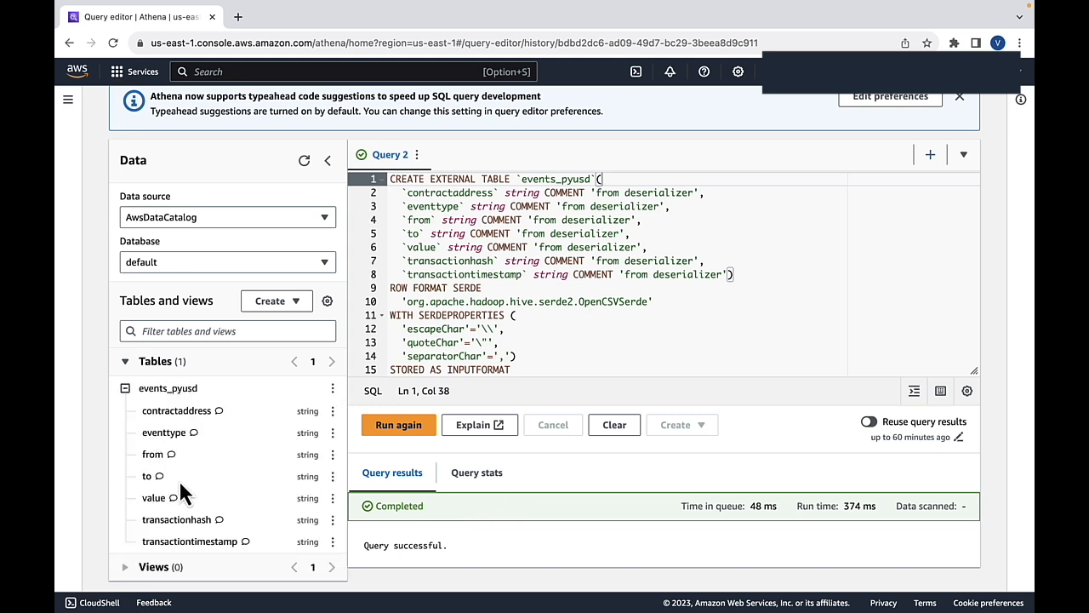
{"action": "left_click", "coordinate": [126, 388]}
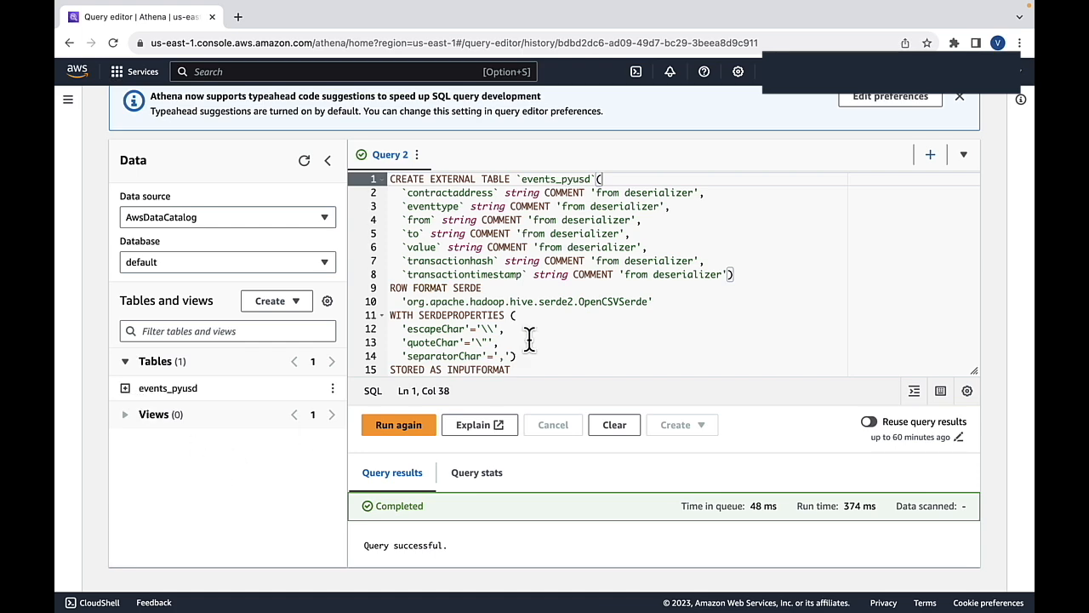
In a new query, paste and run the statement that creates the external table snapshot_pyusd over the token's S3 snapshot folder
{"action": "left_click", "coordinate": [930, 156]}
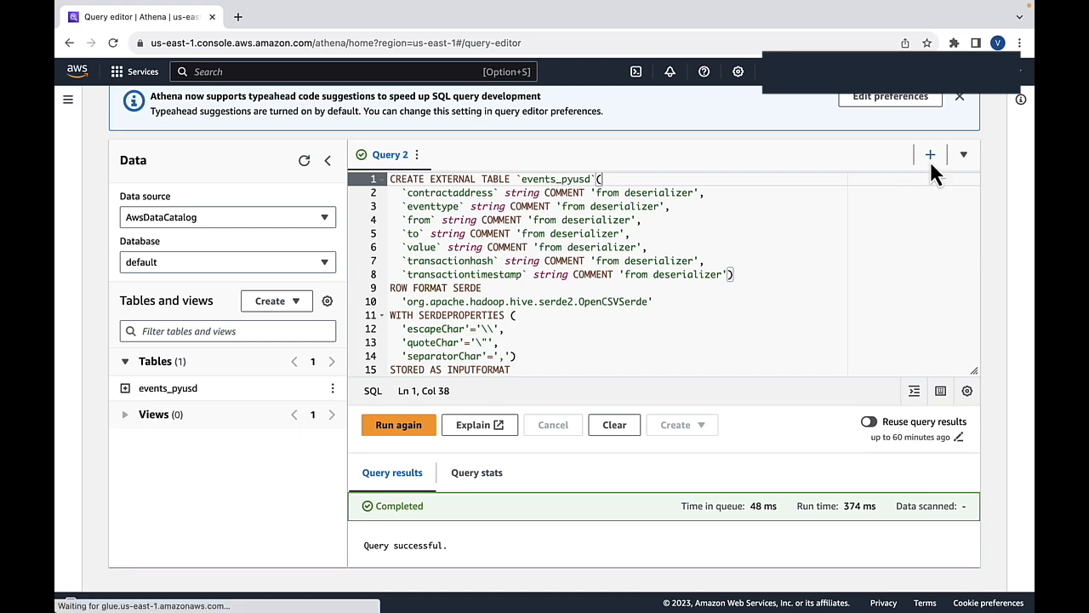
{"action": "scroll", "coordinate": [617, 307], "scroll_direction": "down", "scroll_amount": 2}
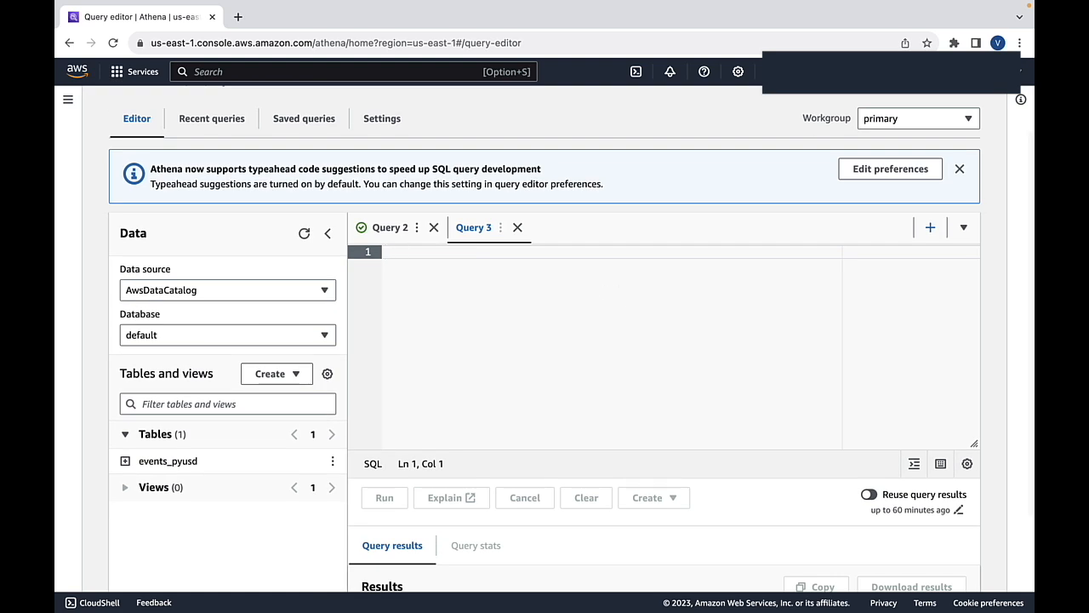
{"action": "key", "text": "super+v"}
{"action": "left_click_drag", "start_coordinate": [521, 251], "coordinate": [609, 252]}
{"action": "left_click", "coordinate": [635, 374]}
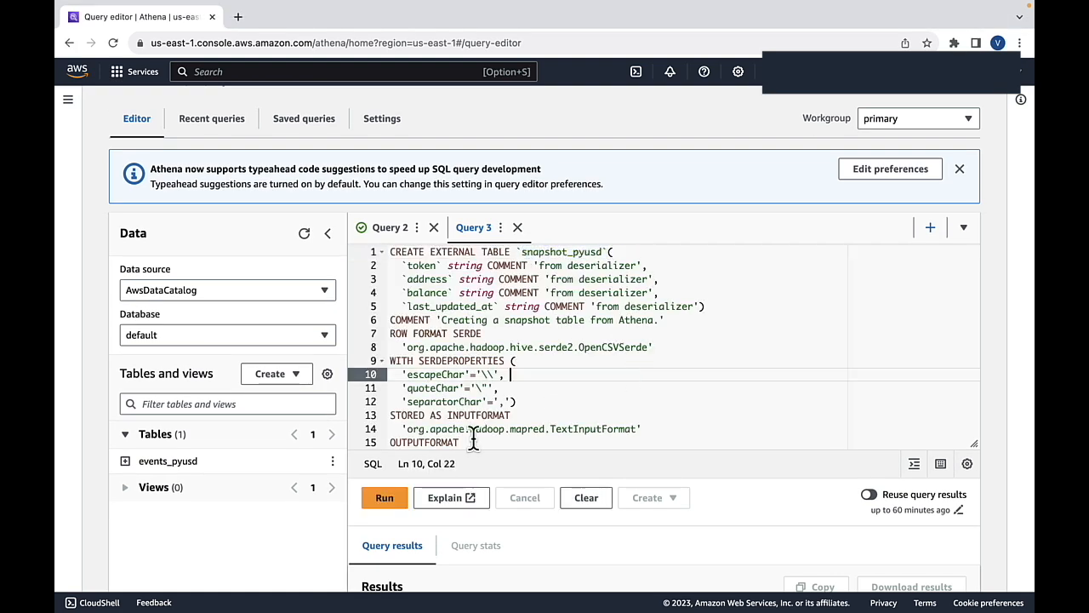
{"action": "scroll", "coordinate": [474, 437], "scroll_direction": "down", "scroll_amount": 2}
{"action": "left_click", "coordinate": [388, 498]}
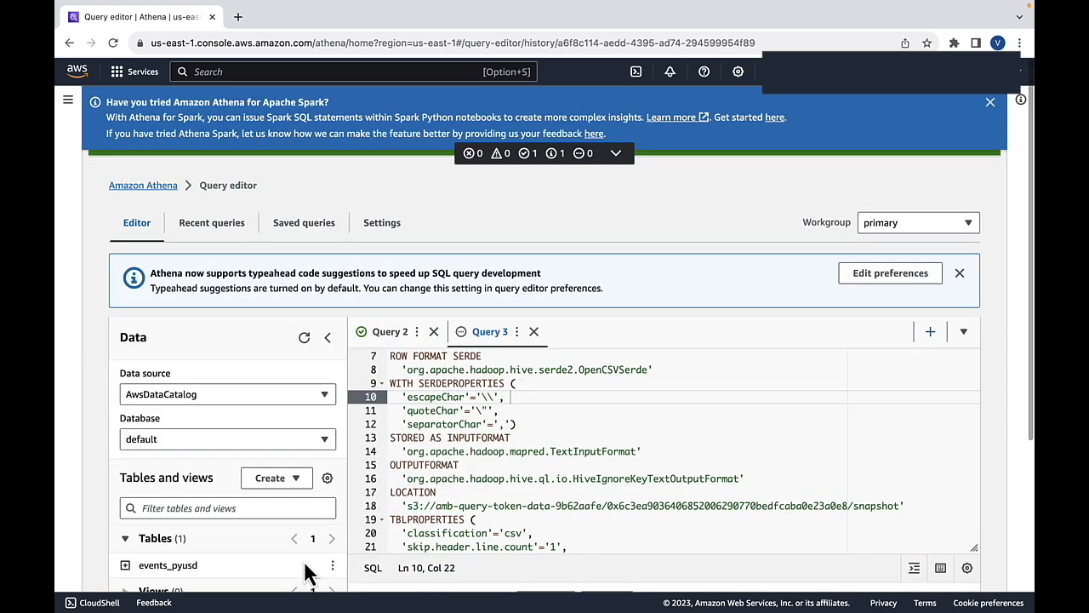
{"action": "scroll", "coordinate": [576, 306], "scroll_direction": "down", "scroll_amount": 2}
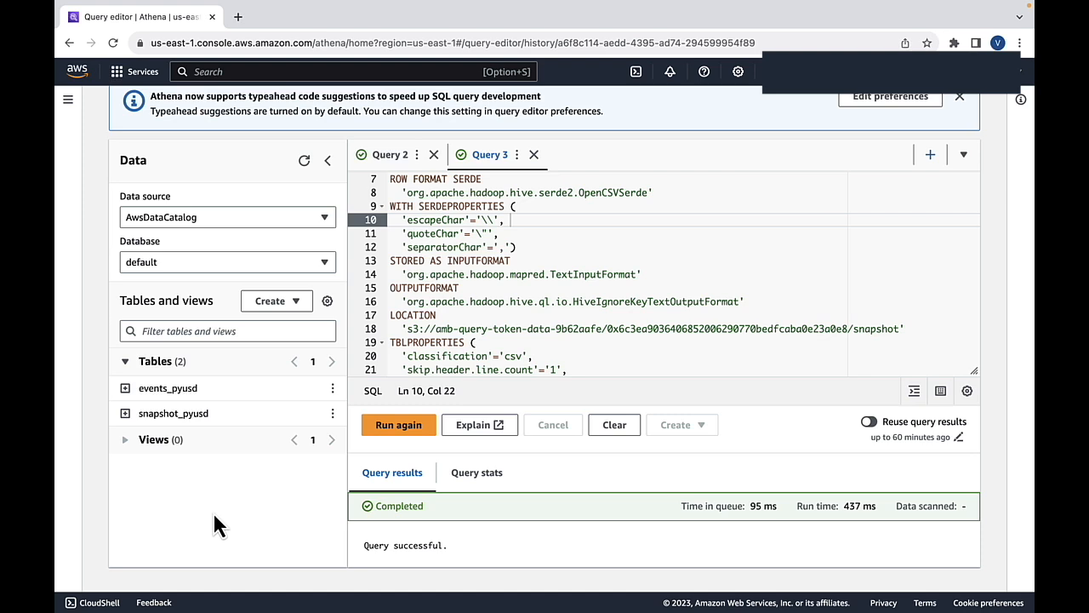
{"action": "scroll", "coordinate": [213, 514], "scroll_direction": "up", "scroll_amount": 2}
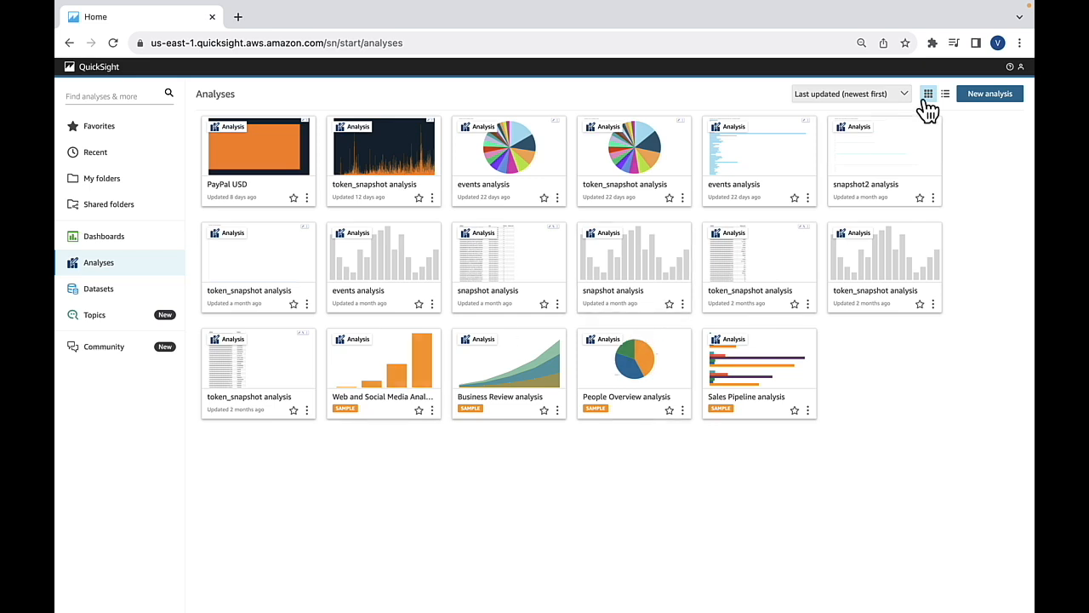
Switch to QuickSight, start a new analysis with a new dataset, and create an Athena data source named AwsDataCatalog in the primary workgroup
{"action": "left_click", "coordinate": [984, 97]}
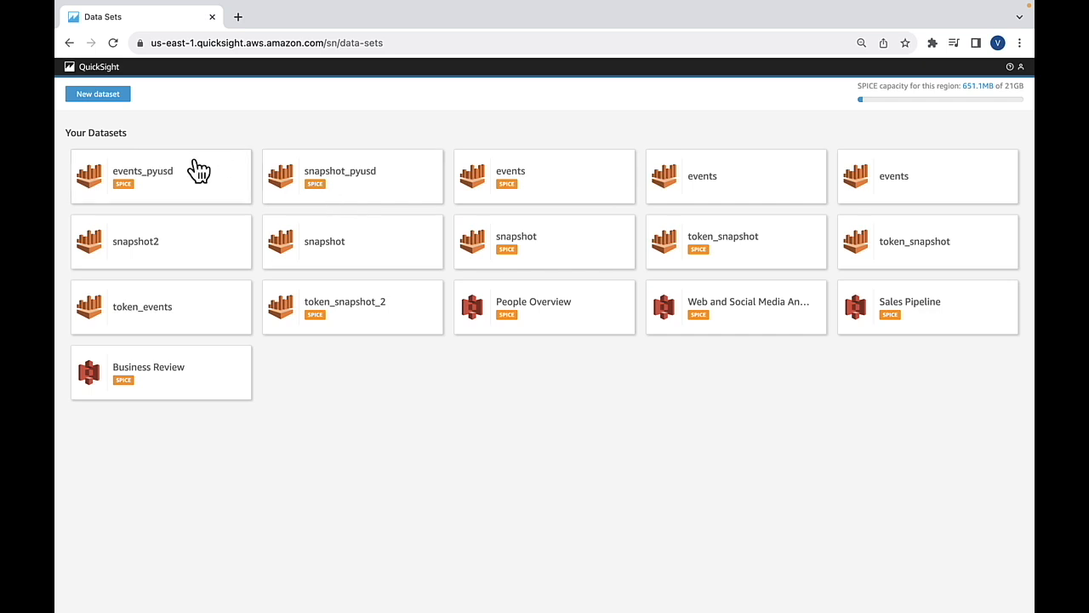
{"action": "left_click", "coordinate": [102, 96]}
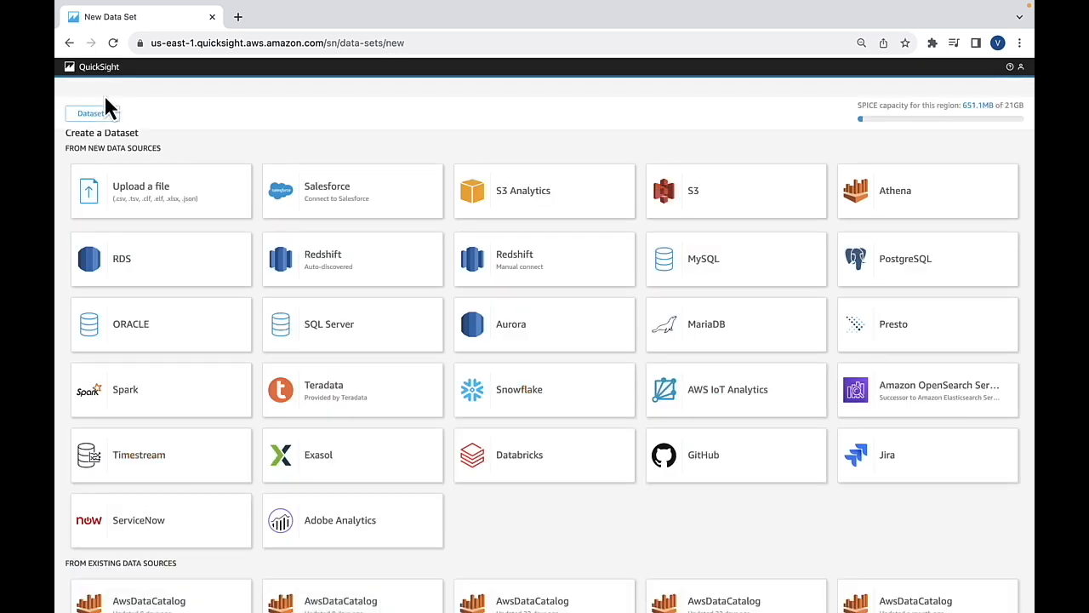
{"action": "left_click", "coordinate": [898, 201]}
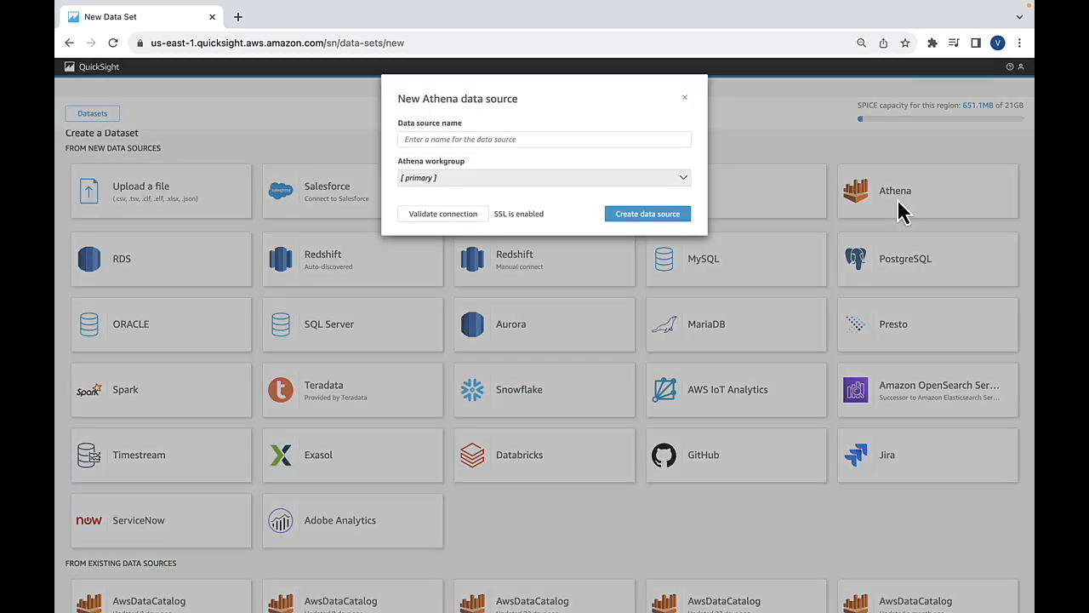
{"action": "left_click", "coordinate": [615, 138]}
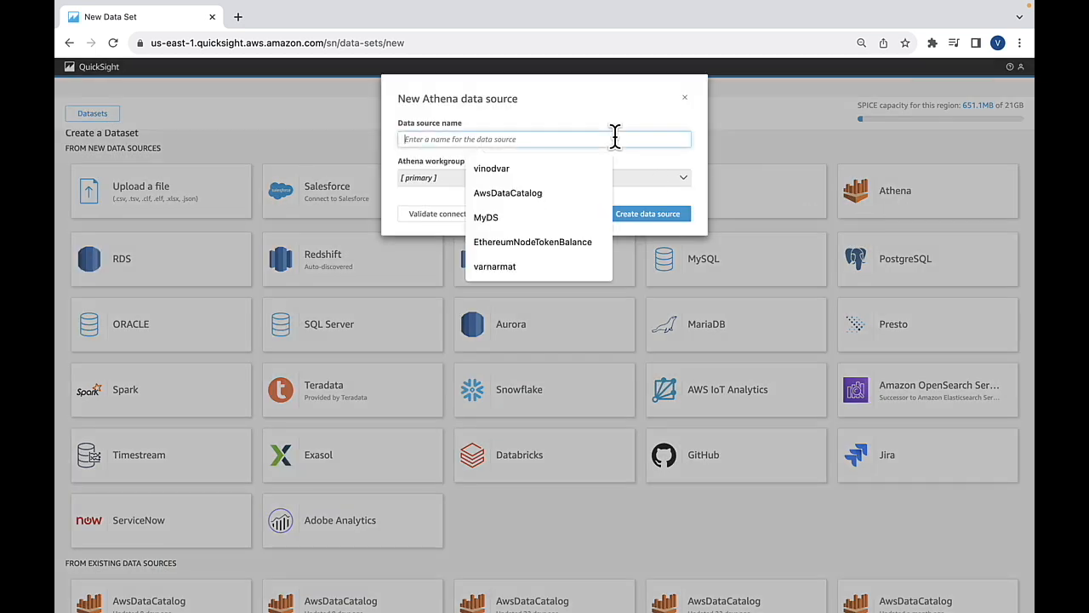
{"action": "left_click", "coordinate": [570, 191]}
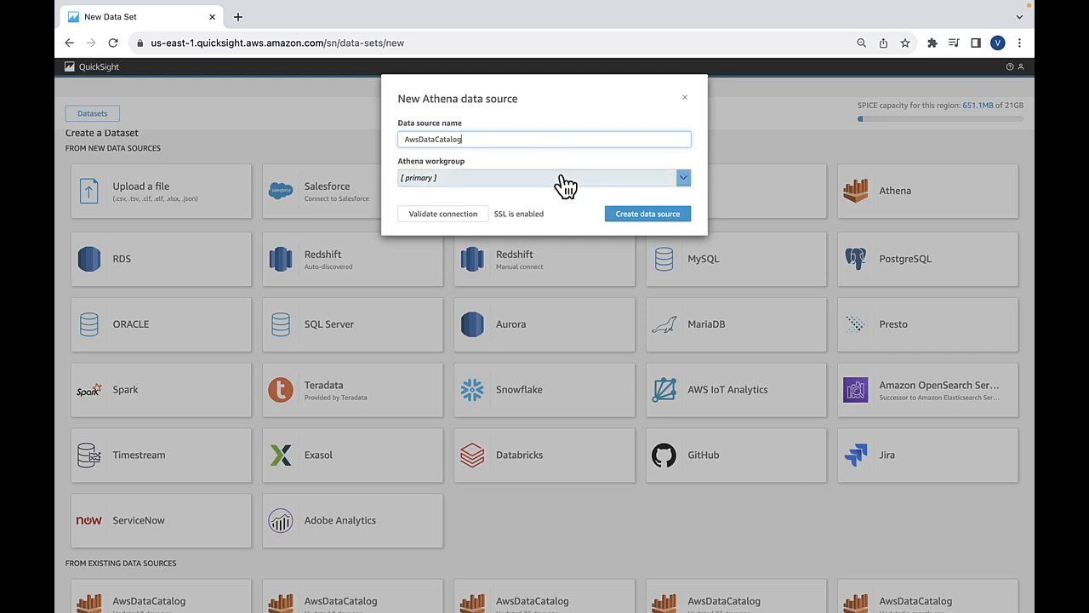
{"action": "left_click", "coordinate": [631, 220]}
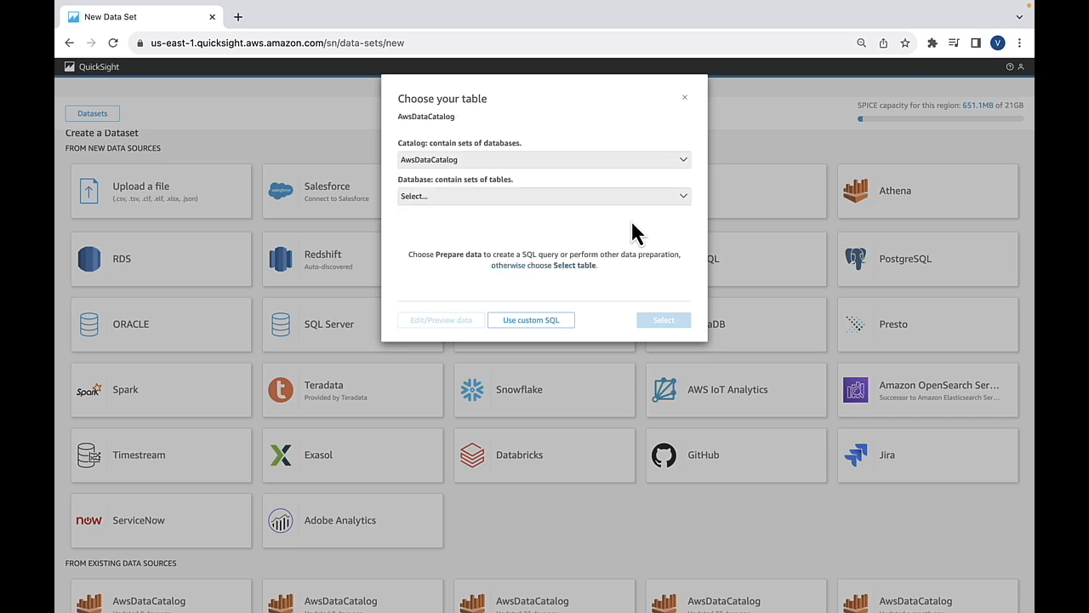
Select the events_pyusd table of the amb_query_token_data database for the dataset
{"action": "left_click", "coordinate": [626, 199]}
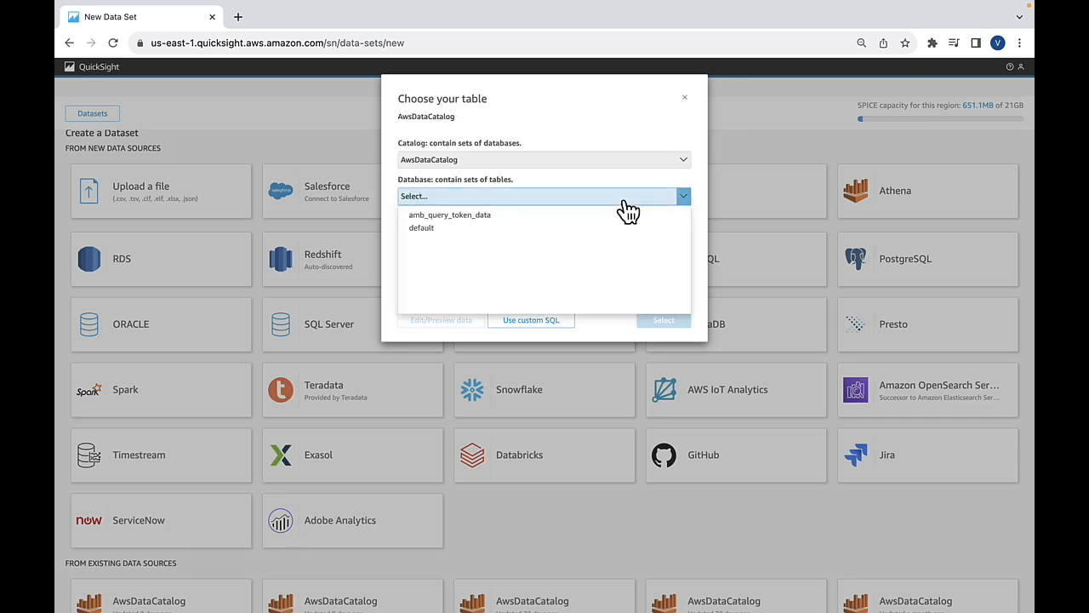
{"action": "left_click", "coordinate": [622, 216]}
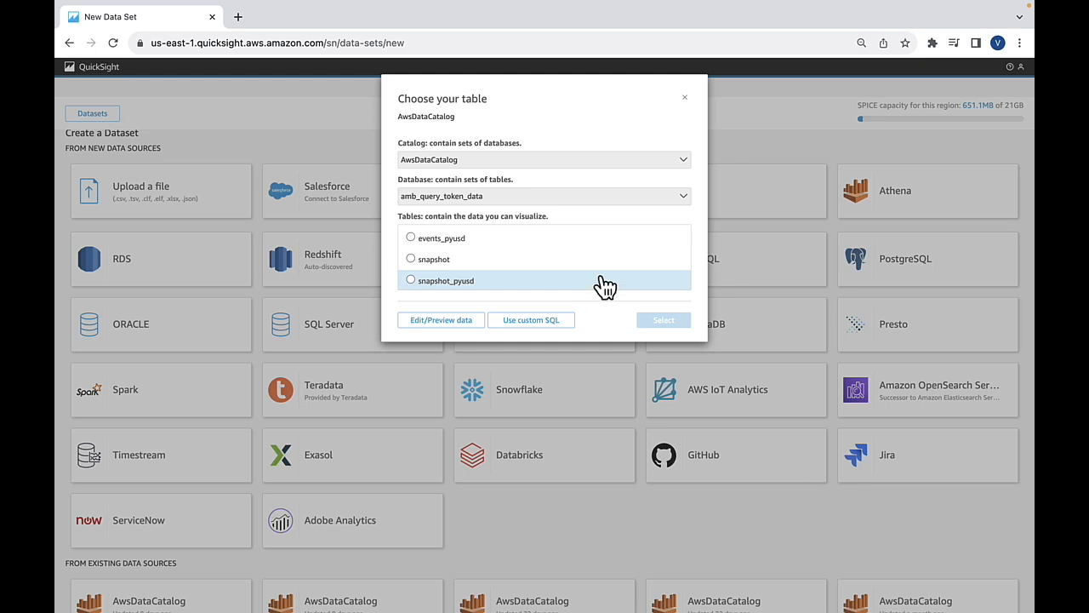
{"action": "left_click", "coordinate": [529, 242]}
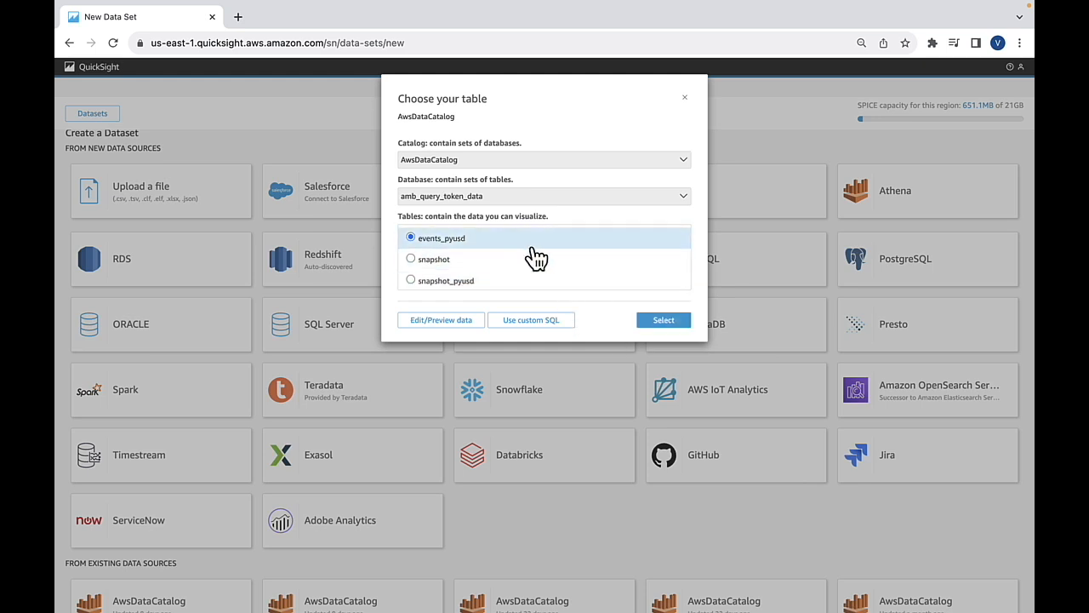
{"action": "left_click", "coordinate": [656, 321]}
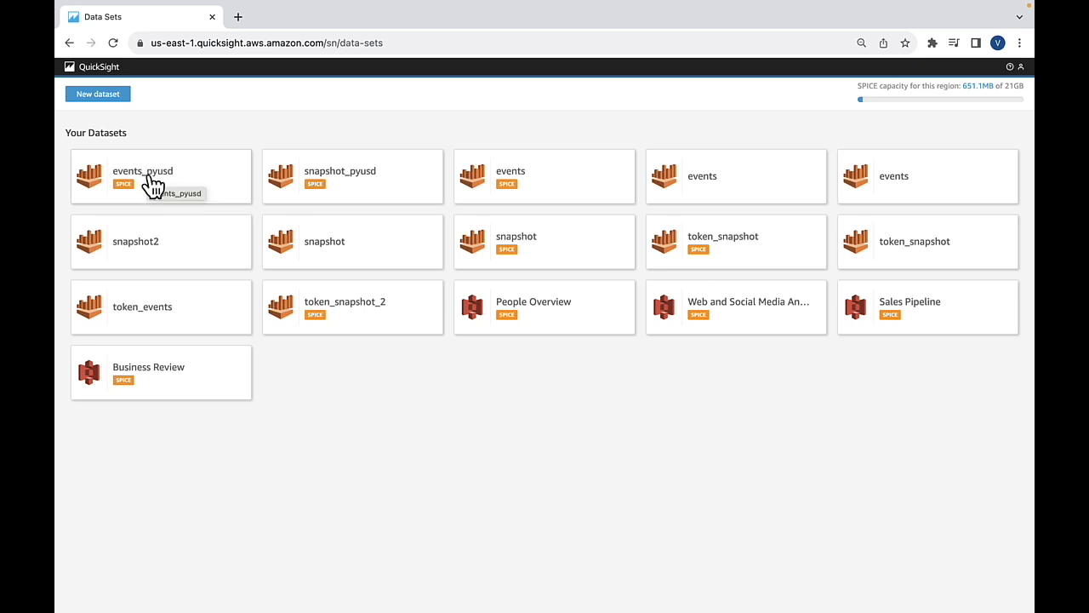
Open the existing events_pyusd dataset and use it in a new analysis with the default interactive sheet
{"action": "left_click", "coordinate": [148, 175]}
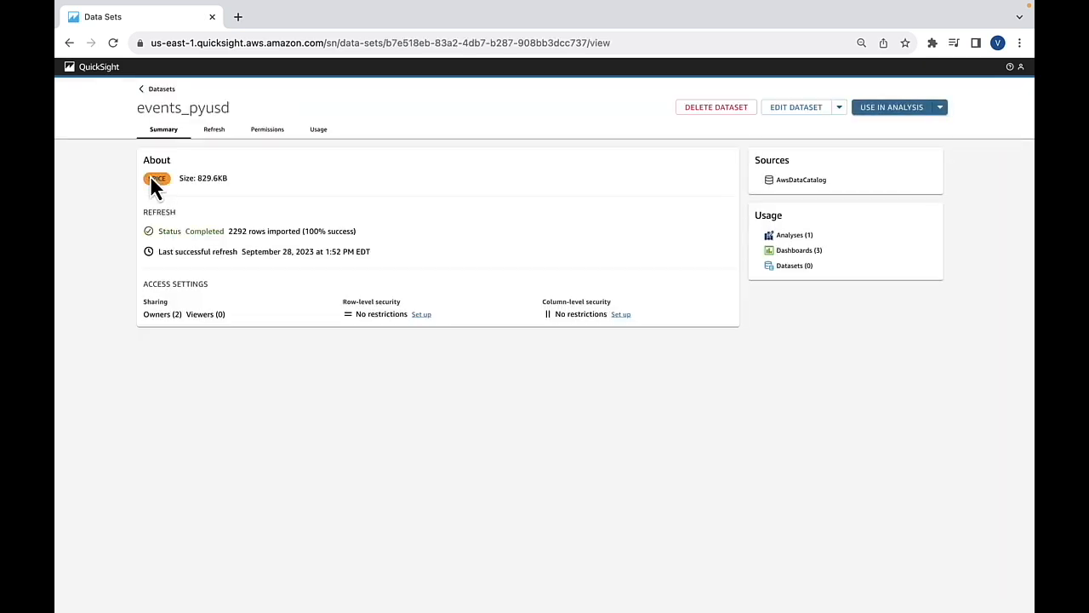
{"action": "left_click", "coordinate": [920, 122]}
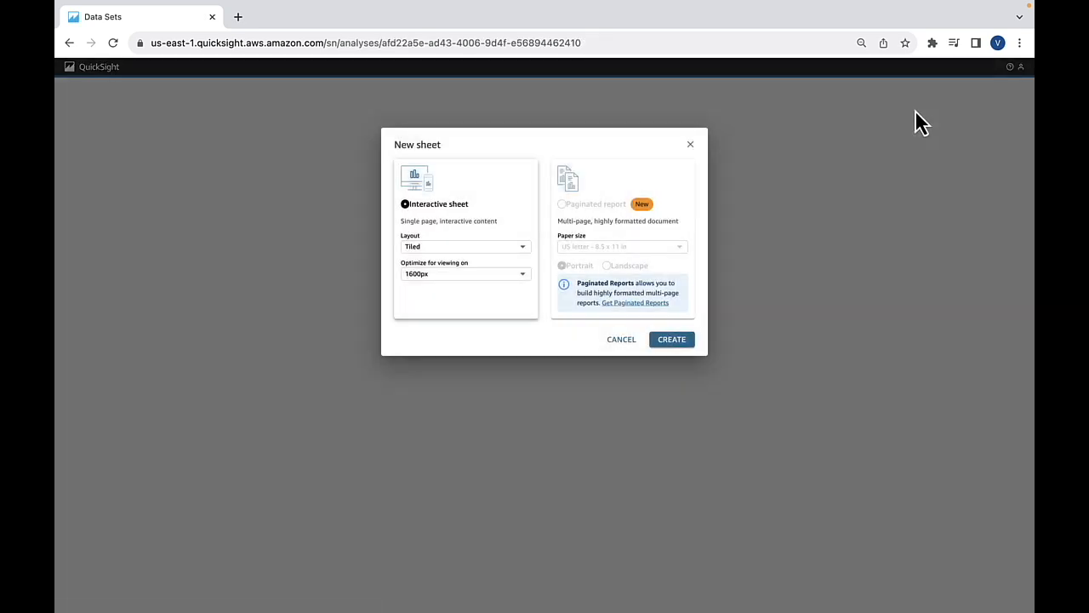
{"action": "left_click", "coordinate": [690, 144]}
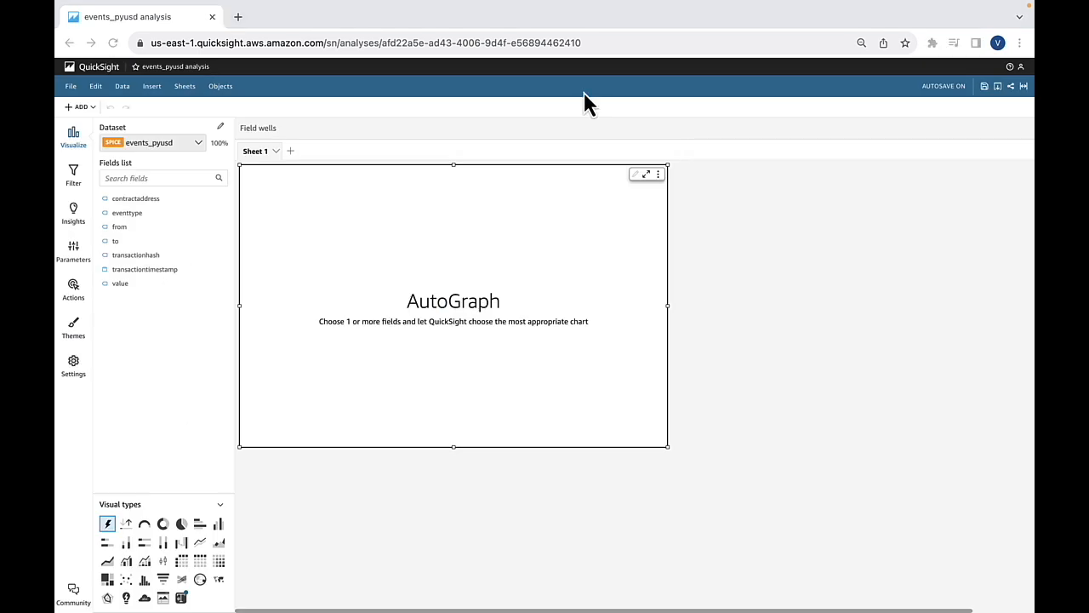
Add the snapshot_pyusd dataset to the analysis
{"action": "left_click", "coordinate": [132, 143]}
{"action": "left_click", "coordinate": [660, 182]}
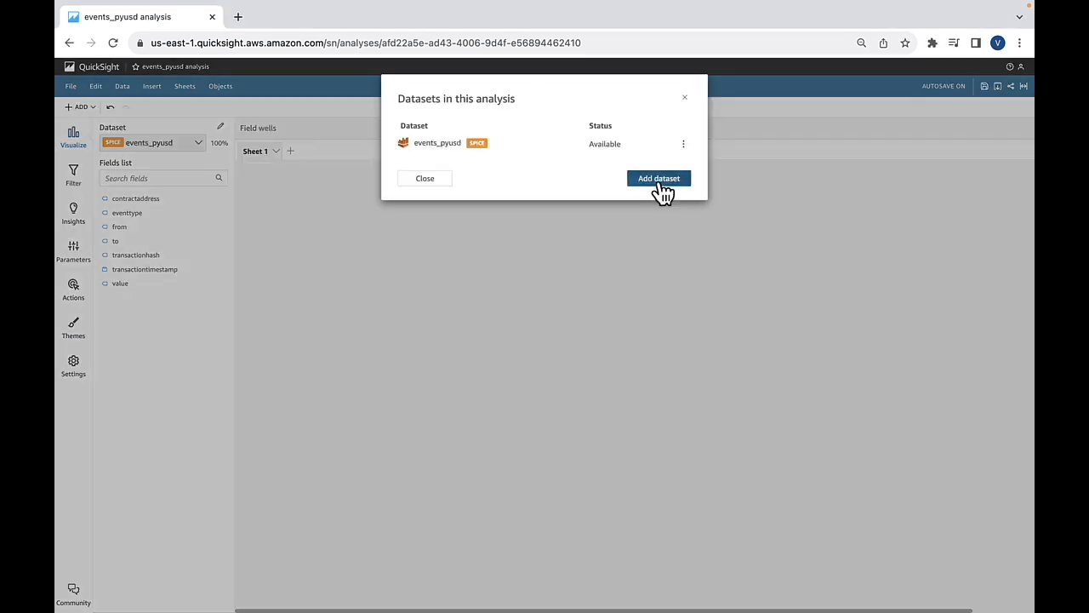
{"action": "left_click", "coordinate": [412, 161]}
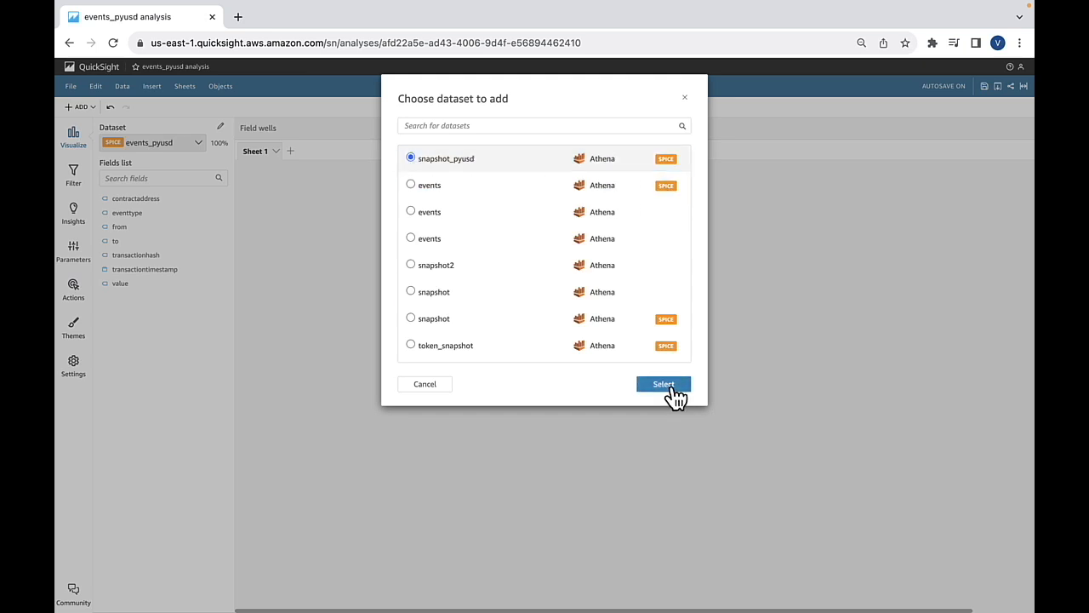
{"action": "left_click", "coordinate": [670, 388]}
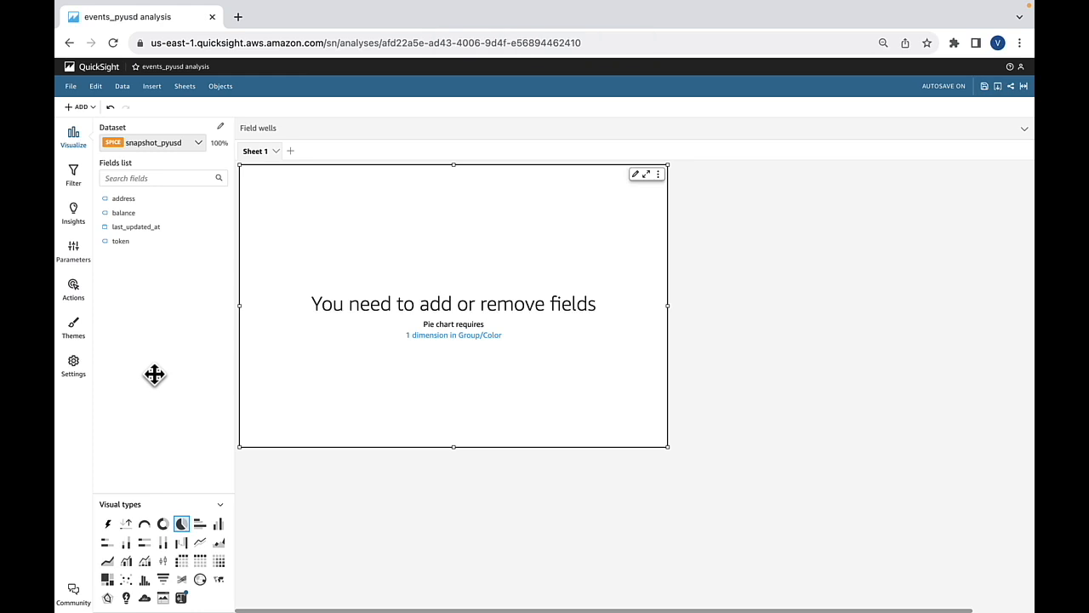
Add a calculated field named balance_formatted with the formula parseInt(balance)/1000000 to the snapshot_pyusd dataset and save it
{"action": "left_click", "coordinate": [156, 90]}
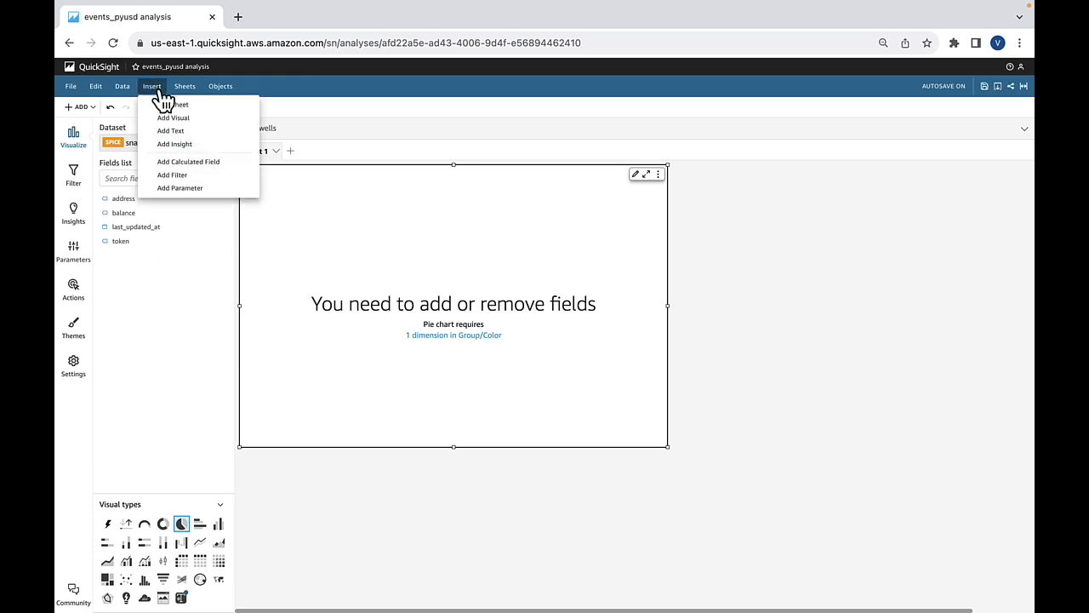
{"action": "left_click", "coordinate": [247, 164]}
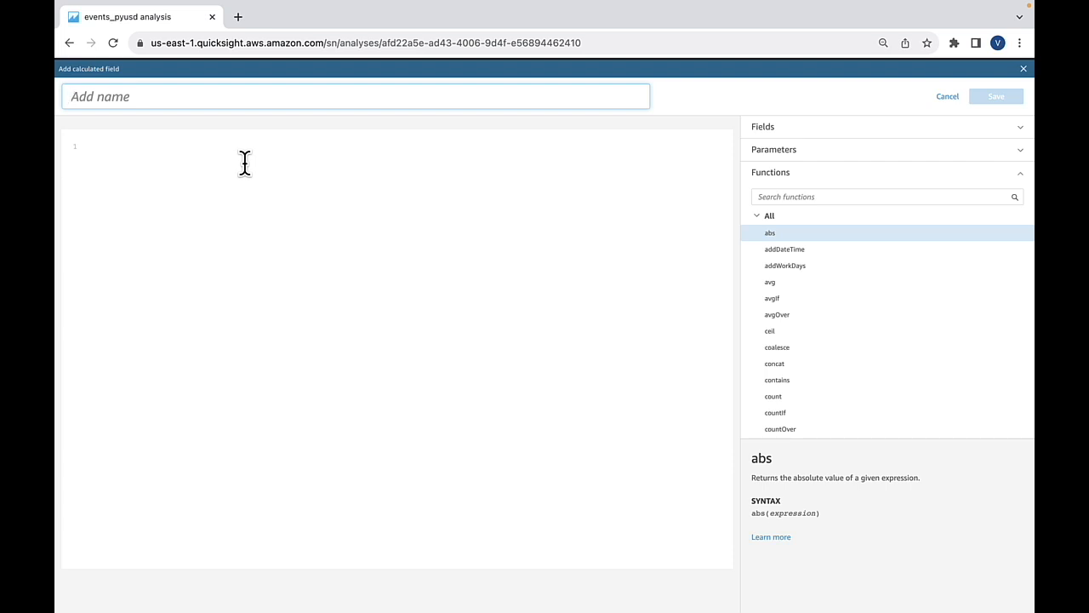
{"action": "type", "text": "balance_formatted"}
{"action": "left_click", "coordinate": [157, 177]}
{"action": "type", "text": "parseInt(balance)/1000000"}
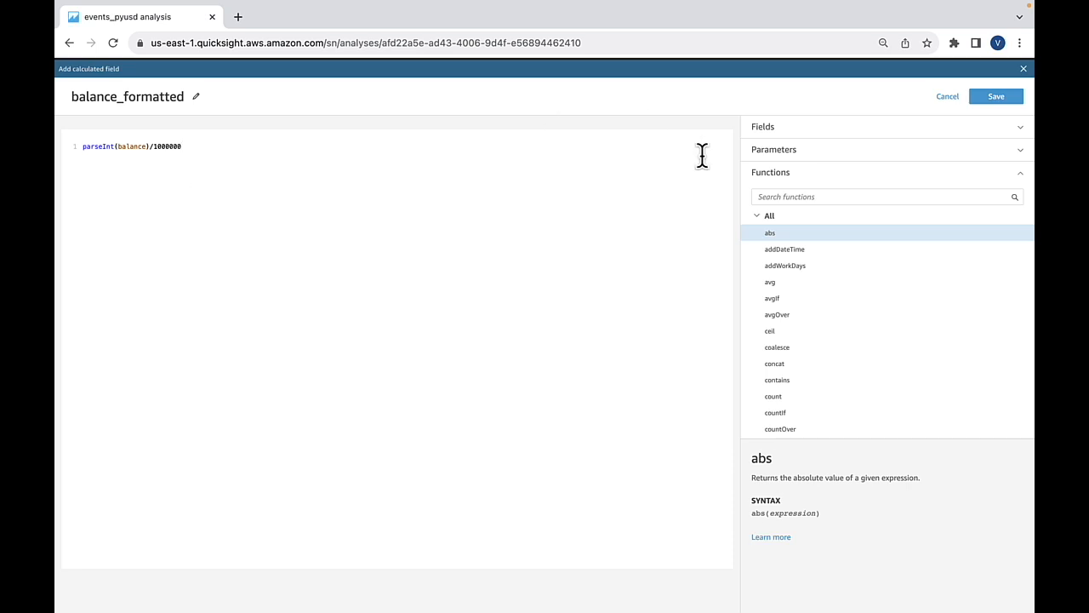
{"action": "left_click", "coordinate": [1014, 102]}
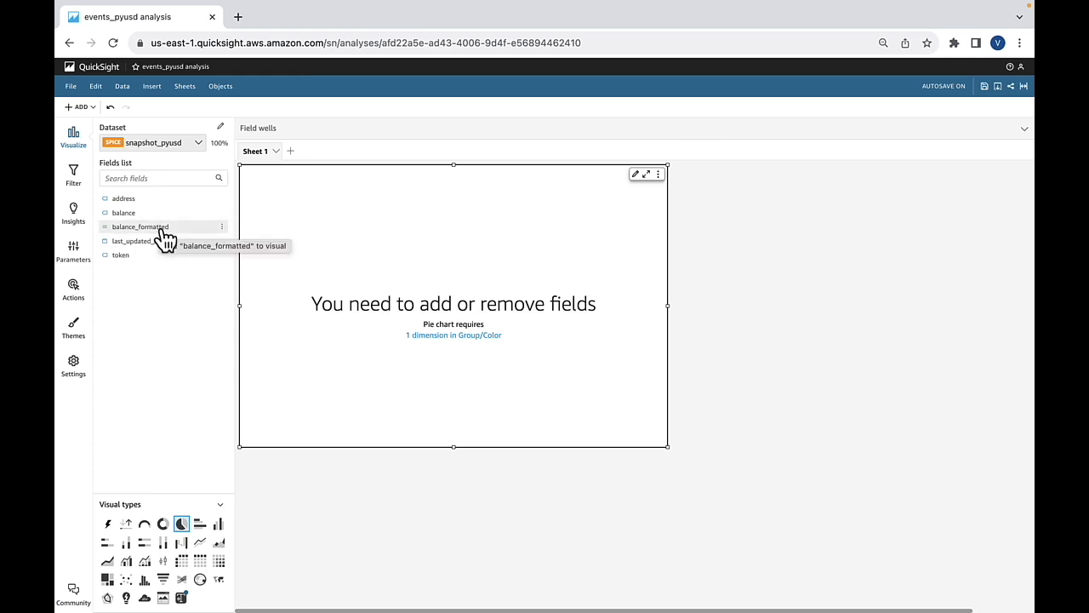
Fill the empty pie chart with balance_formatted as the value, grouped by address
{"action": "left_click", "coordinate": [162, 228]}
{"action": "left_click", "coordinate": [132, 199]}
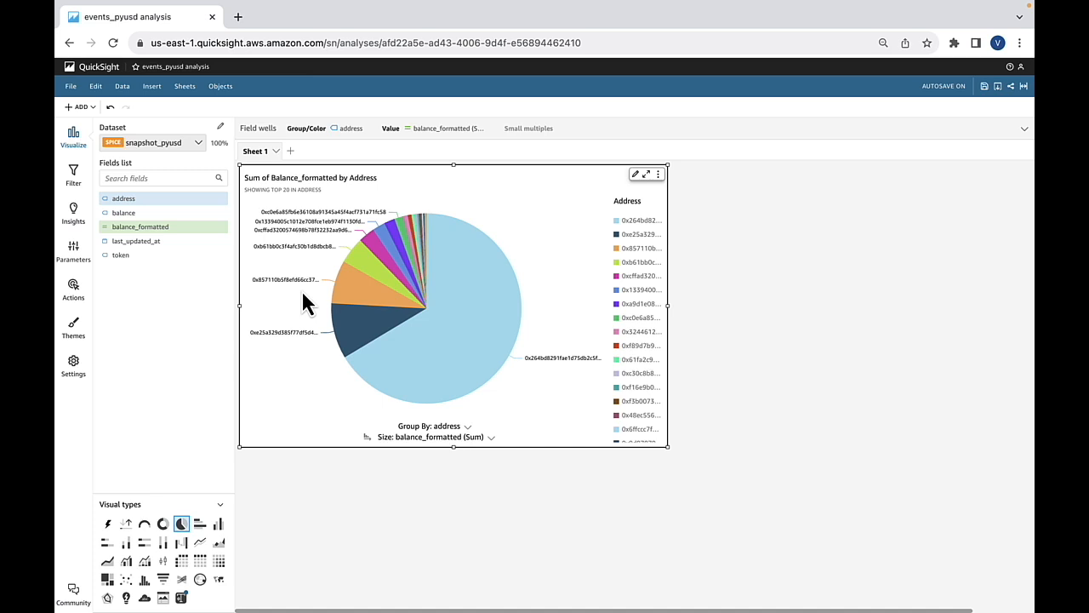
Add a calculated field address_formatted with the formula concat(substring(address,0,8) , "...", substring(address,35,8)) and group the pie chart by it instead of address
{"action": "left_click", "coordinate": [157, 90]}
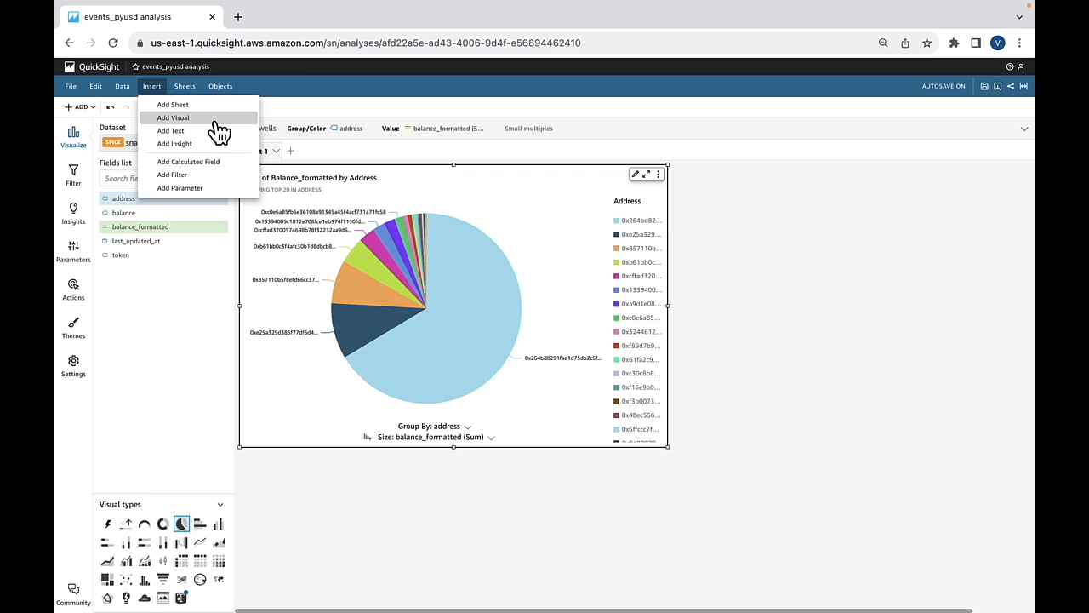
{"action": "left_click", "coordinate": [210, 163]}
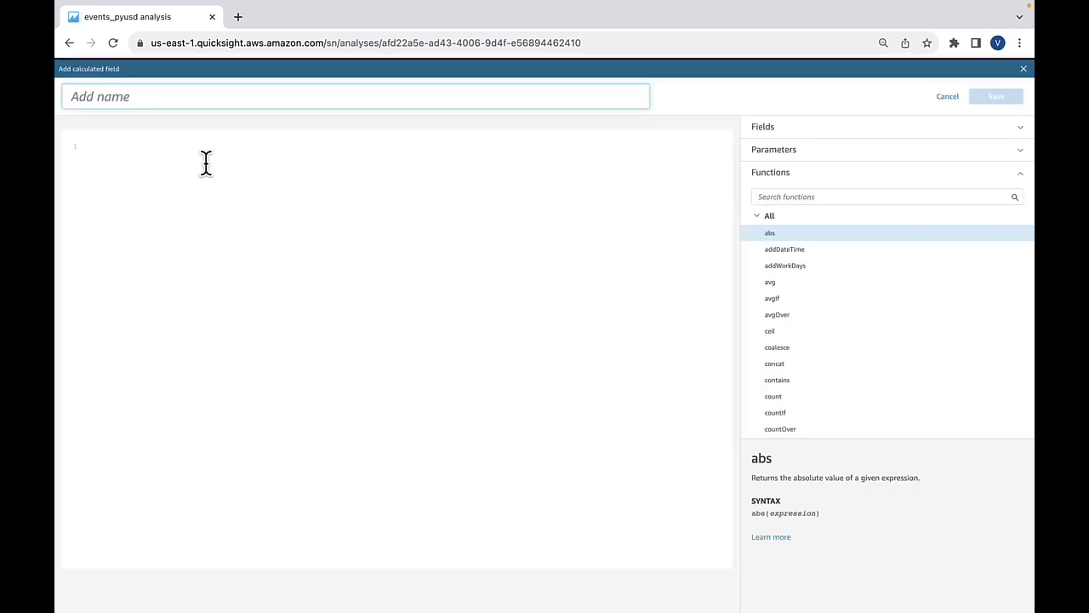
{"action": "key", "text": "super+Tab"}
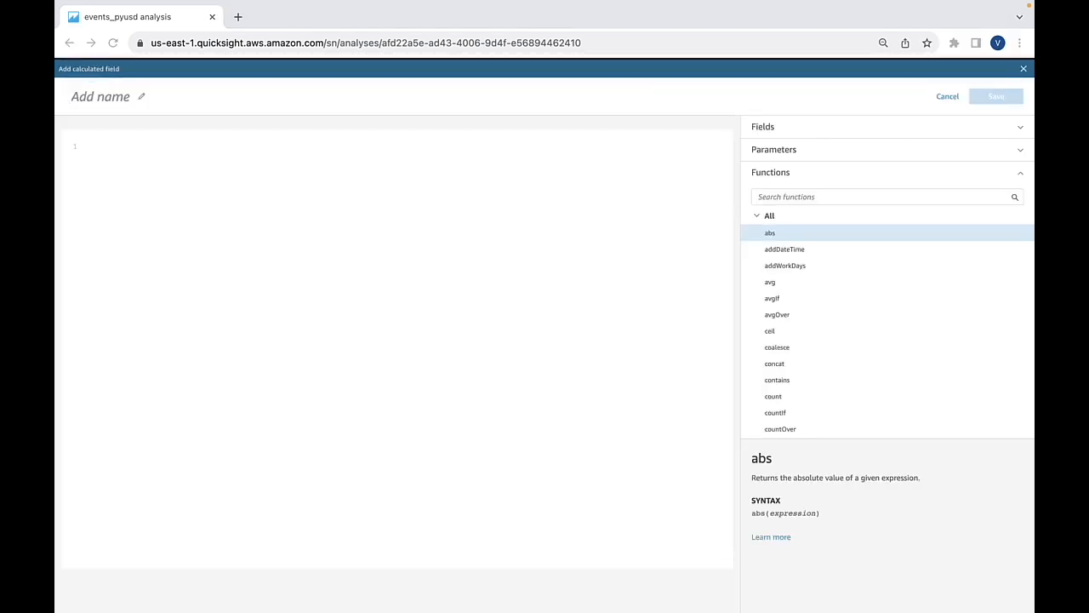
{"action": "left_click", "coordinate": [302, 90]}
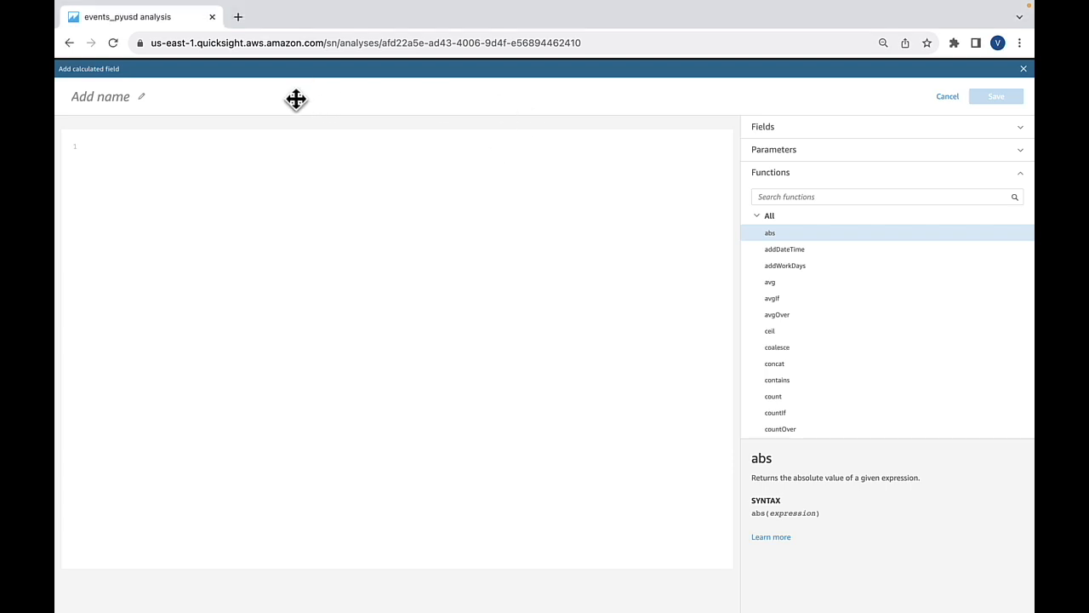
{"action": "left_click", "coordinate": [124, 97]}
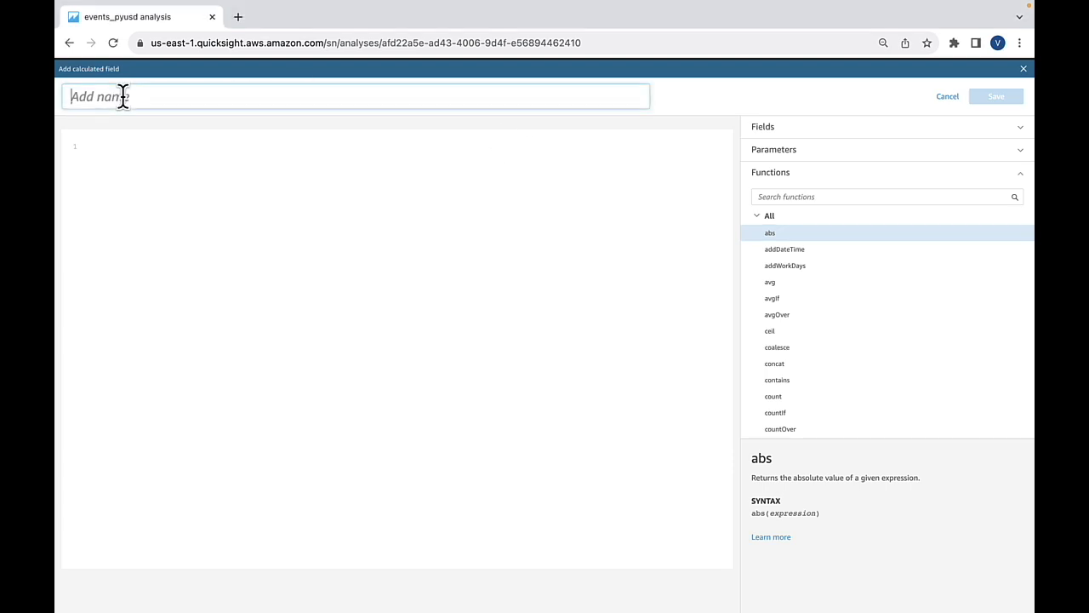
{"action": "type", "text": "address_formatted"}
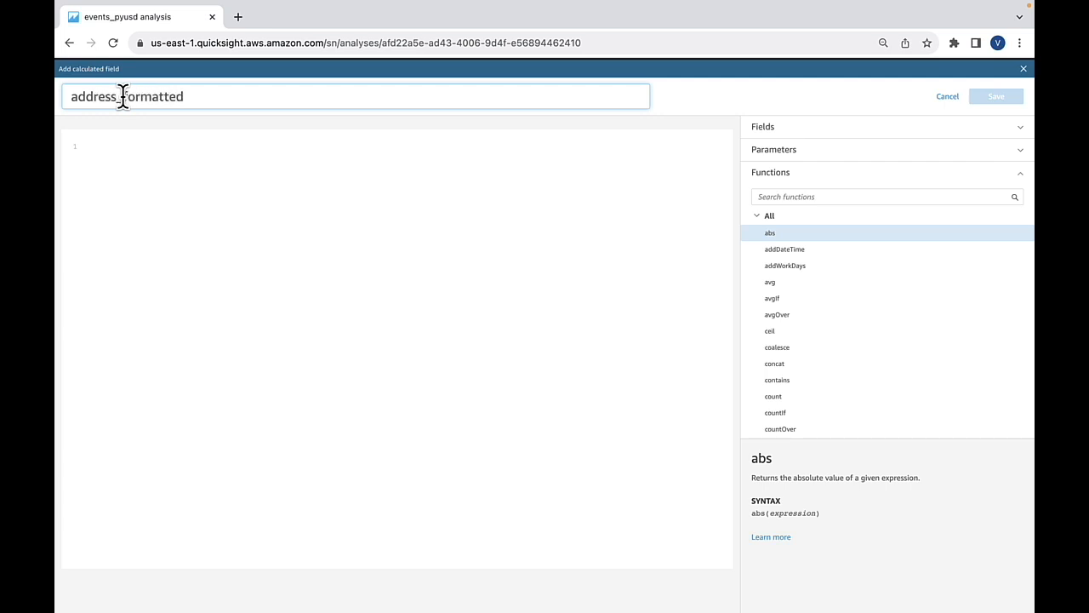
{"action": "left_click", "coordinate": [207, 149]}
{"action": "type", "text": "concat(substring(address,0,8) , \"...\", substring(address,35,8))"}
{"action": "key", "text": "BackSpace"}
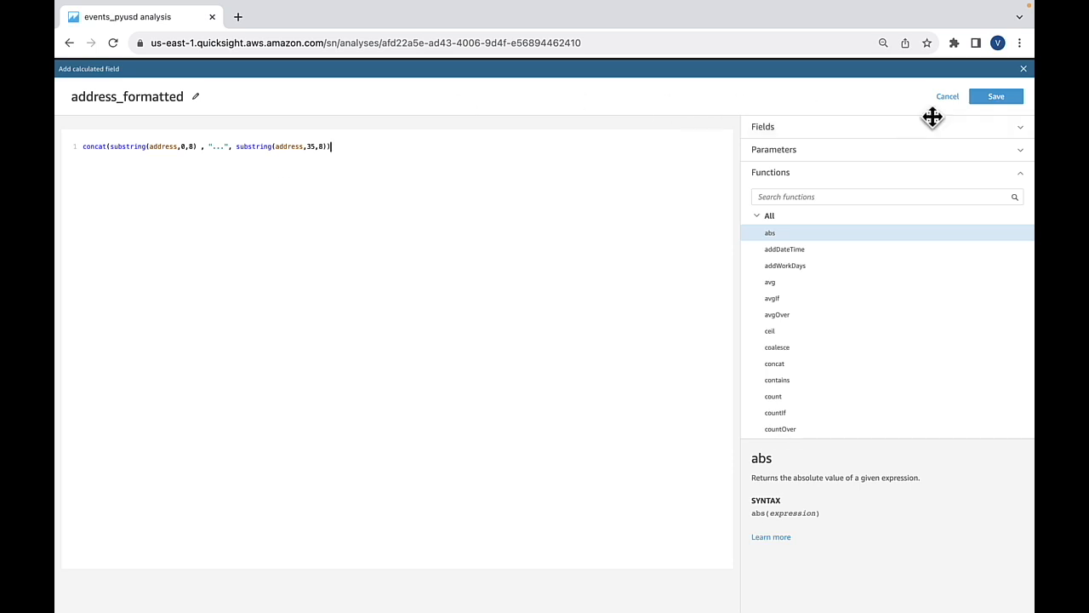
{"action": "left_click", "coordinate": [997, 98]}
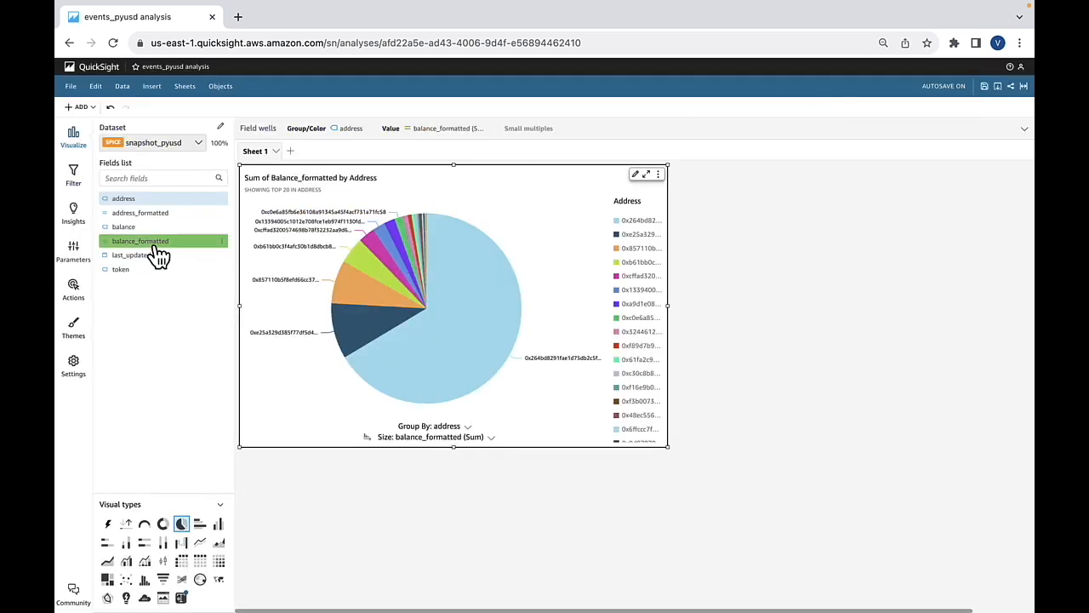
{"action": "left_click", "coordinate": [164, 212]}
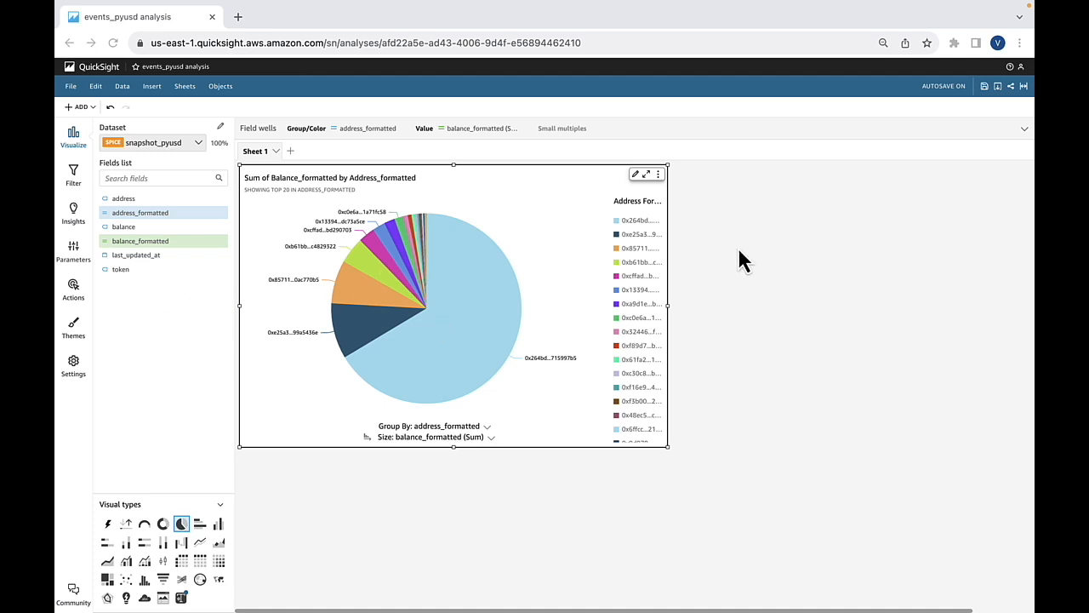
Add a separate visual showing the sum of balance_formatted and title it "Calculated total supply of PYUSD"
{"action": "left_click", "coordinate": [526, 500]}
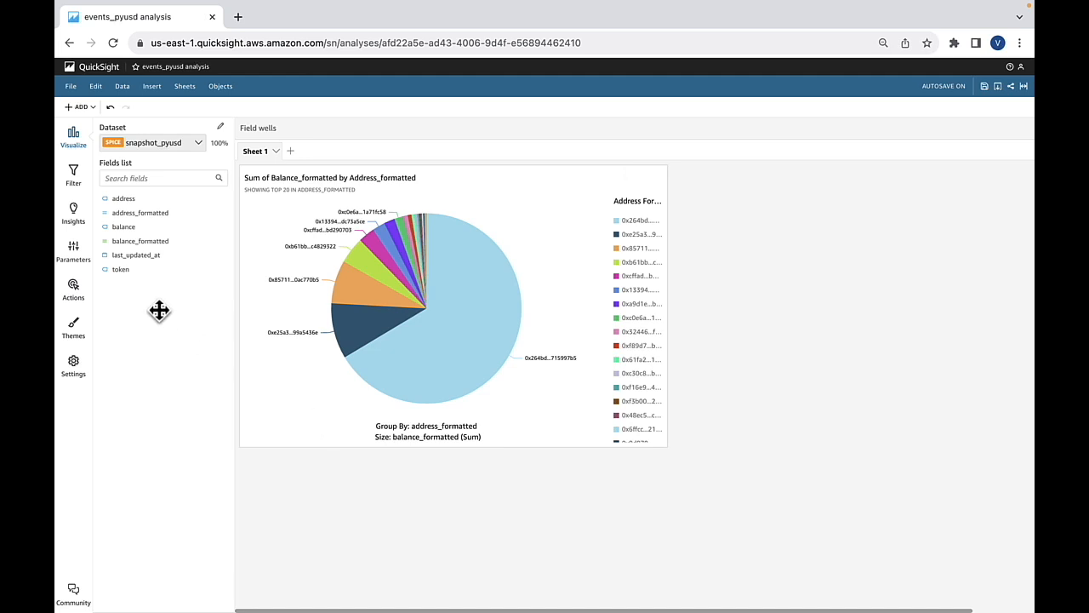
{"action": "left_click", "coordinate": [153, 246]}
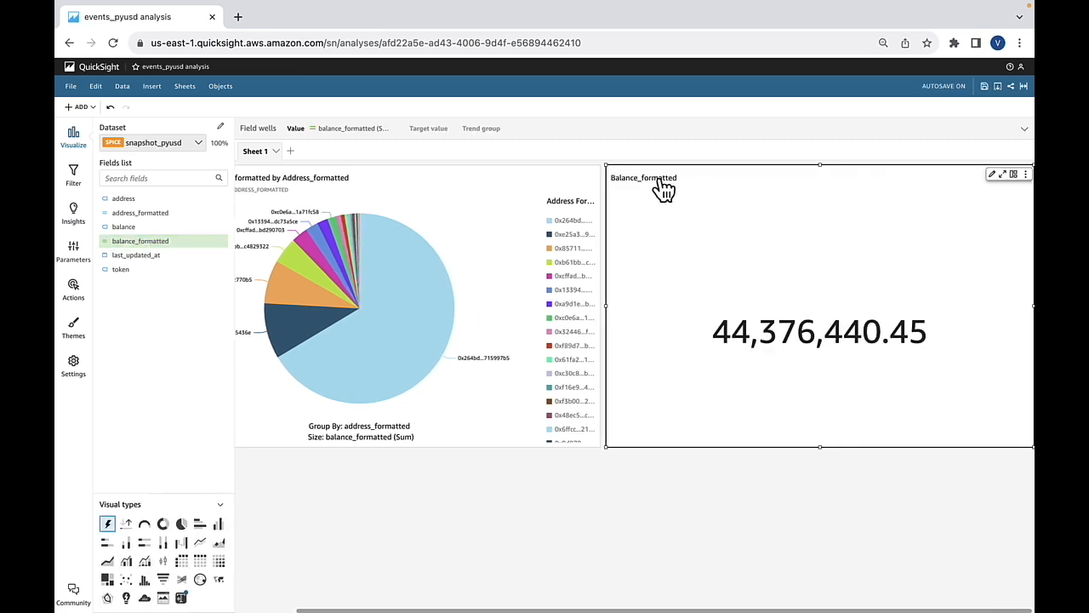
{"action": "left_click", "coordinate": [663, 183]}
{"action": "left_click", "coordinate": [382, 176]}
{"action": "type", "text": "Calculated"}
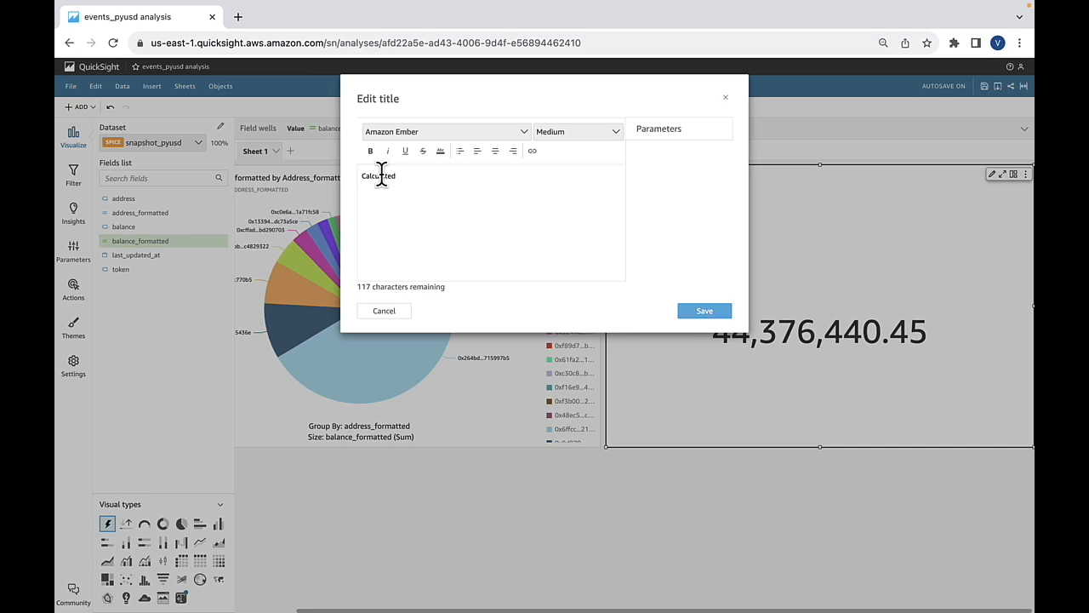
{"action": "type", "text": " total sup"}
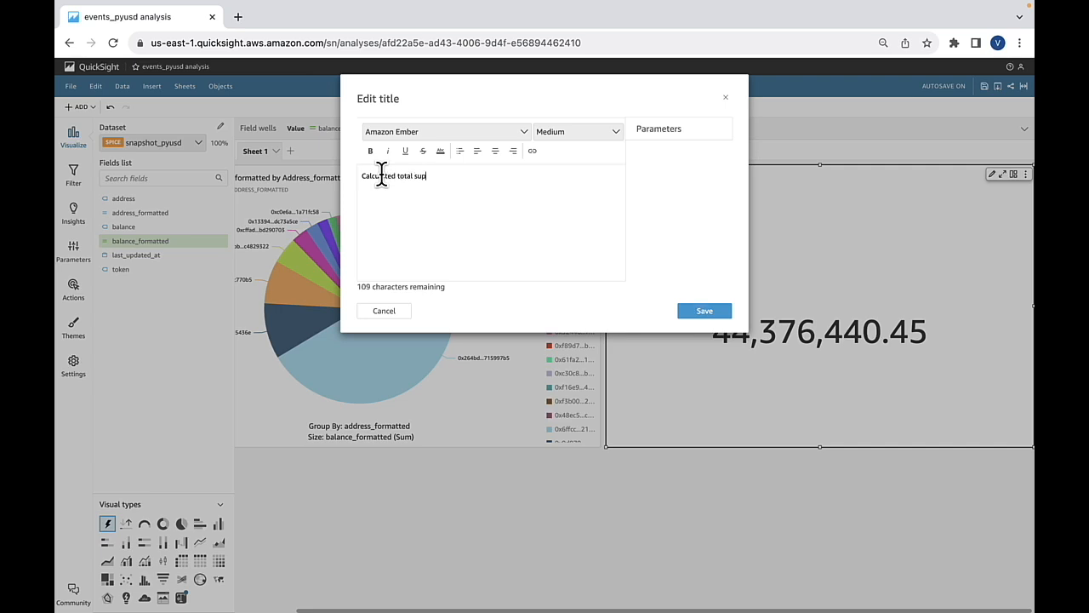
{"action": "type", "text": "ply of PYUSD"}
{"action": "left_click", "coordinate": [720, 312]}
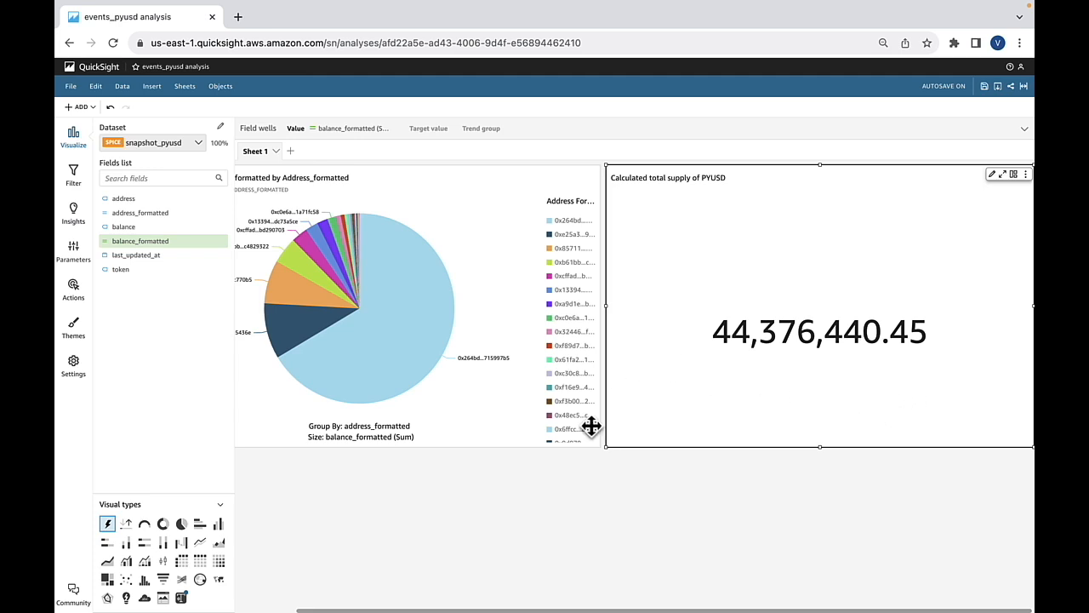
Add another visual for address_formatted below the pie chart and aggregate its value by Count distinct
{"action": "scroll", "coordinate": [523, 484], "scroll_direction": "left", "scroll_amount": 3}
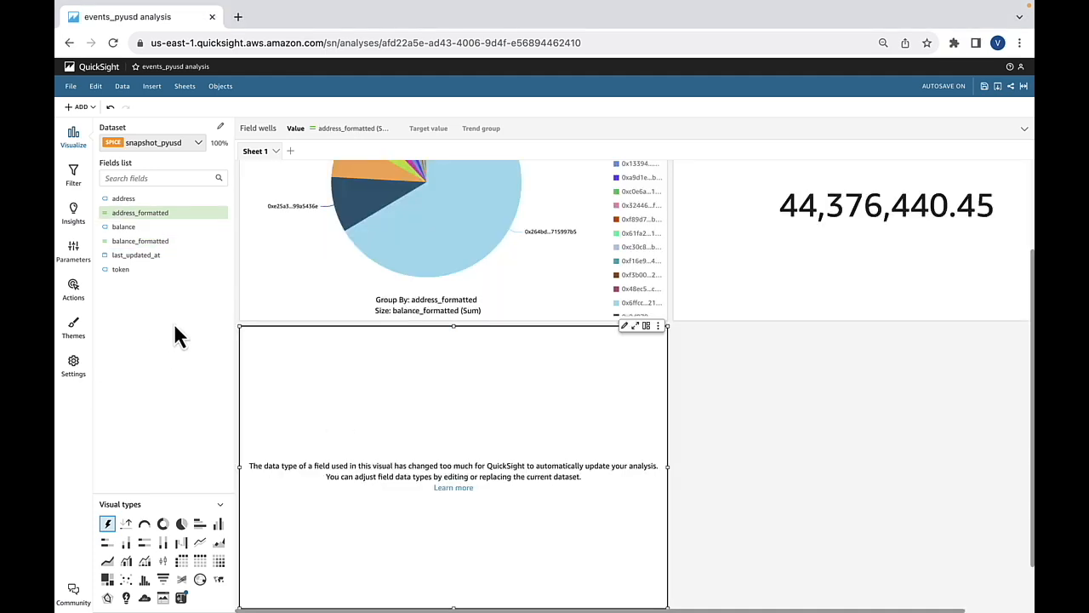
{"action": "left_click", "coordinate": [368, 127]}
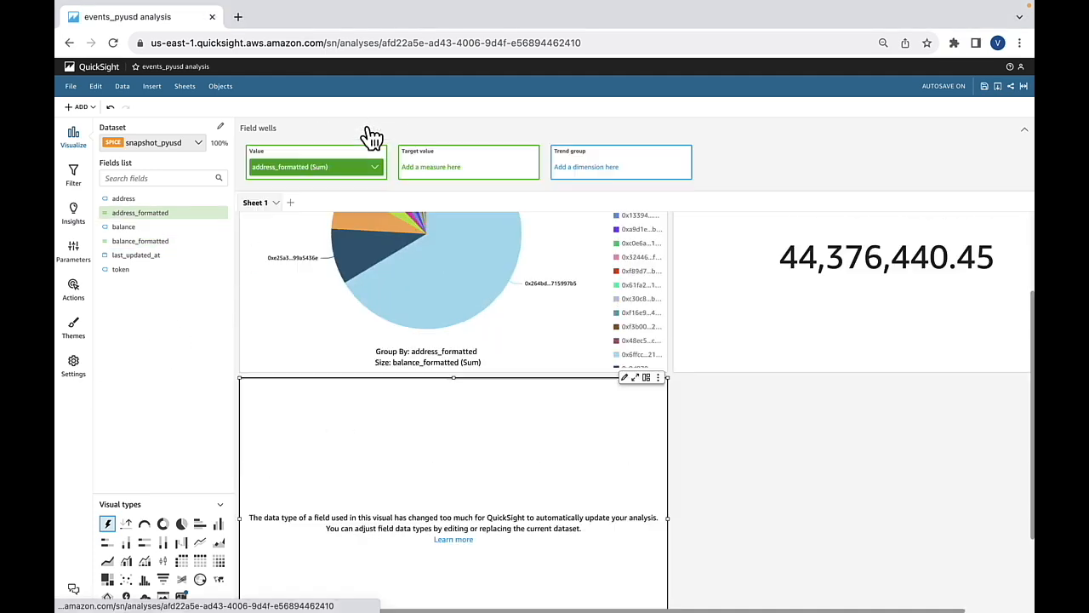
{"action": "left_click", "coordinate": [374, 167]}
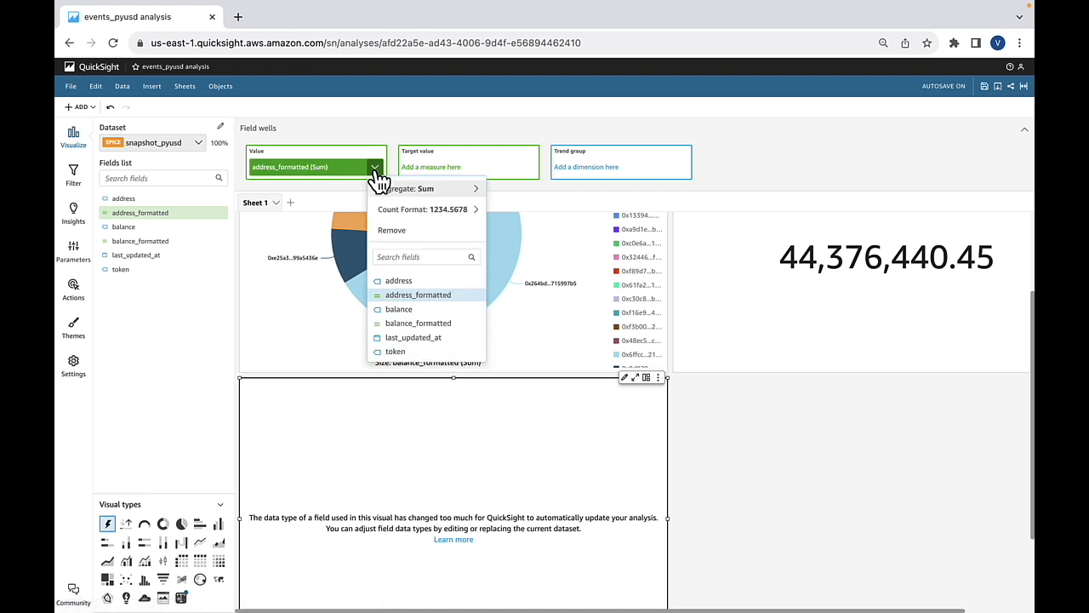
{"action": "mouse_move", "coordinate": [400, 188]}
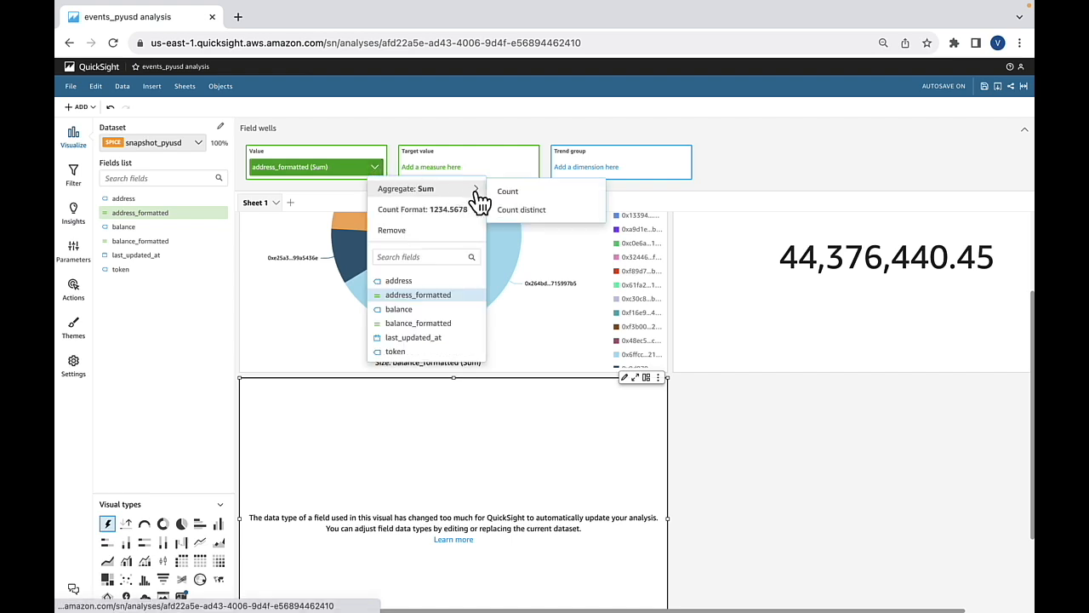
{"action": "left_click", "coordinate": [515, 211]}
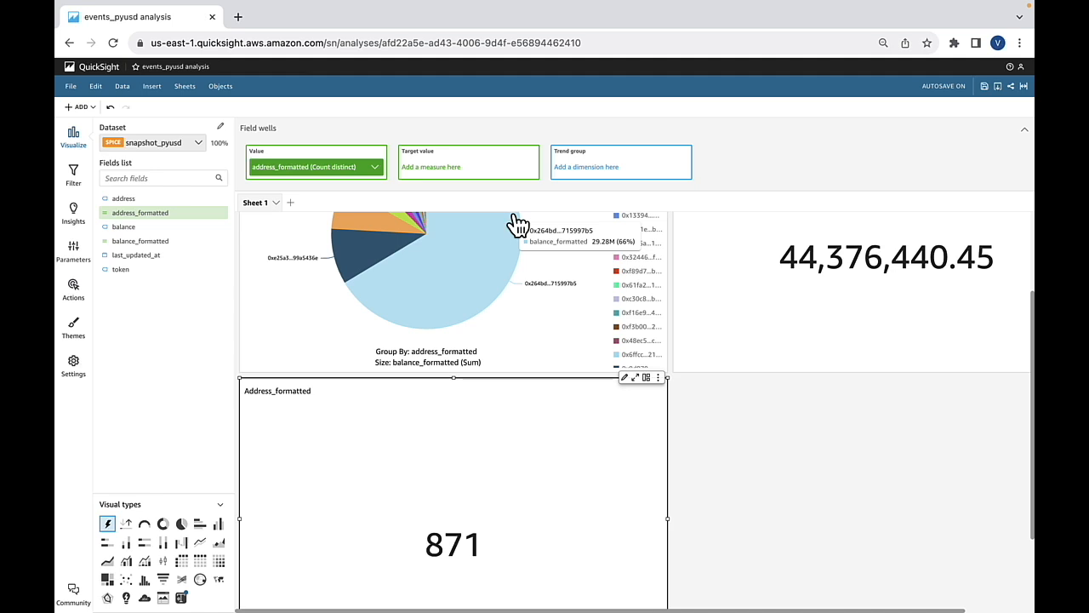
Change the title of the distinct address count visual to "Total Token Holders"
{"action": "double_click", "coordinate": [296, 394]}
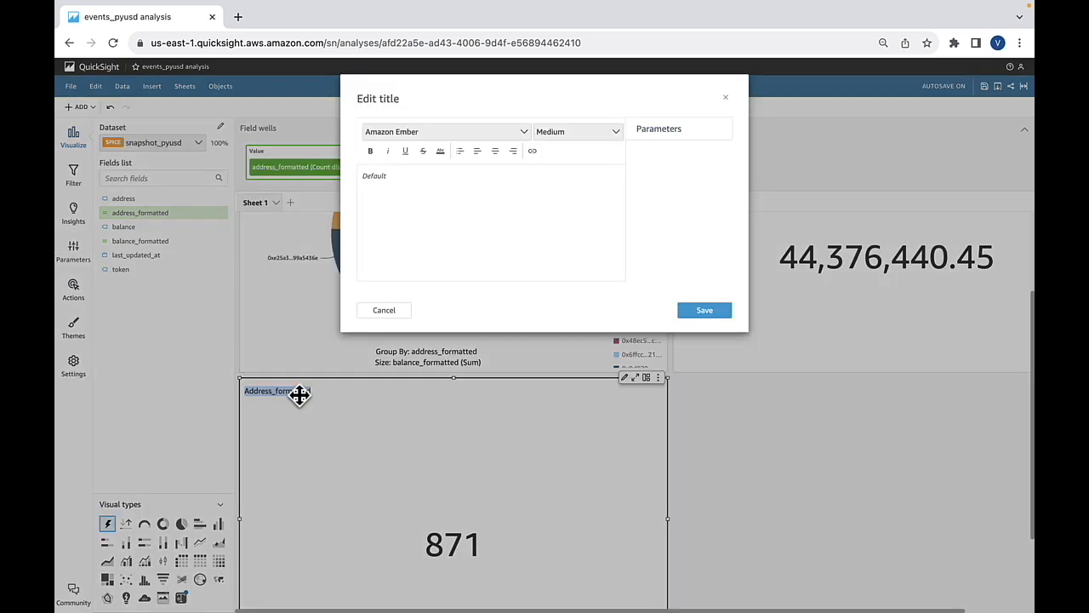
{"action": "left_click", "coordinate": [408, 100]}
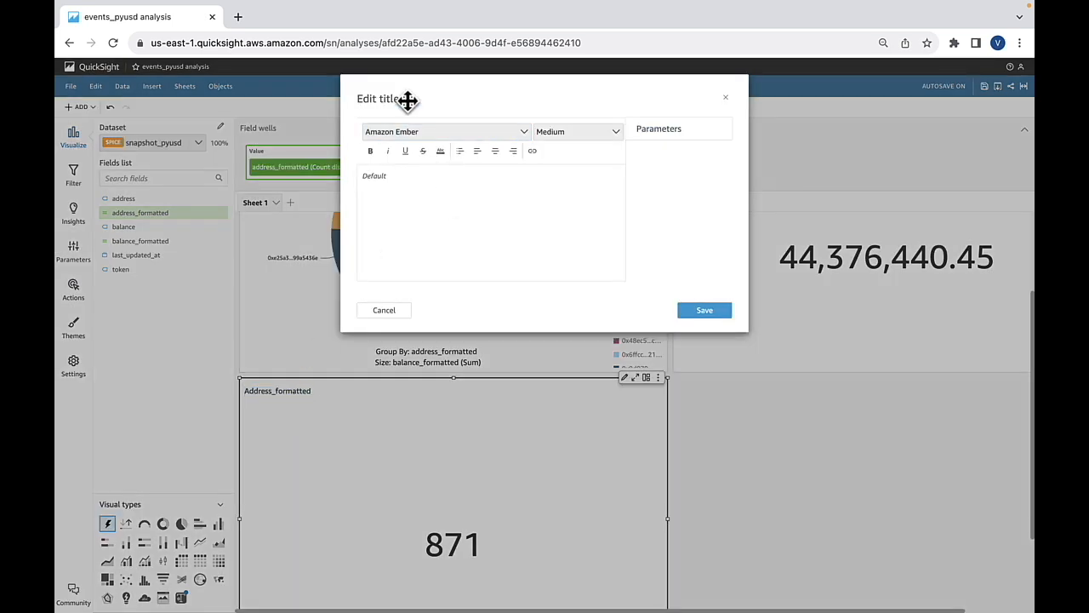
{"action": "left_click", "coordinate": [389, 201]}
{"action": "type", "text": "Total To"}
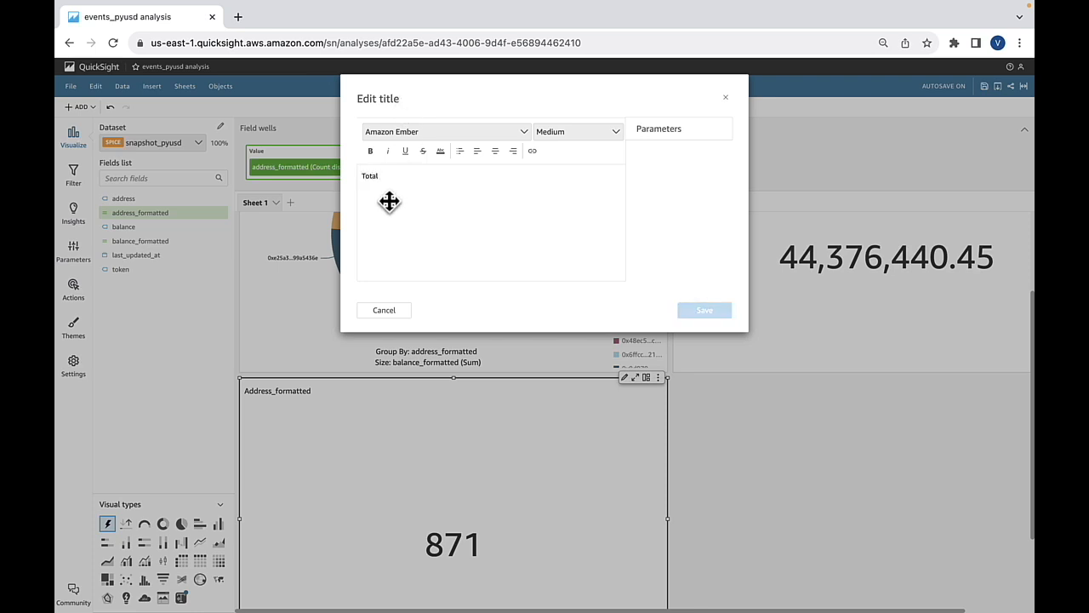
{"action": "type", "text": "ken"}
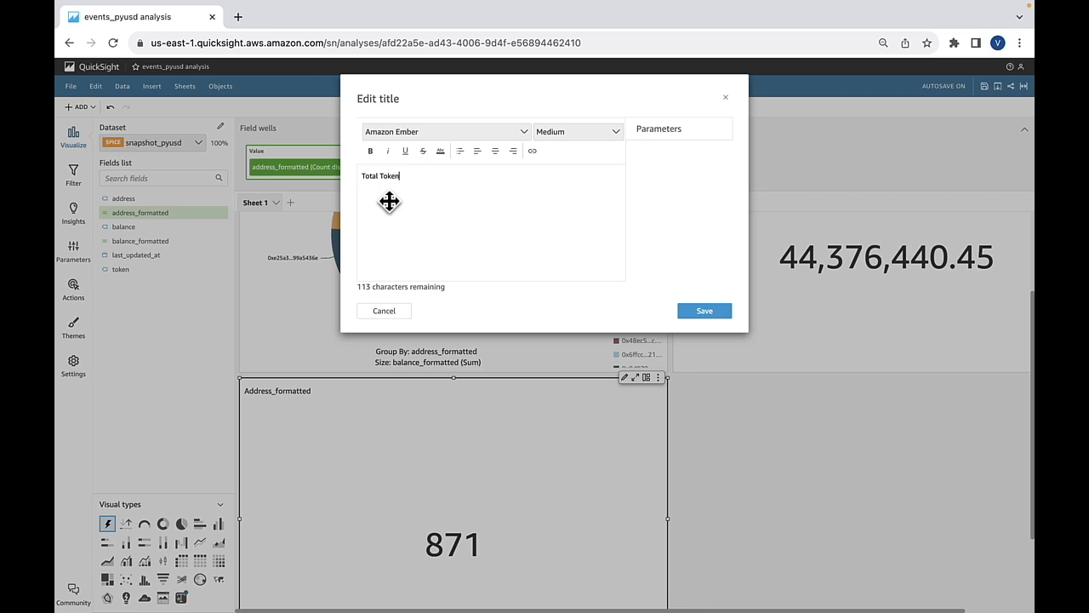
{"action": "type", "text": " Holders"}
{"action": "left_click", "coordinate": [715, 310]}
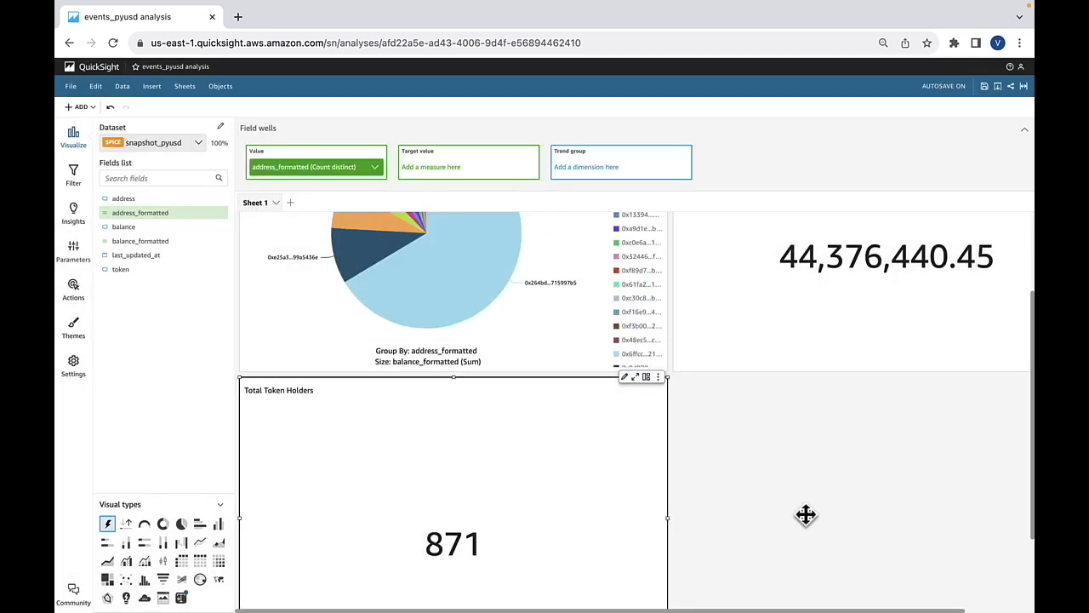
Publish the analysis with all sheets as a new dashboard named "PYUSD Dashboard"
{"action": "scroll", "coordinate": [805, 515], "scroll_direction": "down", "scroll_amount": 2}
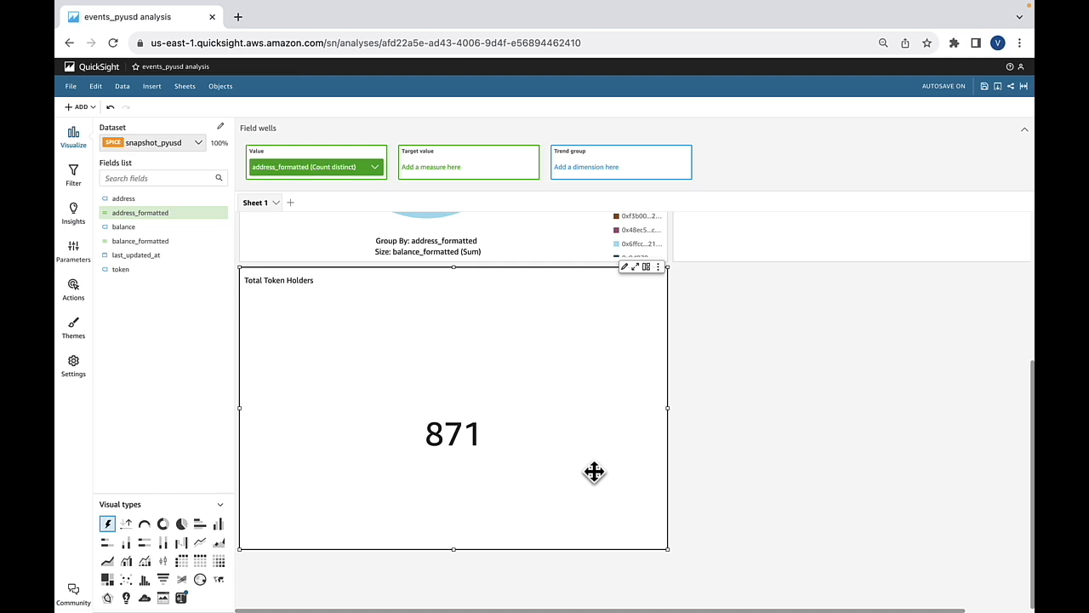
{"action": "scroll", "coordinate": [830, 494], "scroll_direction": "up", "scroll_amount": 4}
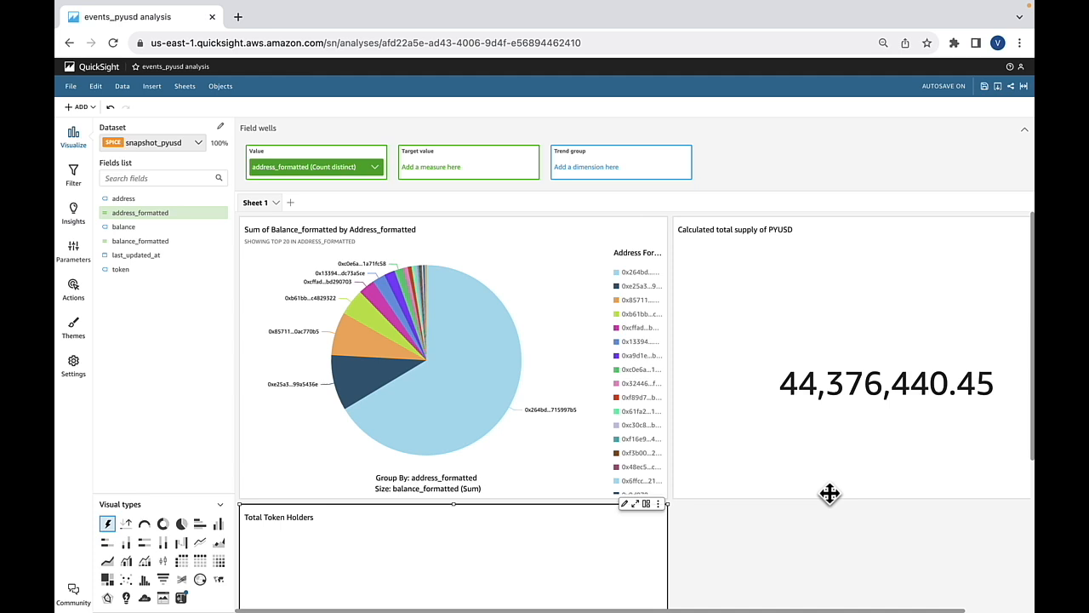
{"action": "left_click", "coordinate": [1012, 86]}
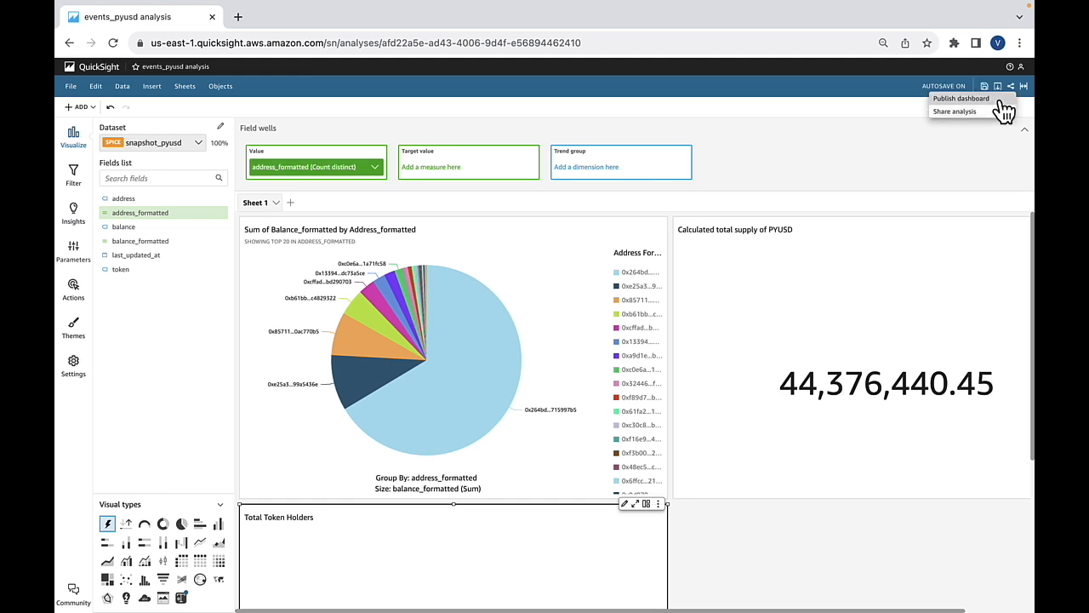
{"action": "left_click", "coordinate": [961, 99]}
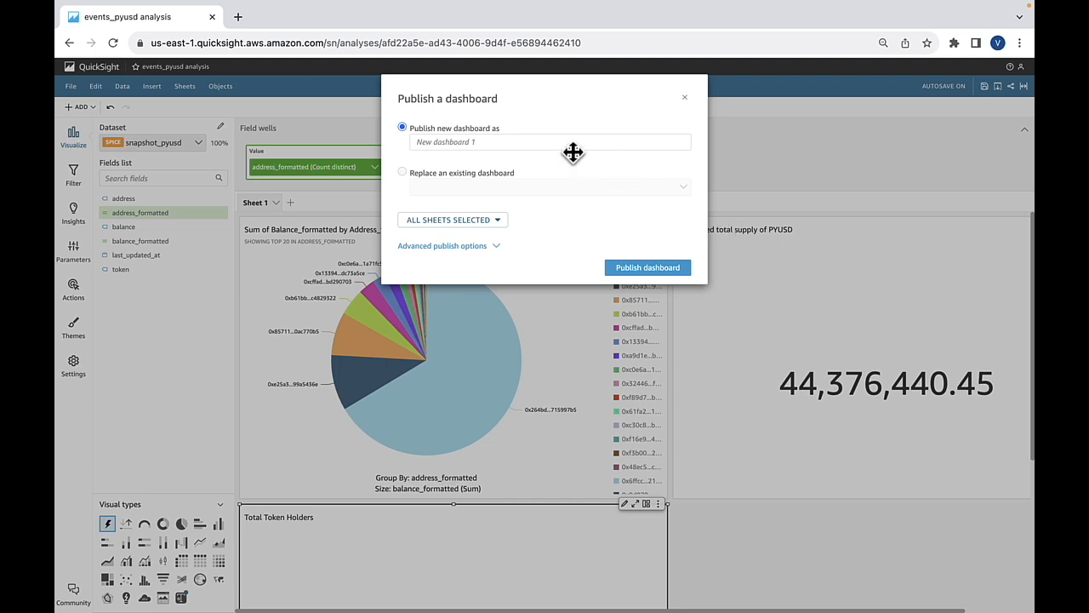
{"action": "left_click", "coordinate": [516, 142]}
{"action": "type", "text": "P"}
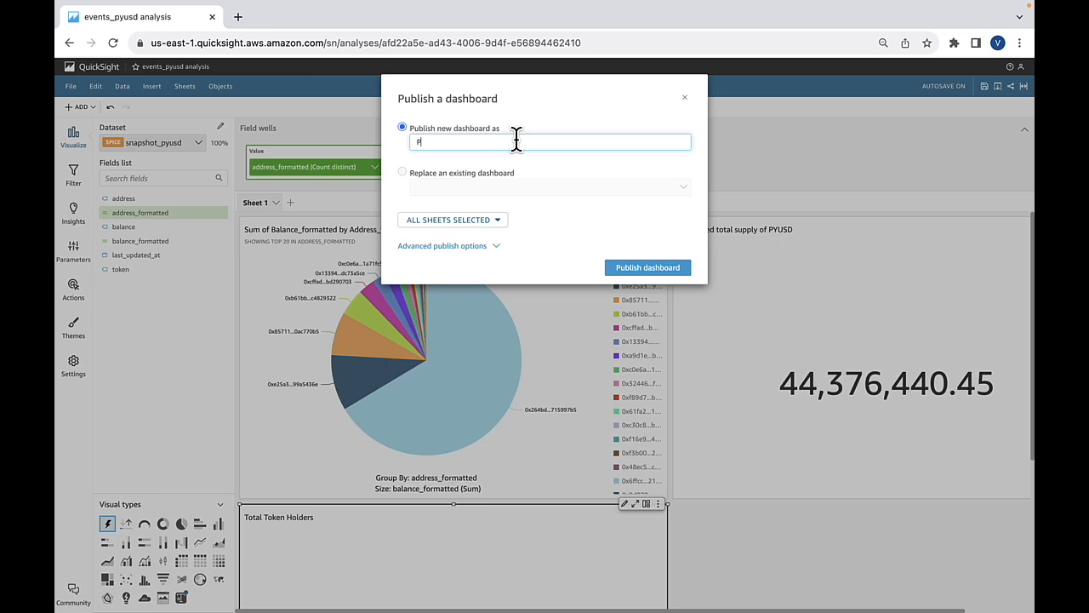
{"action": "type", "text": "YUSD Dashboard"}
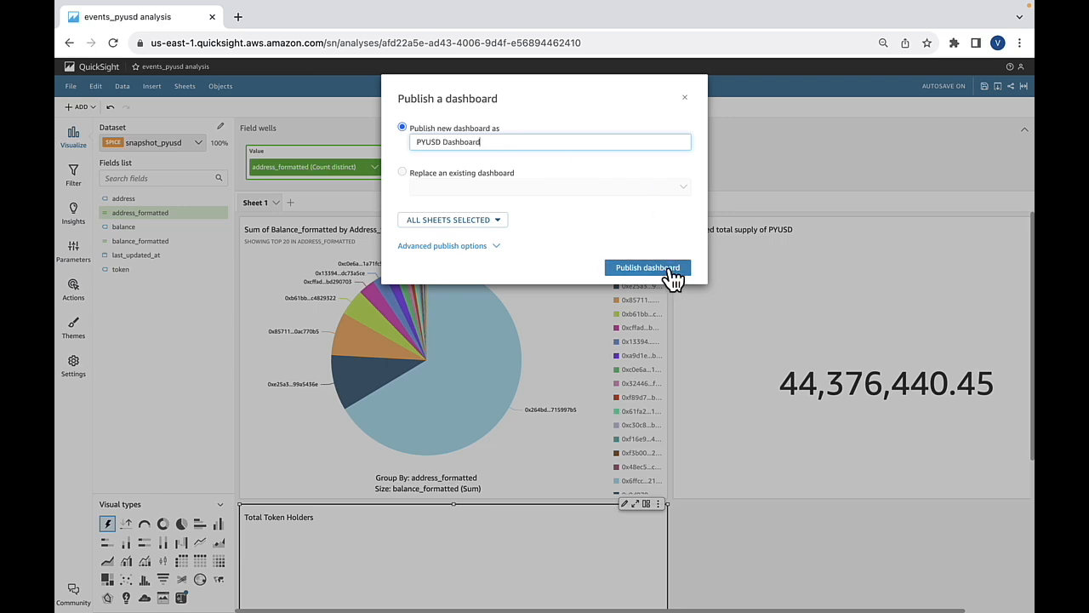
{"action": "left_click", "coordinate": [648, 268]}
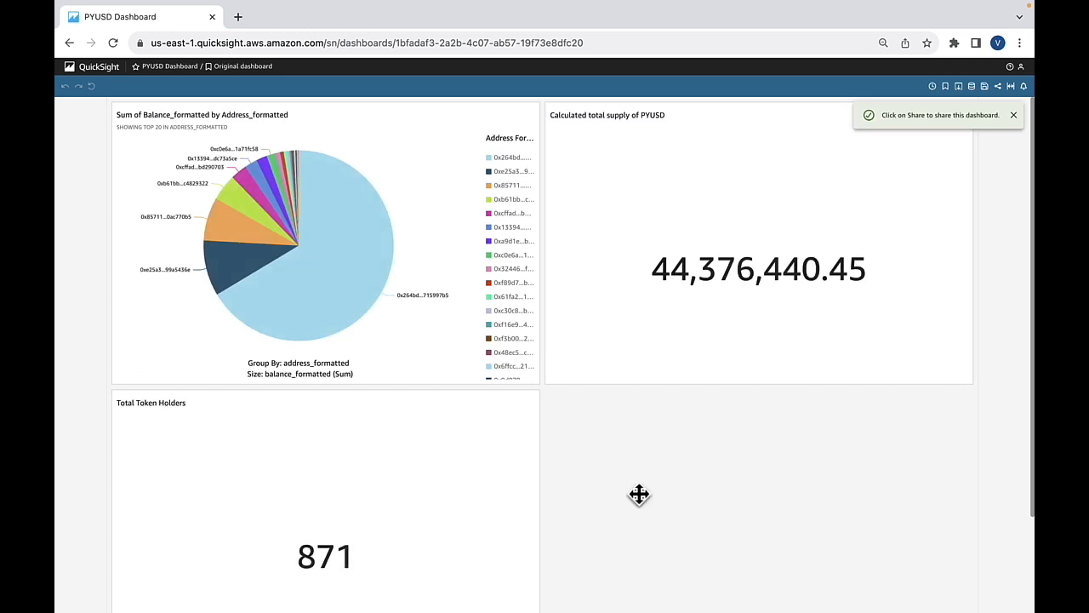